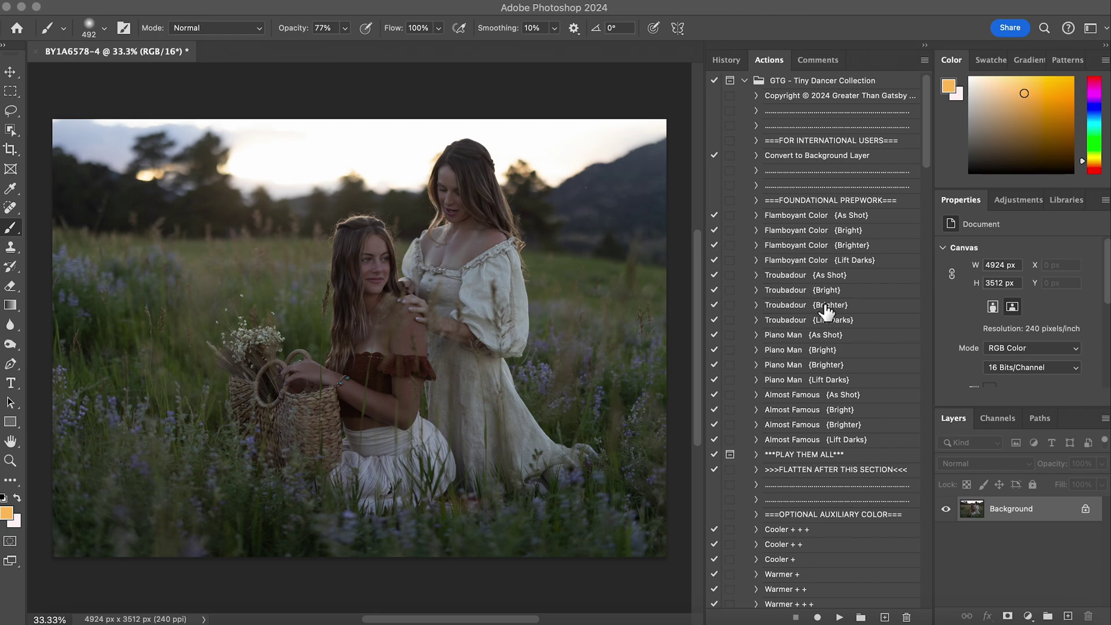
Step: Play the Warmer + action and flatten it into the Background
scroll(813, 320, down, 10)
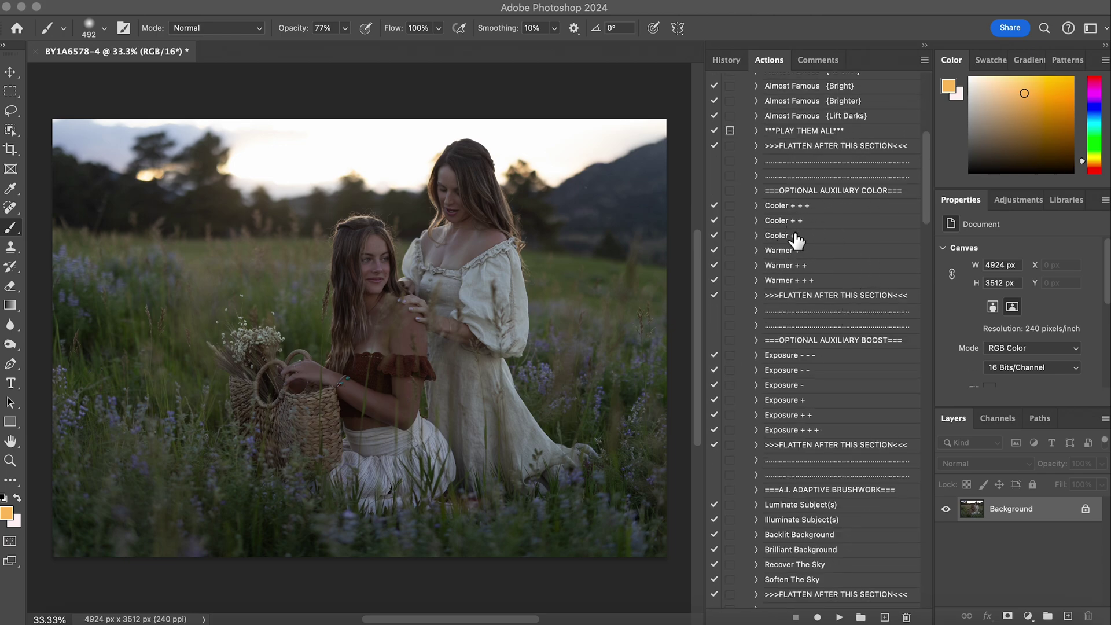
click(800, 258)
click(816, 252)
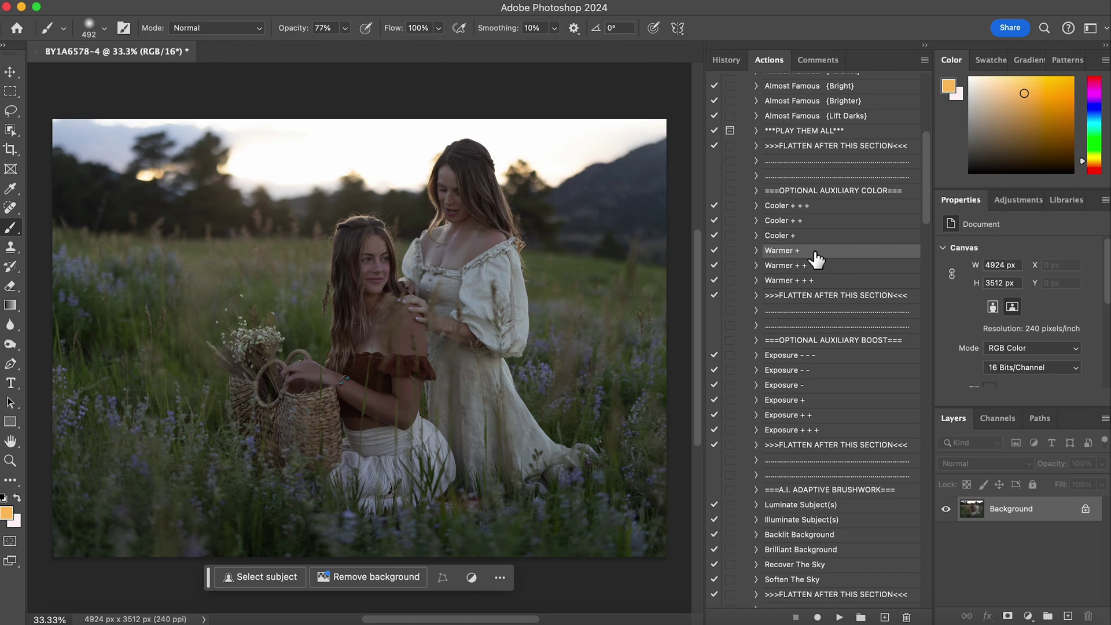
click(840, 616)
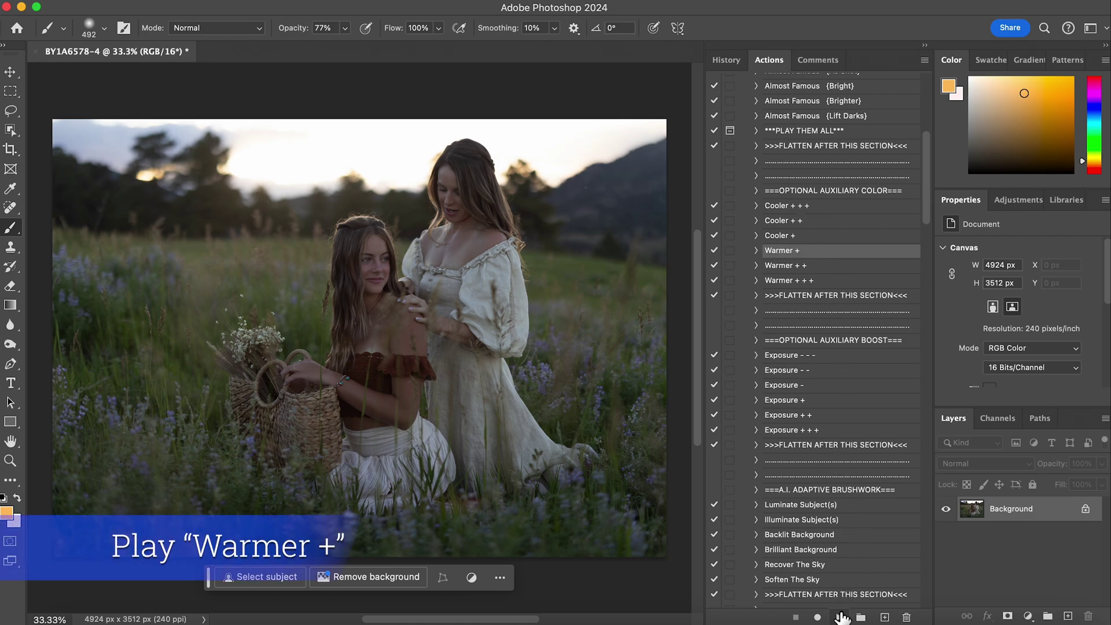
click(817, 148)
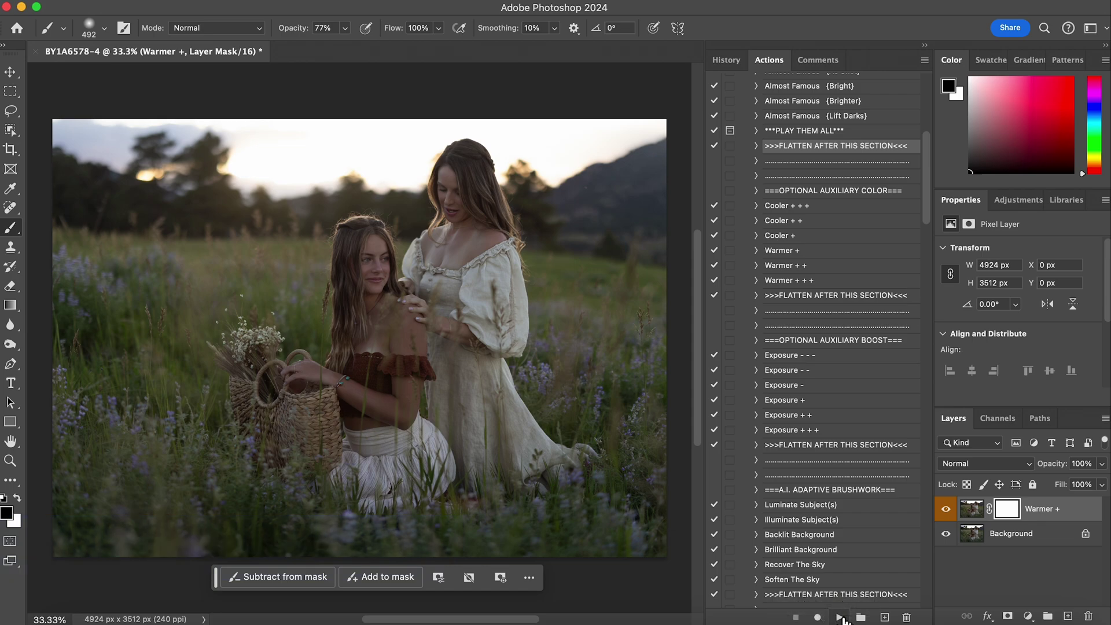
click(839, 617)
Step: Play the Exposure + + action and flatten it into the Background
click(809, 417)
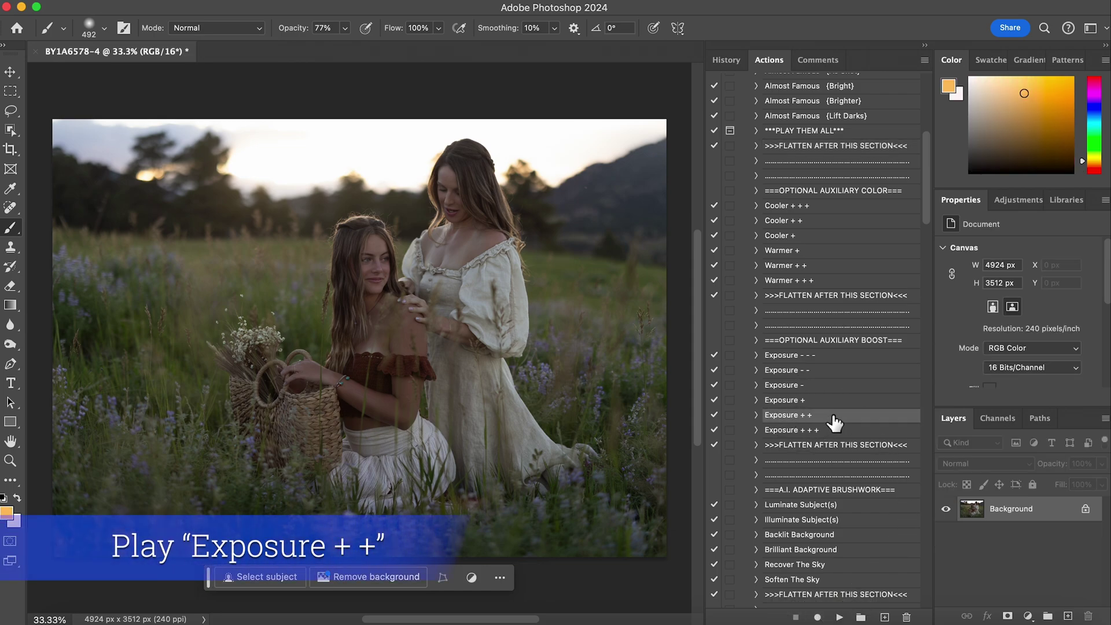
click(840, 616)
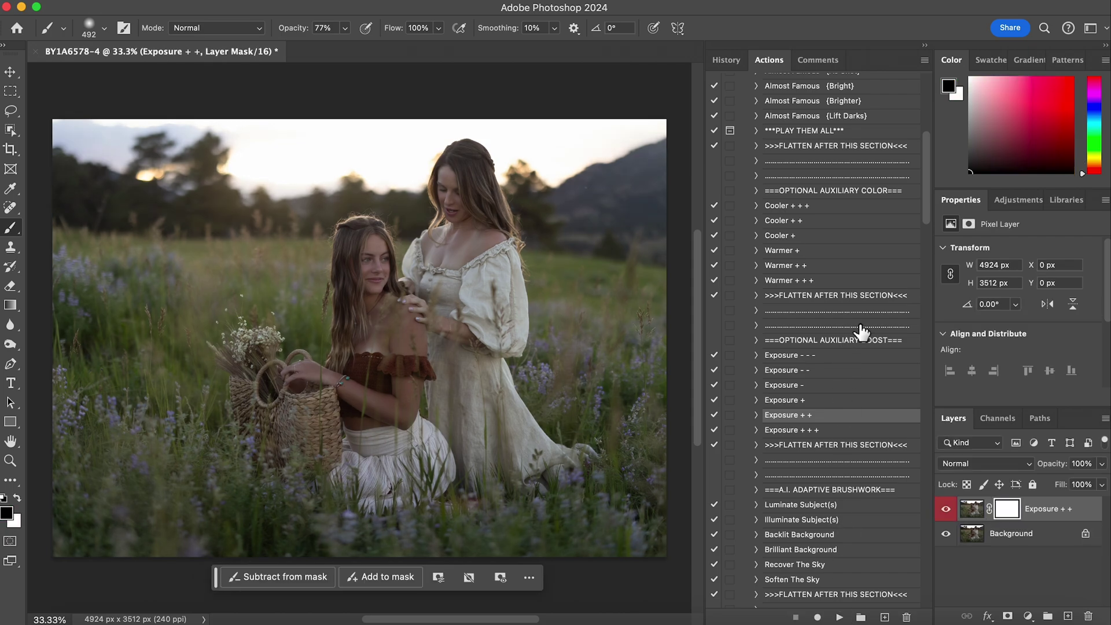
click(832, 296)
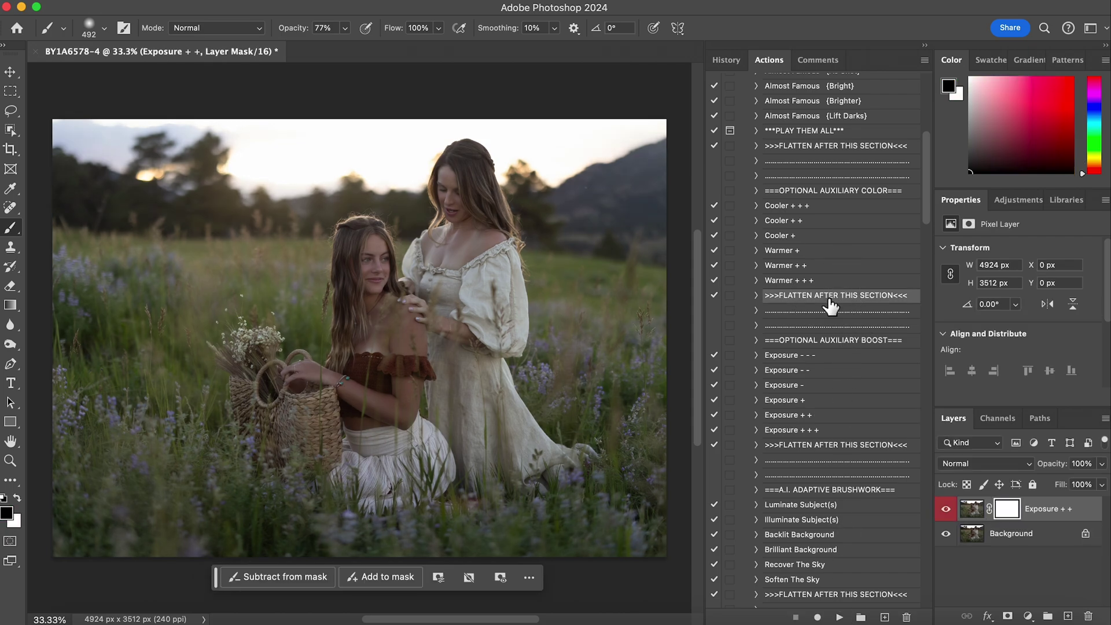
click(839, 617)
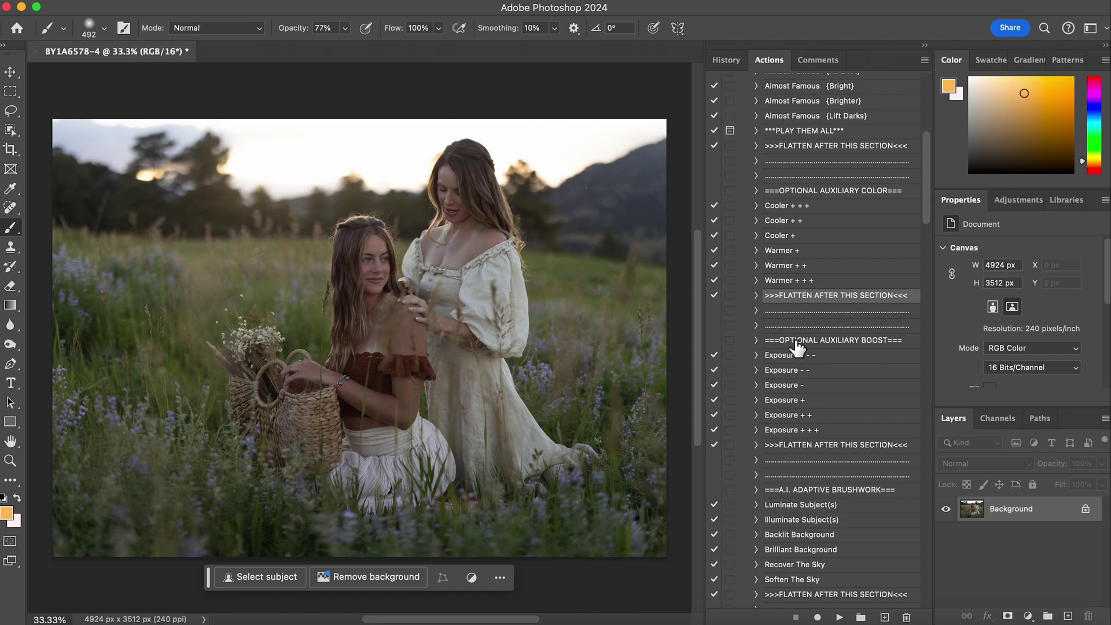
Step: Play Flamboyant Color {Bright}, drop its group to 77% opacity, compare, and flatten
scroll(797, 347, up, 10)
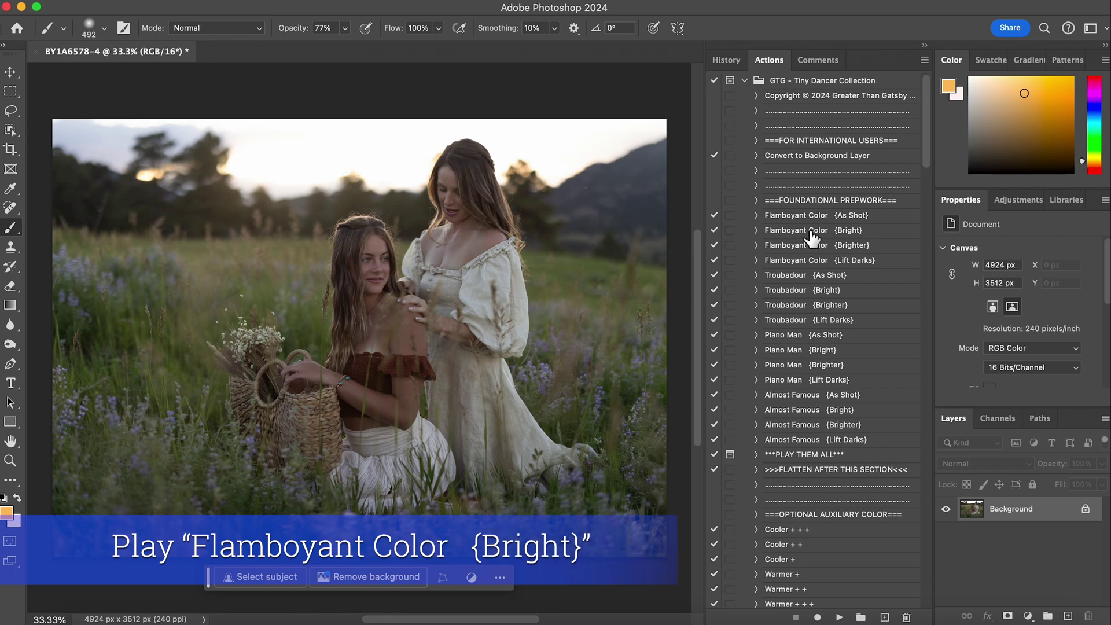
click(807, 231)
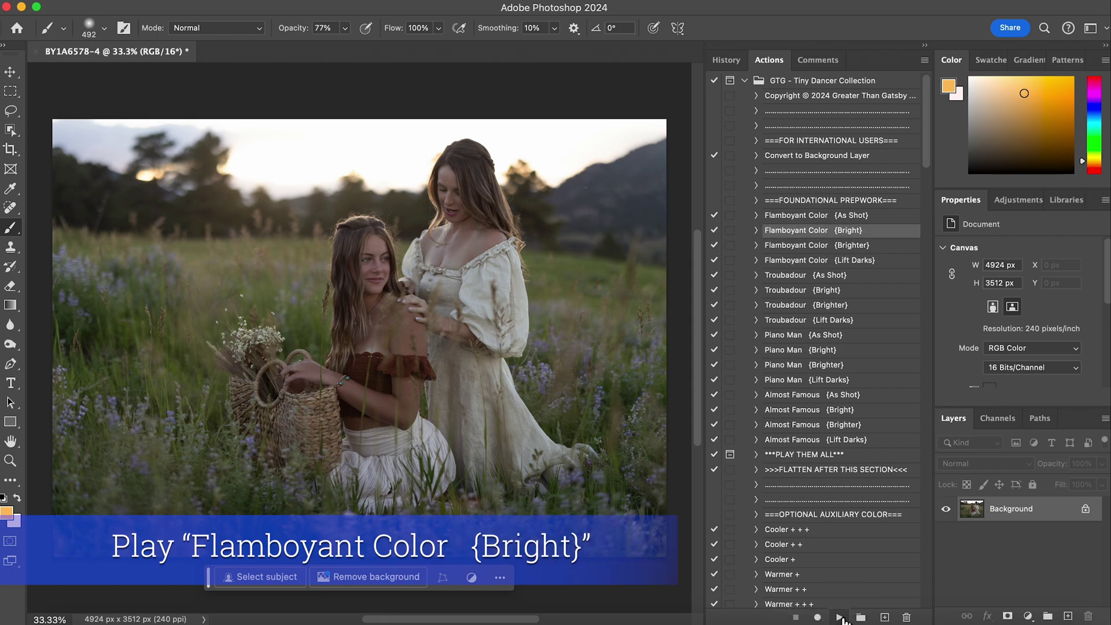
click(840, 616)
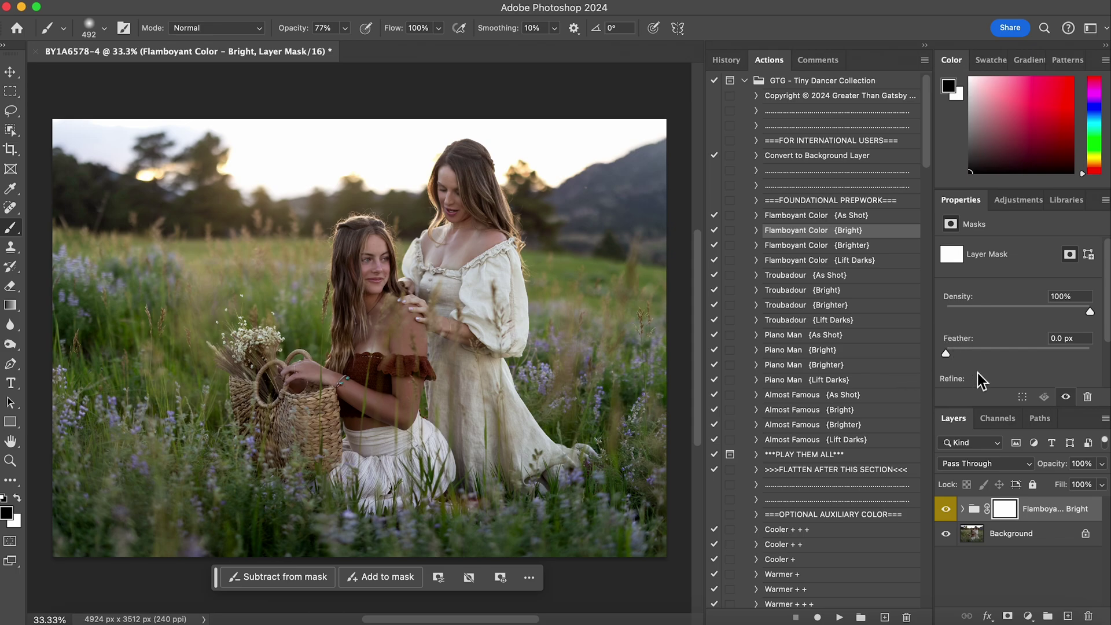
click(1102, 464)
drag(1102, 482, 1088, 483)
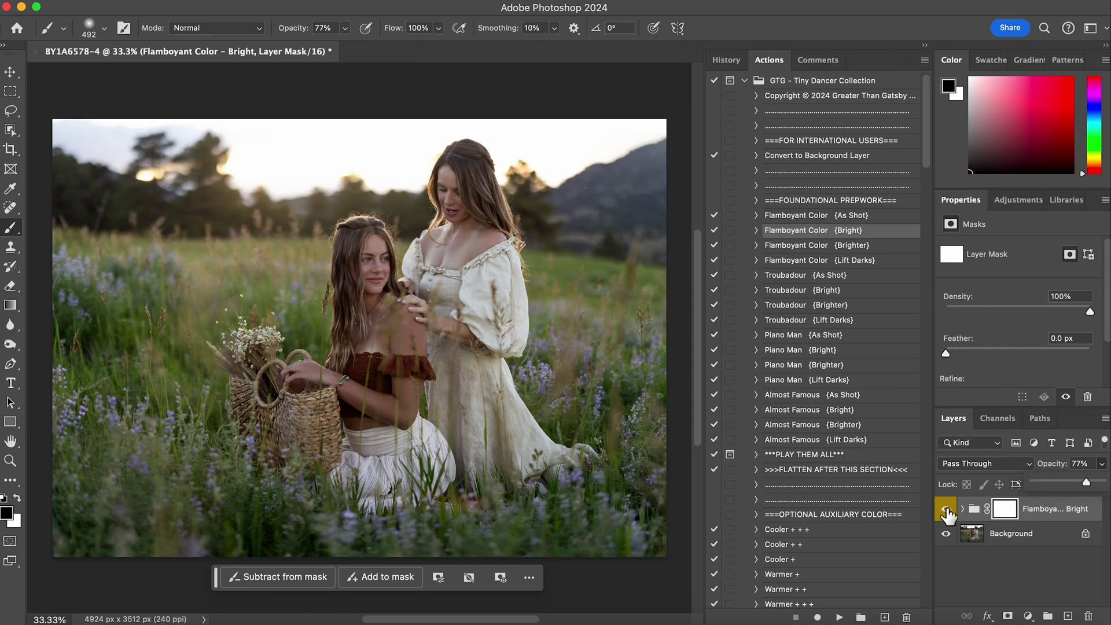
click(946, 510)
click(946, 510)
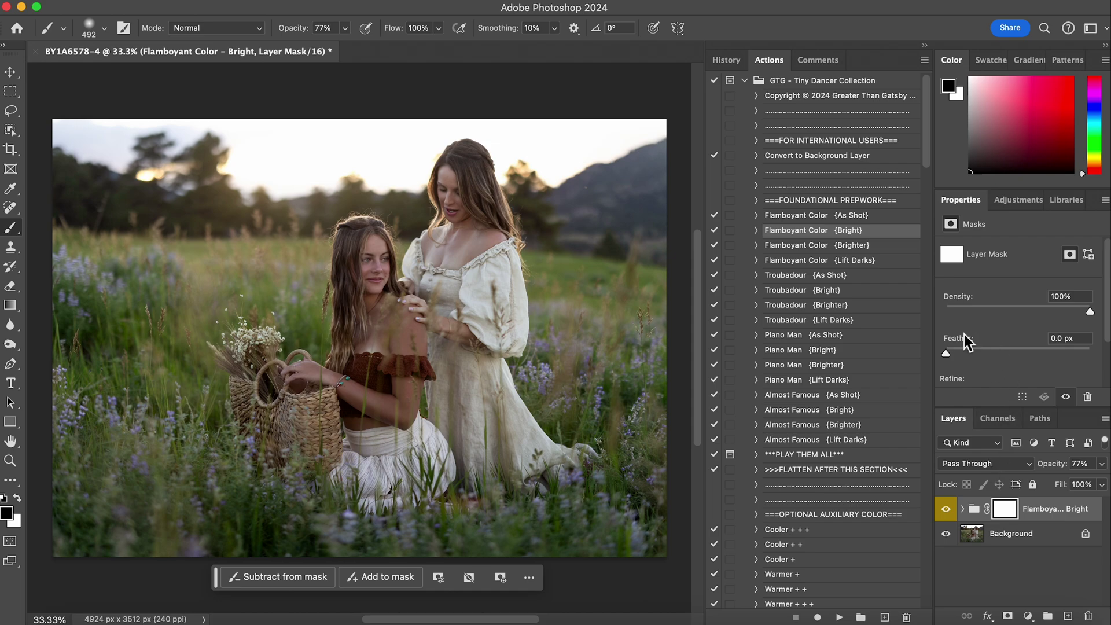
click(849, 471)
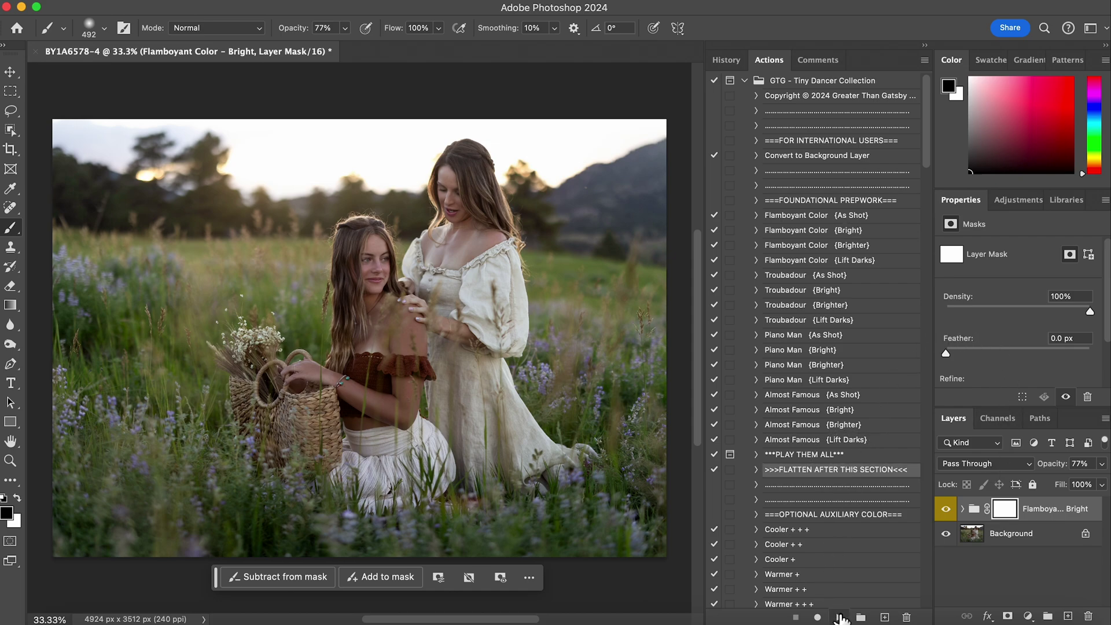
click(840, 616)
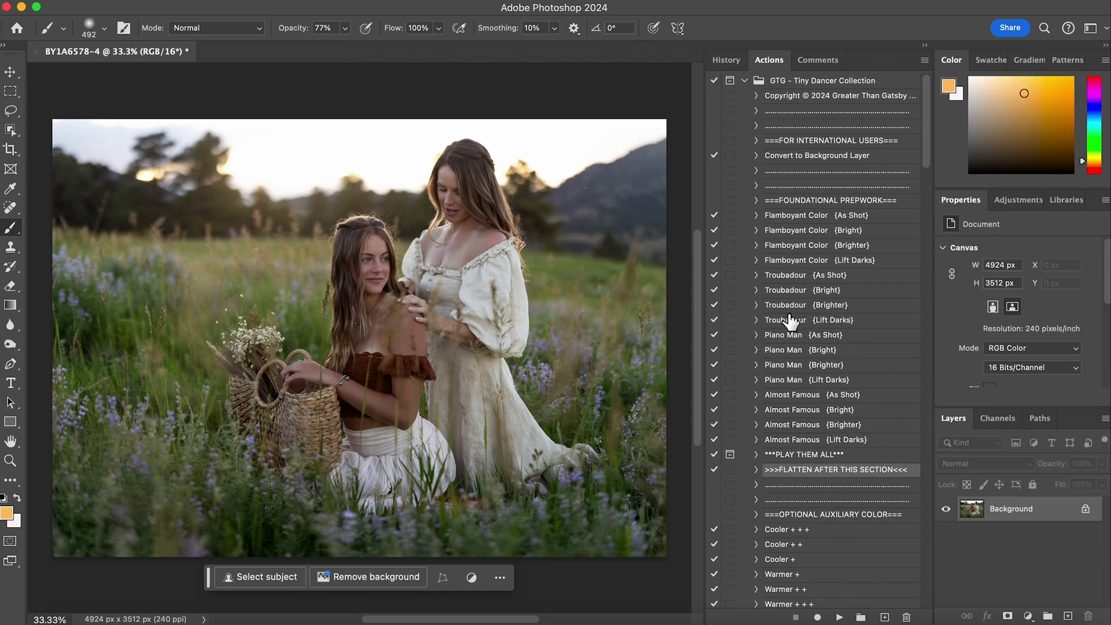
scroll(790, 321, down, 12)
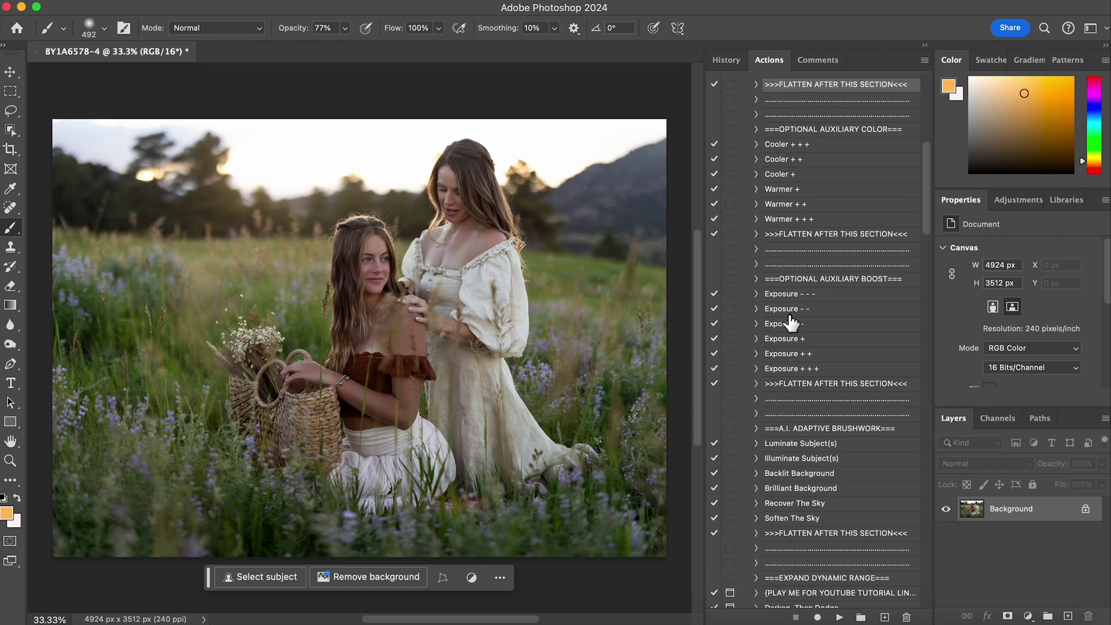
Step: Play Luminate Subject(s), set its layer to 46% opacity, compare, and flatten
click(815, 417)
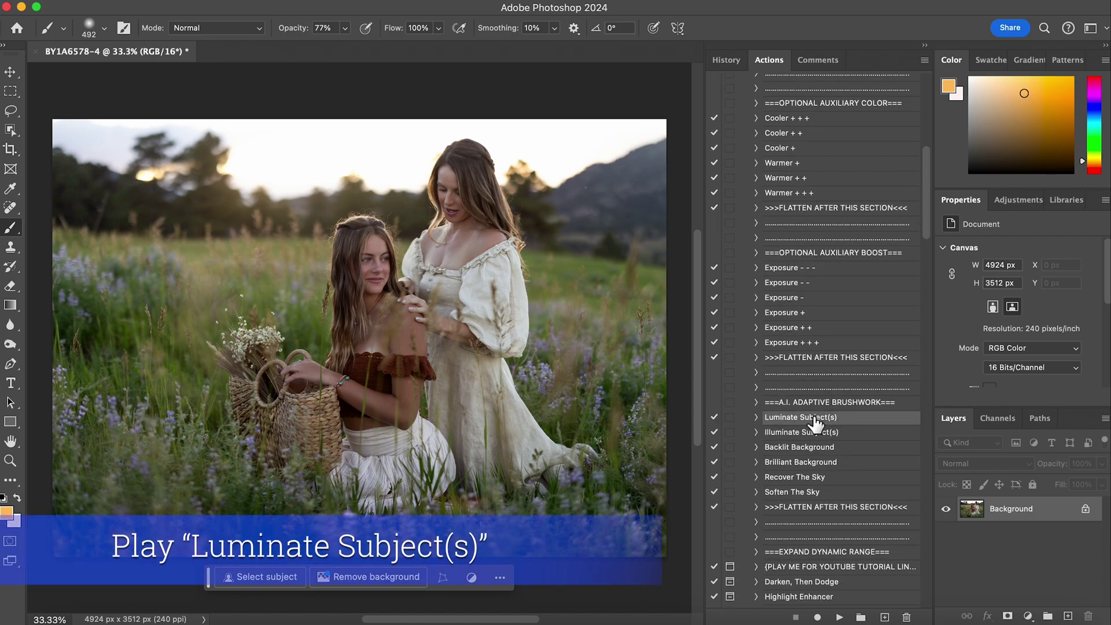
click(839, 618)
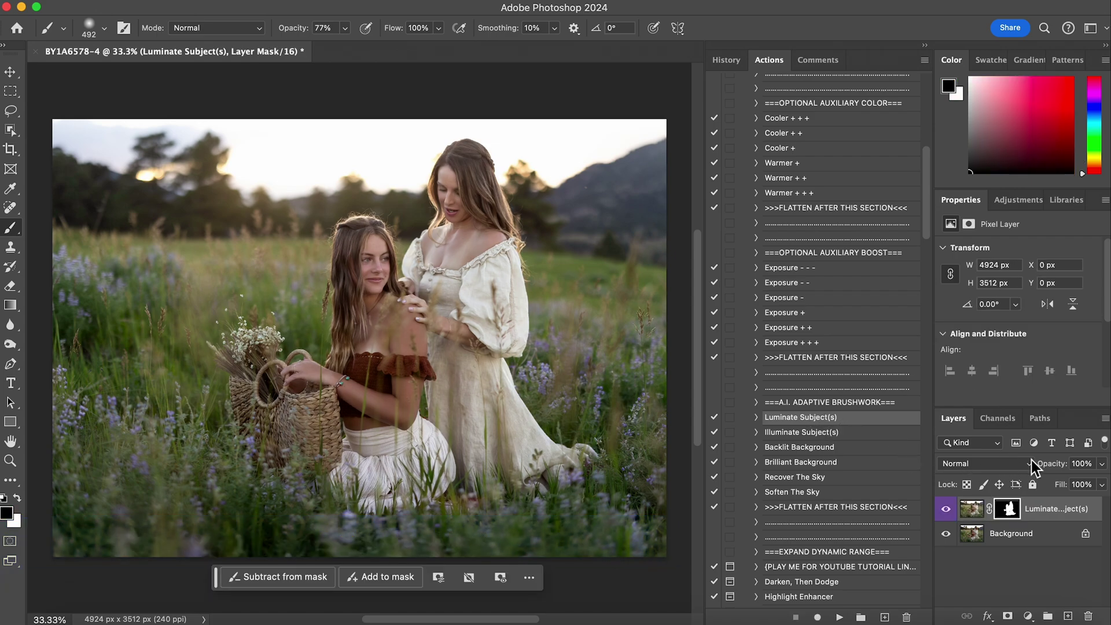
click(1102, 464)
click(1064, 481)
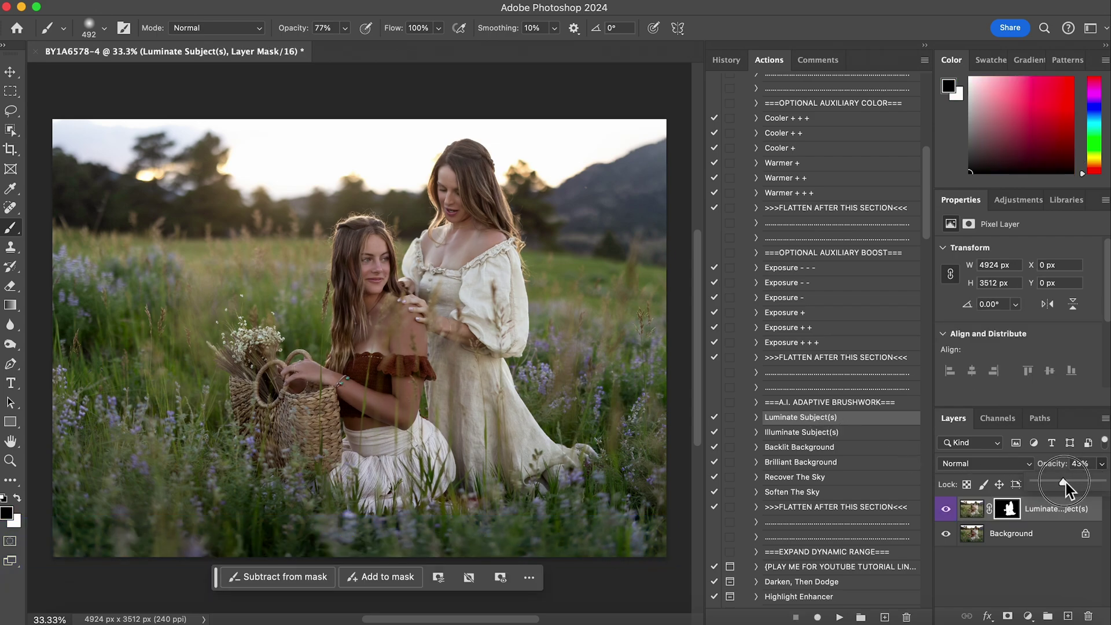
click(947, 509)
click(946, 509)
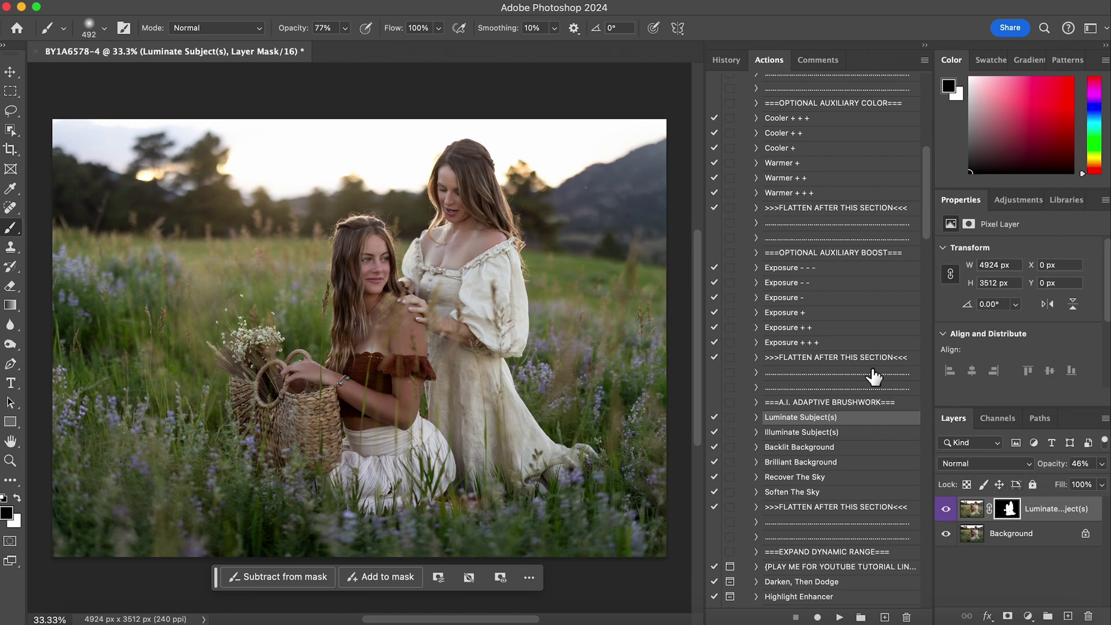
click(865, 359)
click(839, 618)
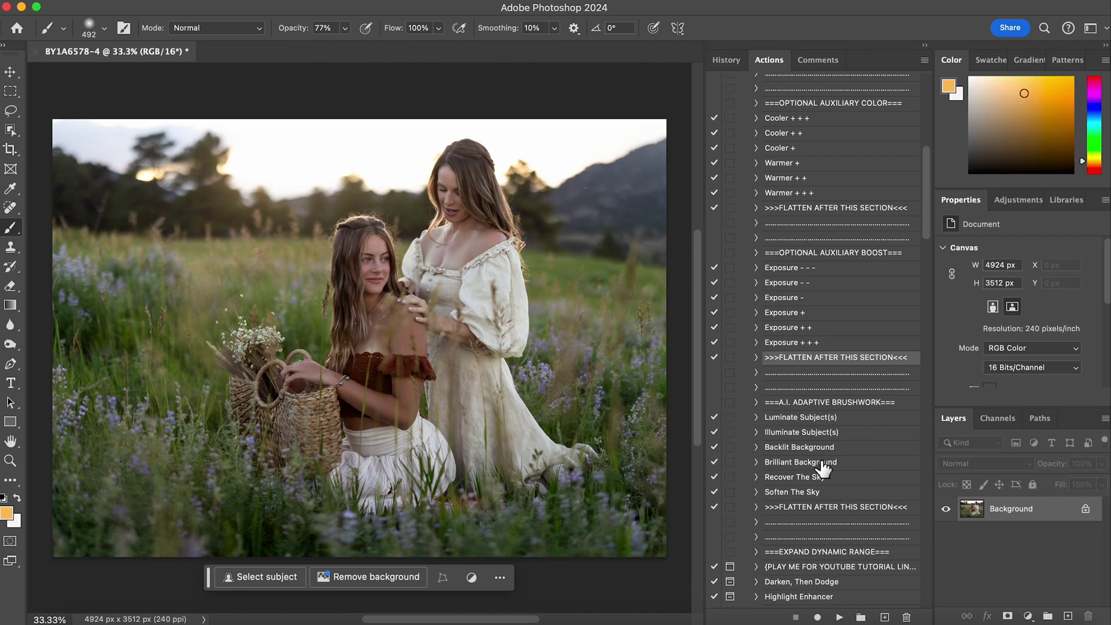
Step: Apply Backlit Background at 68% opacity and flatten it into the Background
click(813, 448)
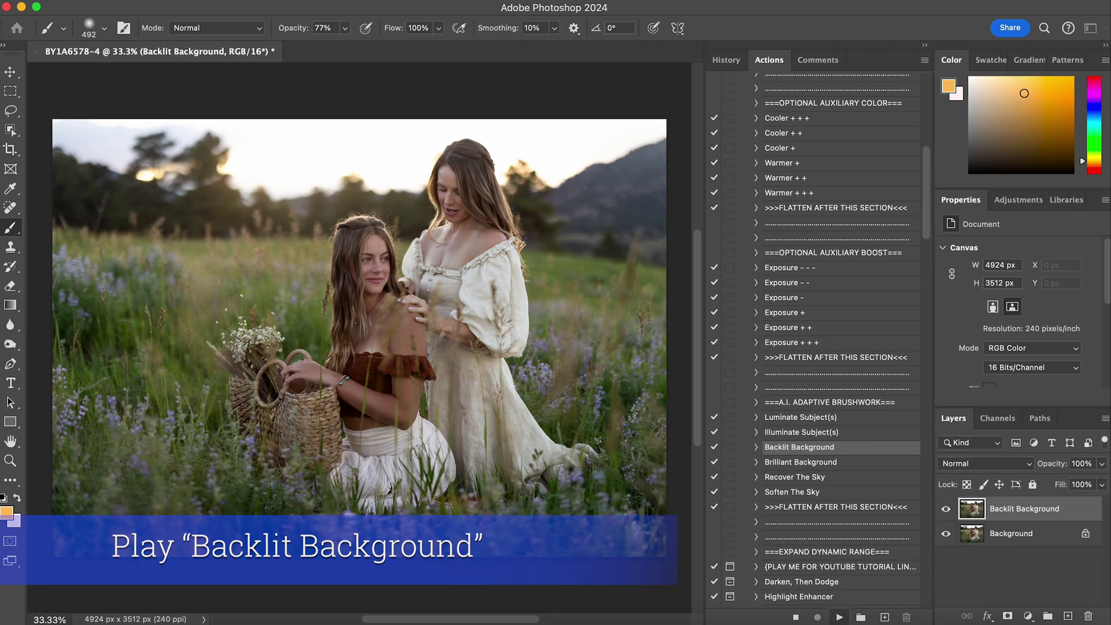
click(1101, 464)
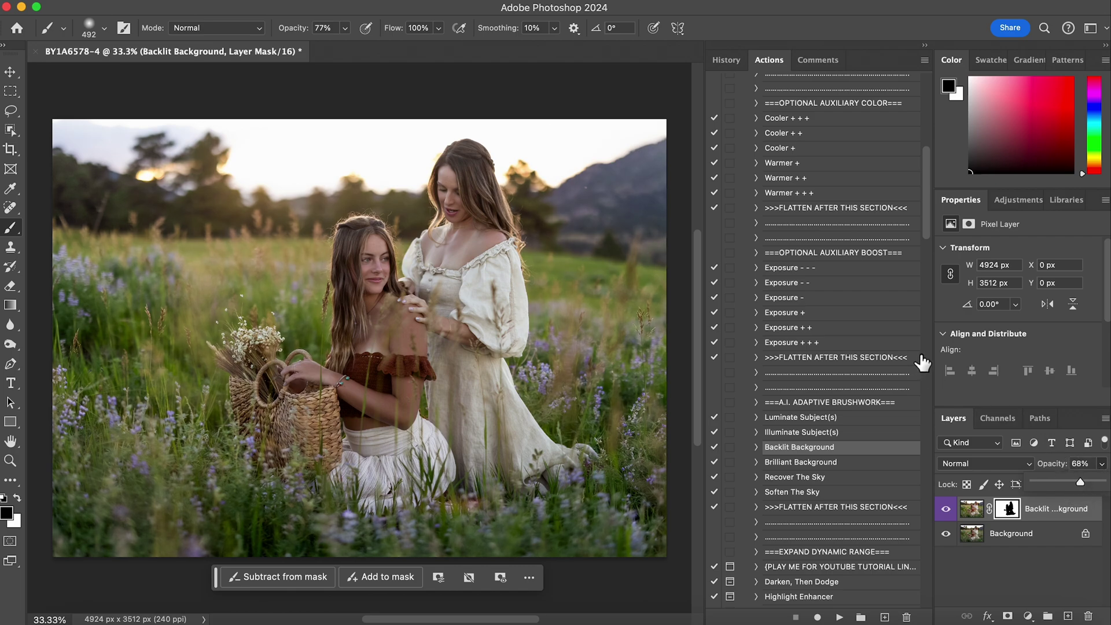
click(850, 508)
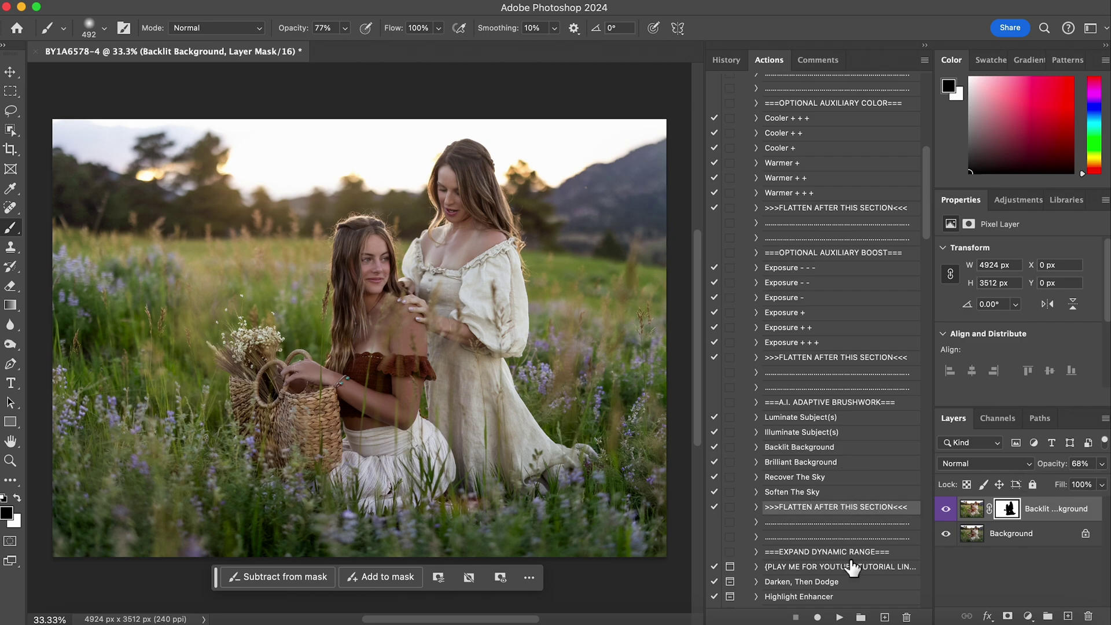
click(840, 618)
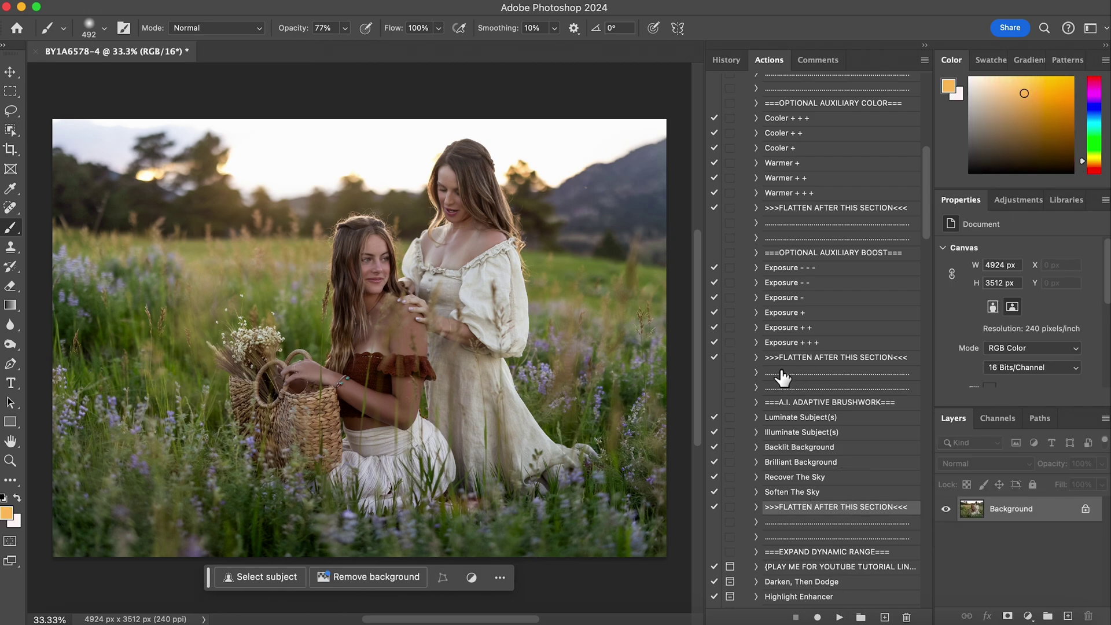
scroll(809, 376, down, 5)
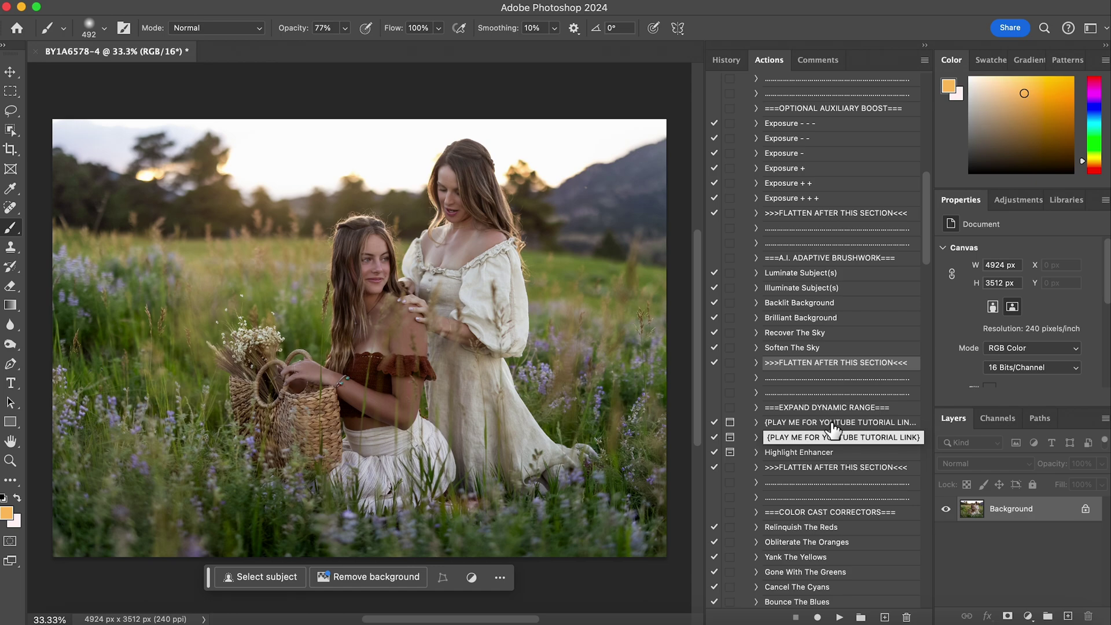
Step: Run the Darken, Then Dodge action, accepting its warning and dismissing the brushing instructions
click(829, 438)
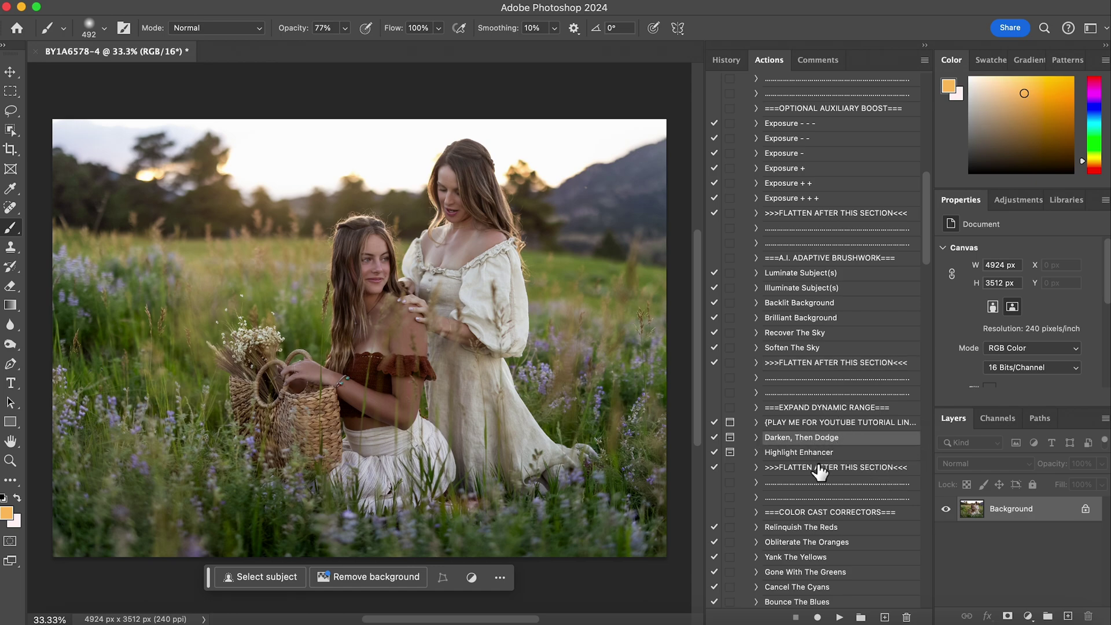
click(839, 617)
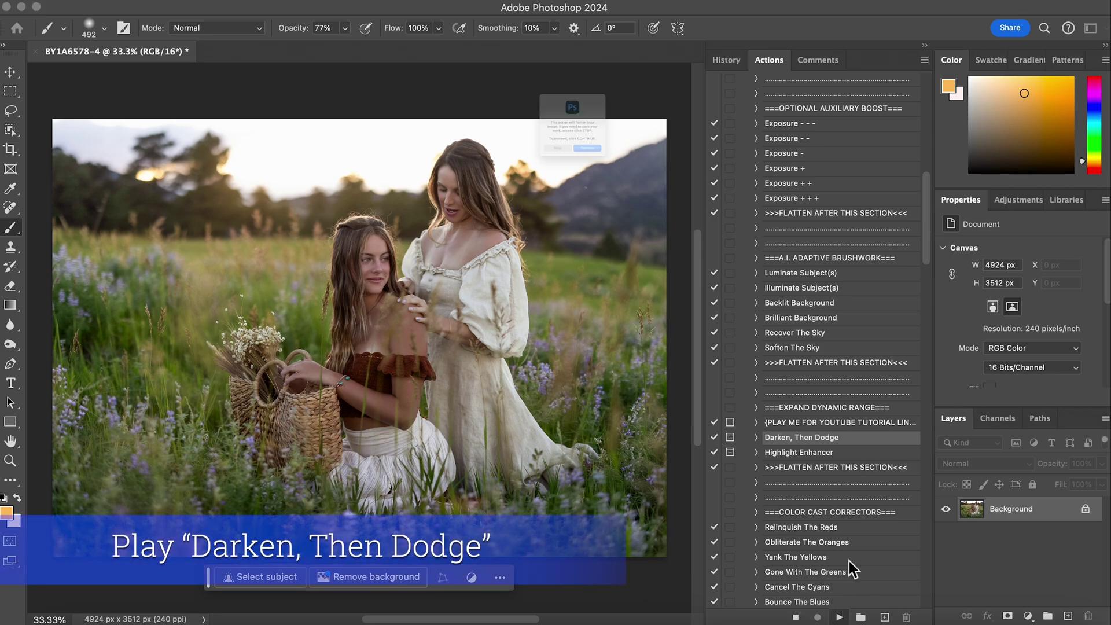
click(615, 197)
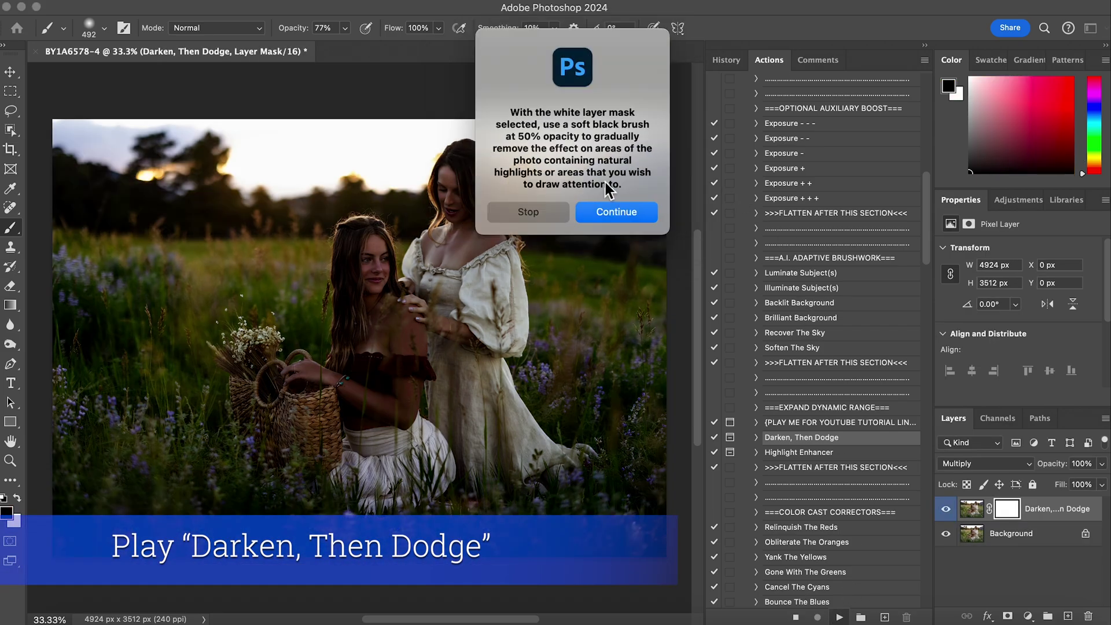
click(606, 214)
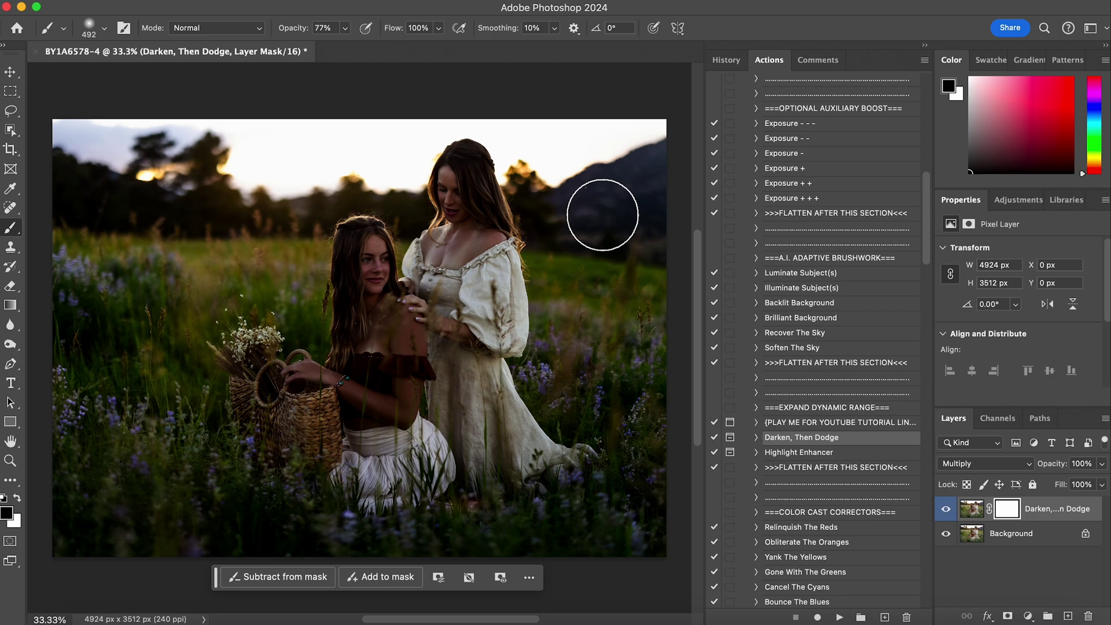
Step: Set the brush to 40% opacity, 201 px size and 0% hardness
click(346, 29)
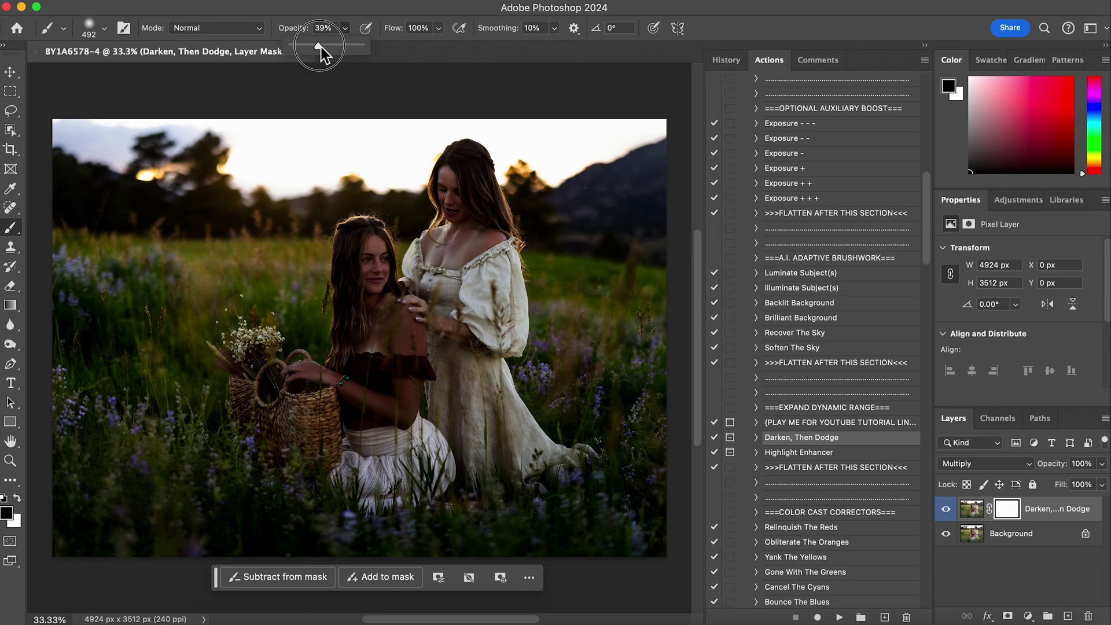
click(91, 32)
drag(165, 75, 152, 74)
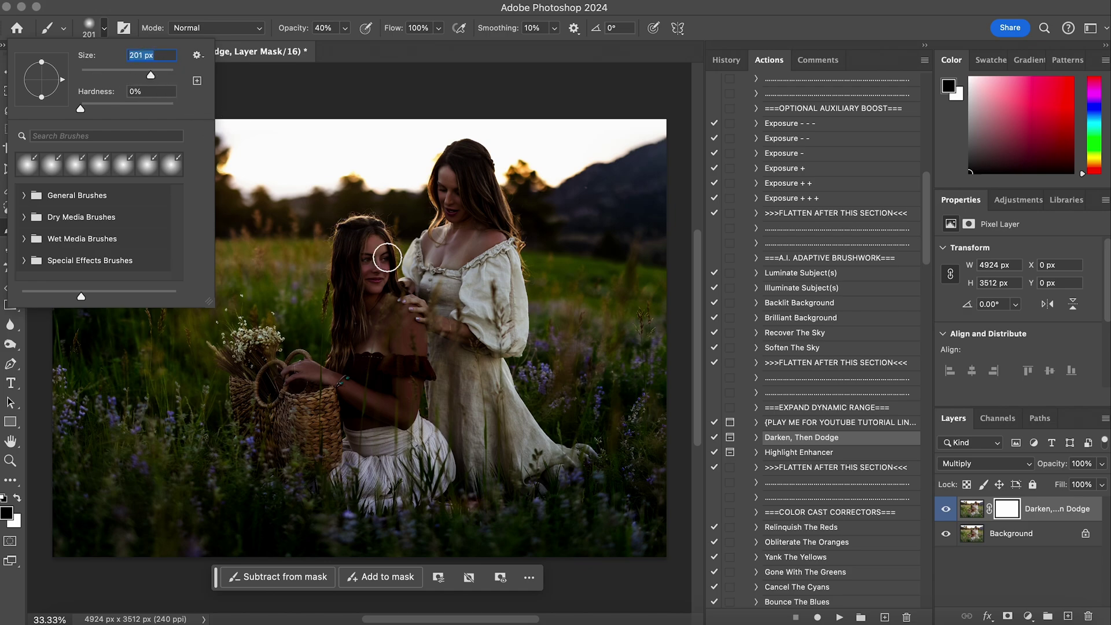
Step: Paint the mask over both women's faces and the seated girl's neck and chest
click(361, 258)
mouse_move(390, 282)
mouse_down()
mouse_move(369, 243)
mouse_move(369, 341)
mouse_move(380, 309)
mouse_move(396, 309)
mouse_move(416, 365)
mouse_move(366, 370)
mouse_move(397, 392)
mouse_move(397, 373)
mouse_move(425, 372)
mouse_move(408, 420)
mouse_move(339, 383)
mouse_move(300, 378)
mouse_move(402, 420)
mouse_move(415, 404)
mouse_move(413, 326)
mouse_move(381, 340)
mouse_move(381, 240)
mouse_move(394, 311)
mouse_move(481, 345)
mouse_move(491, 275)
mouse_move(505, 261)
mouse_move(459, 296)
mouse_move(420, 268)
mouse_move(449, 216)
mouse_move(448, 165)
mouse_move(463, 240)
mouse_move(446, 262)
mouse_move(466, 244)
mouse_move(494, 241)
mouse_move(460, 214)
mouse_move(410, 276)
mouse_move(475, 450)
mouse_move(476, 496)
mouse_move(447, 359)
mouse_move(437, 431)
mouse_move(509, 376)
mouse_move(521, 476)
mouse_move(377, 450)
mouse_move(362, 475)
mouse_move(398, 469)
mouse_move(389, 429)
mouse_move(360, 423)
mouse_move(377, 429)
mouse_move(357, 372)
mouse_move(436, 375)
mouse_move(391, 412)
mouse_move(292, 366)
mouse_move(266, 389)
mouse_move(258, 340)
mouse_move(256, 408)
mouse_move(293, 416)
mouse_move(324, 461)
mouse_move(328, 405)
mouse_move(328, 473)
mouse_move(322, 442)
mouse_move(292, 409)
mouse_move(255, 399)
mouse_move(257, 359)
mouse_move(272, 370)
mouse_move(248, 335)
mouse_up()
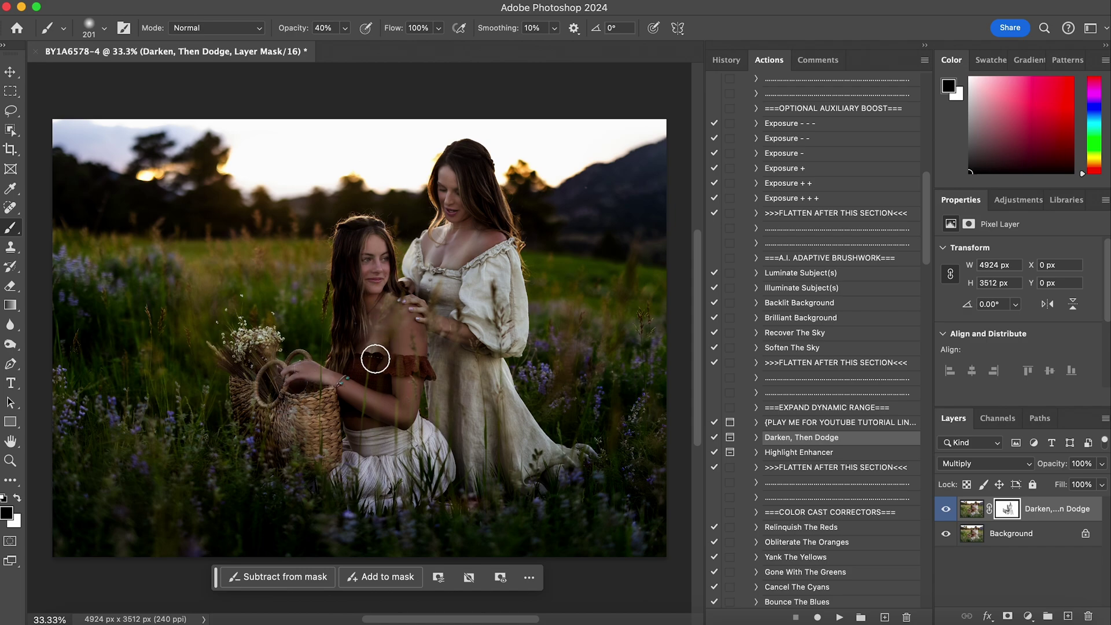
mouse_move(375, 359)
mouse_down()
mouse_move(355, 365)
mouse_move(401, 367)
mouse_move(452, 179)
mouse_move(476, 224)
mouse_move(473, 169)
mouse_move(457, 193)
mouse_up()
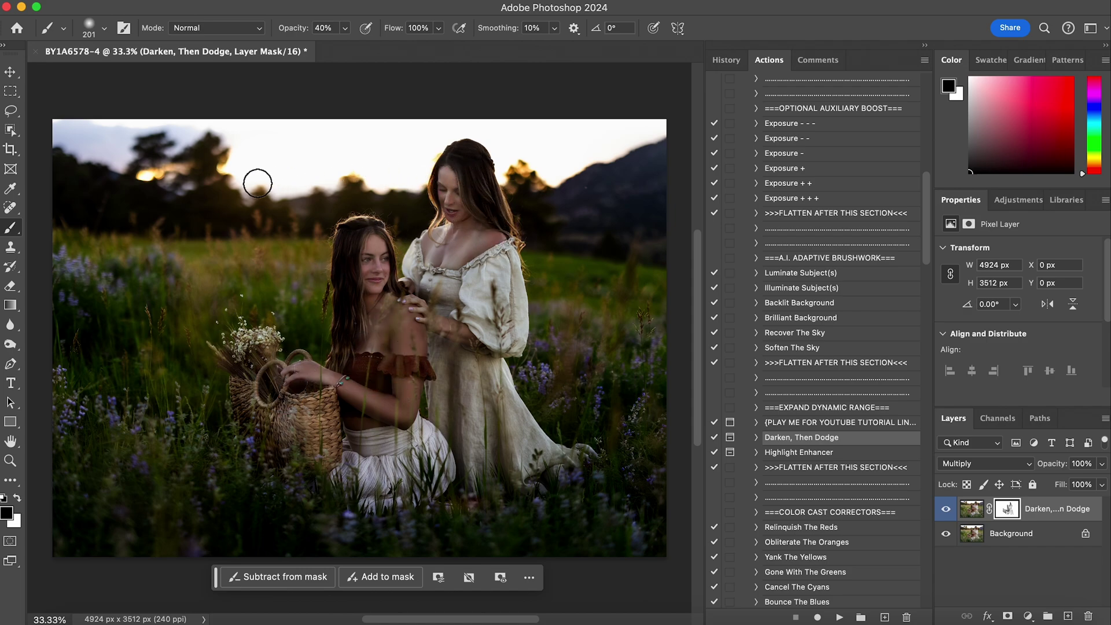
Step: Enlarge the brush to 1040 px and paint the mask across meadow, trees and sky
click(104, 29)
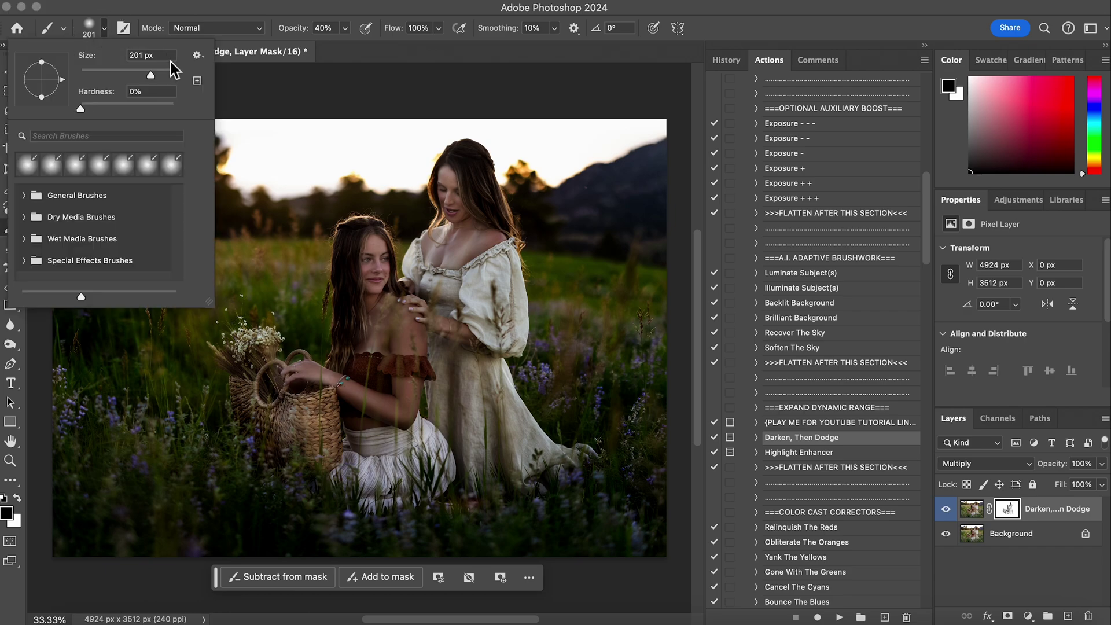
click(167, 74)
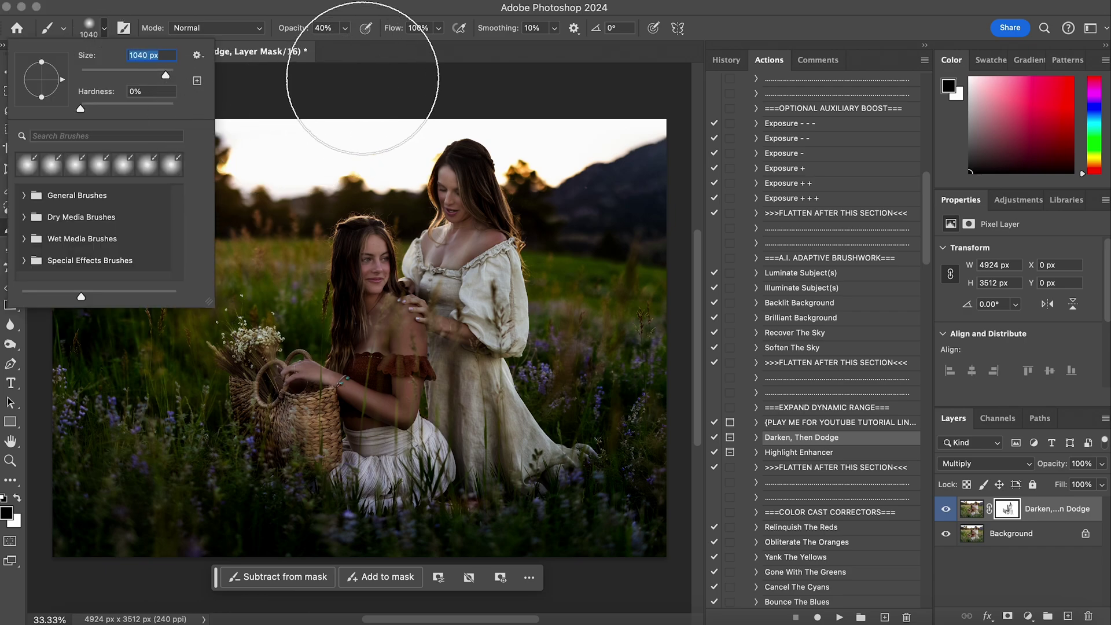
key(Return)
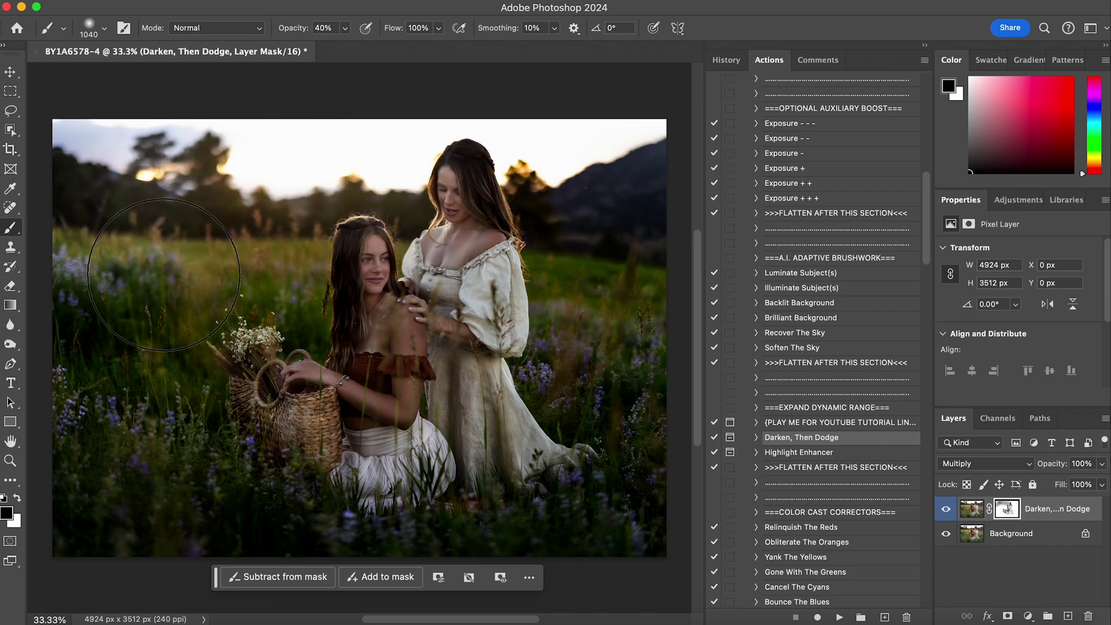
mouse_move(161, 219)
mouse_down()
mouse_move(248, 223)
mouse_move(258, 210)
mouse_move(210, 162)
mouse_move(392, 184)
mouse_up()
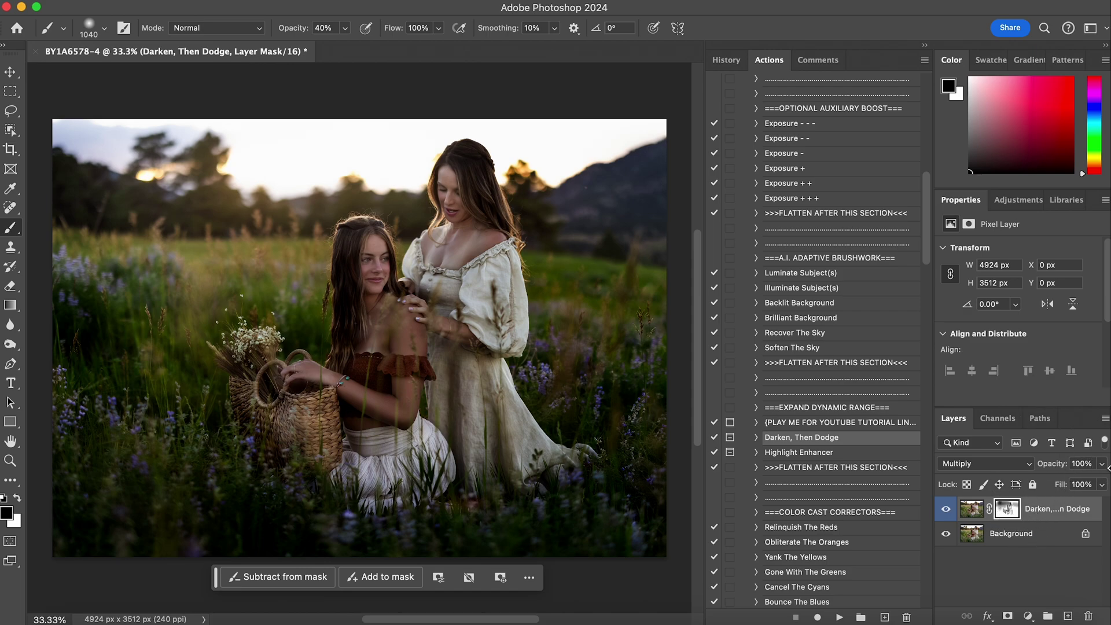
Step: Set the Darken, Then Dodge layer to 60% opacity, comparing before and after
click(1102, 463)
drag(1103, 481, 1044, 484)
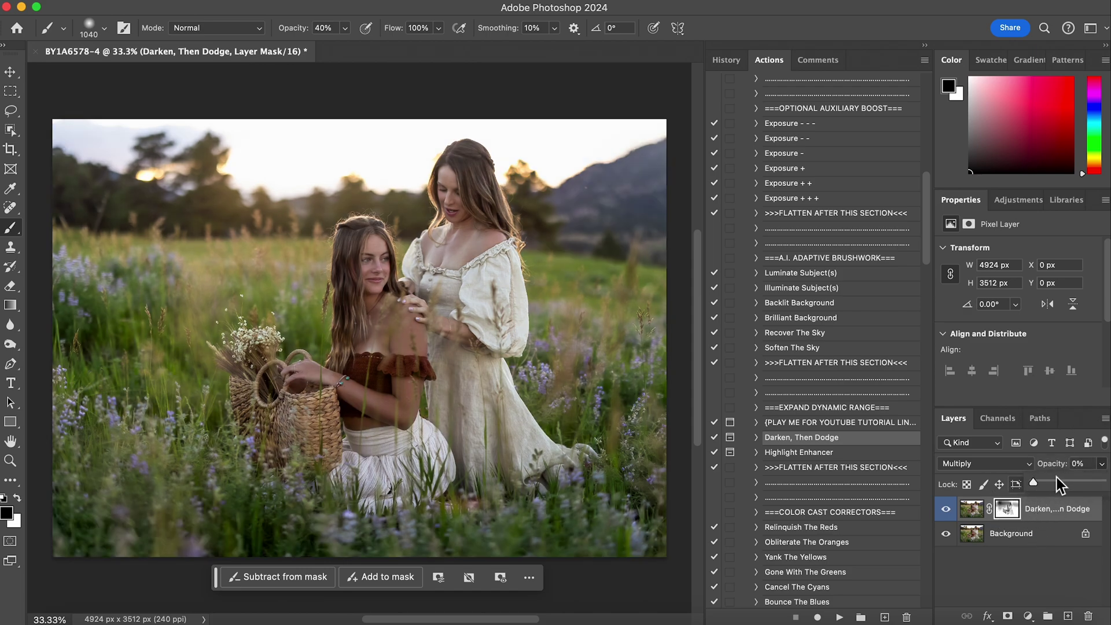
drag(1053, 481, 1085, 482)
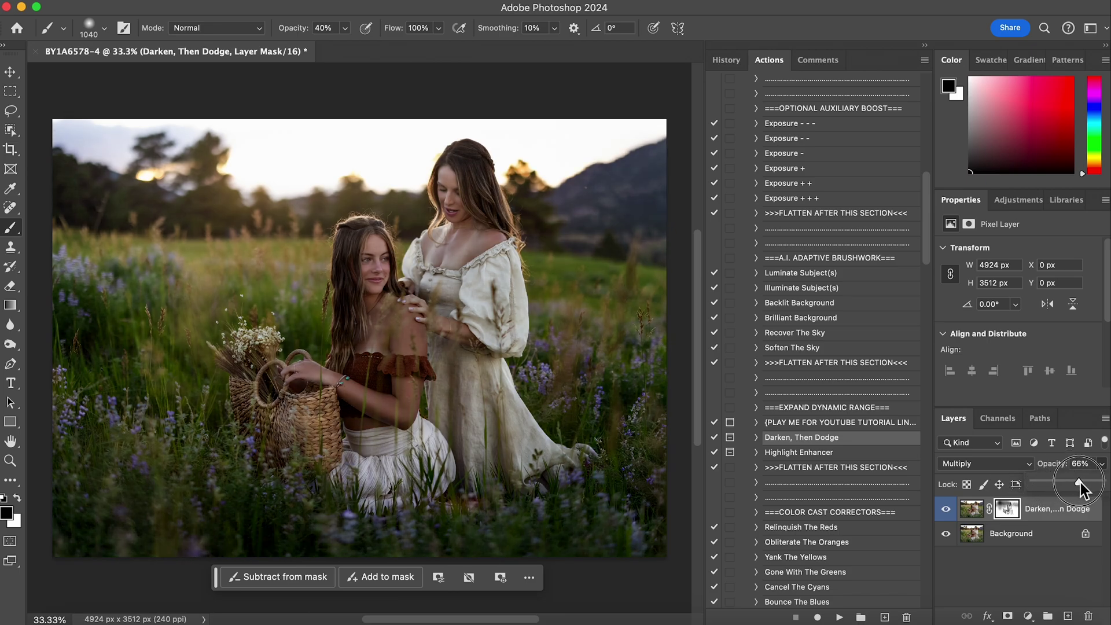
drag(1079, 483, 1077, 482)
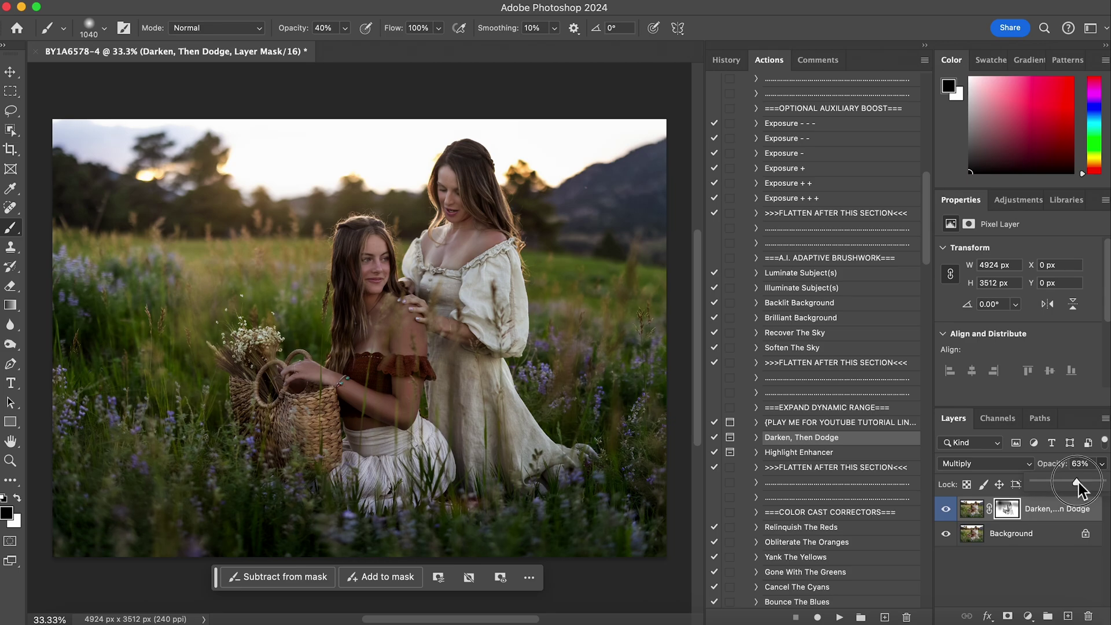
click(946, 509)
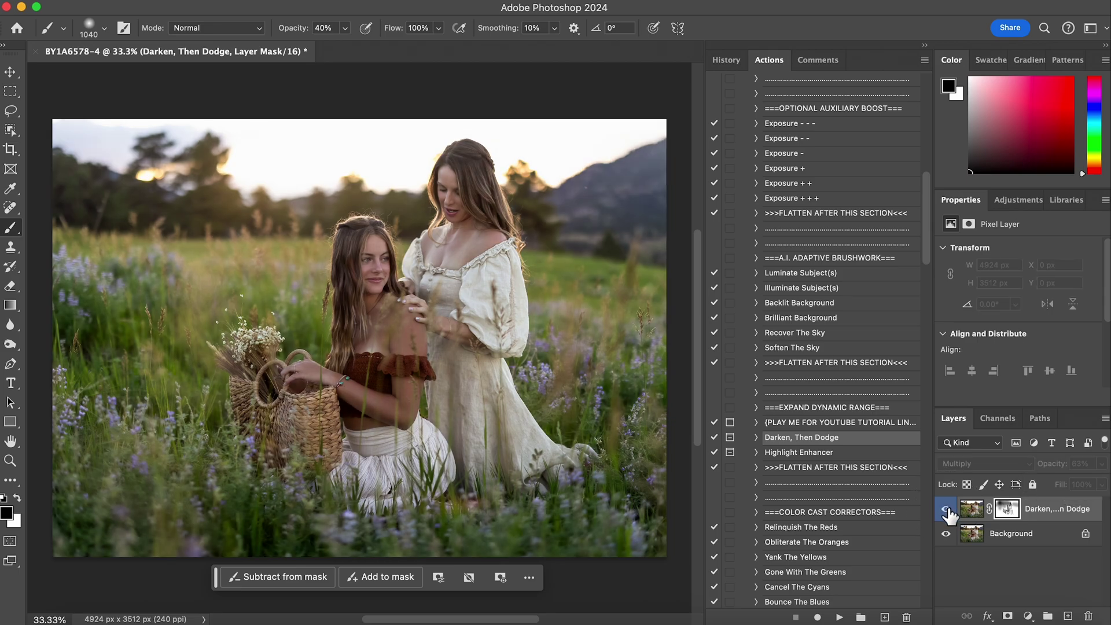
click(946, 509)
click(1102, 464)
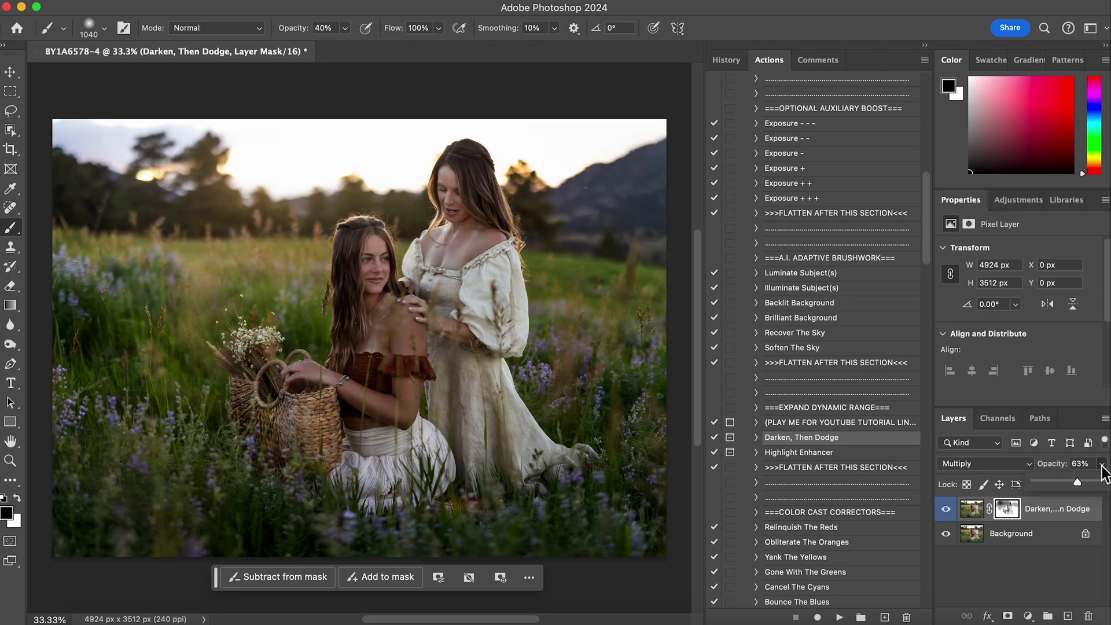
drag(1077, 482, 1076, 483)
click(946, 509)
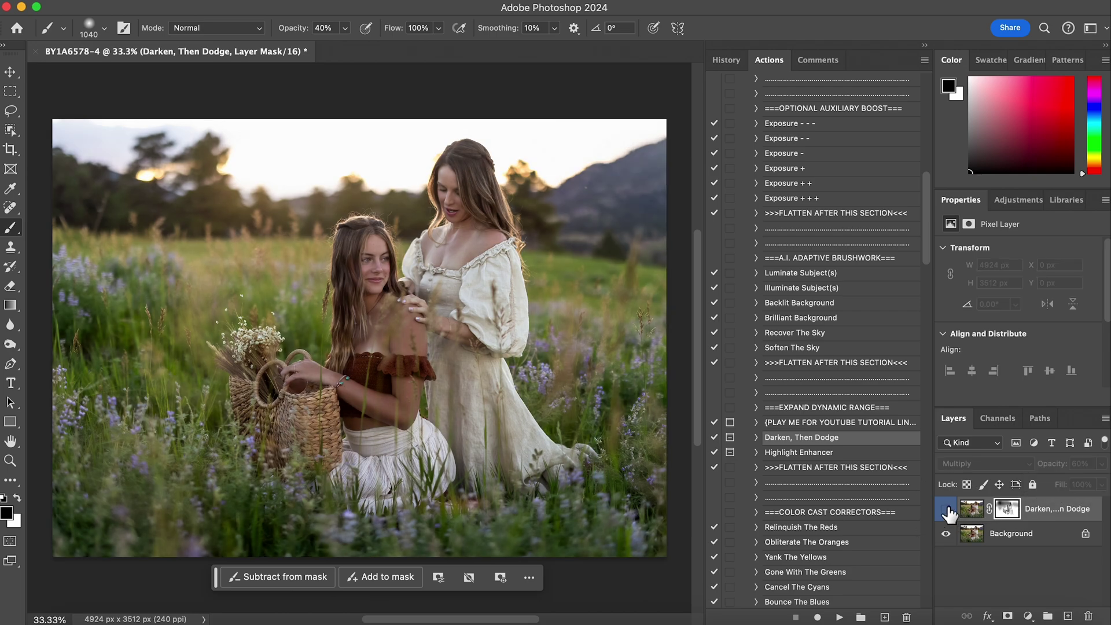
click(946, 510)
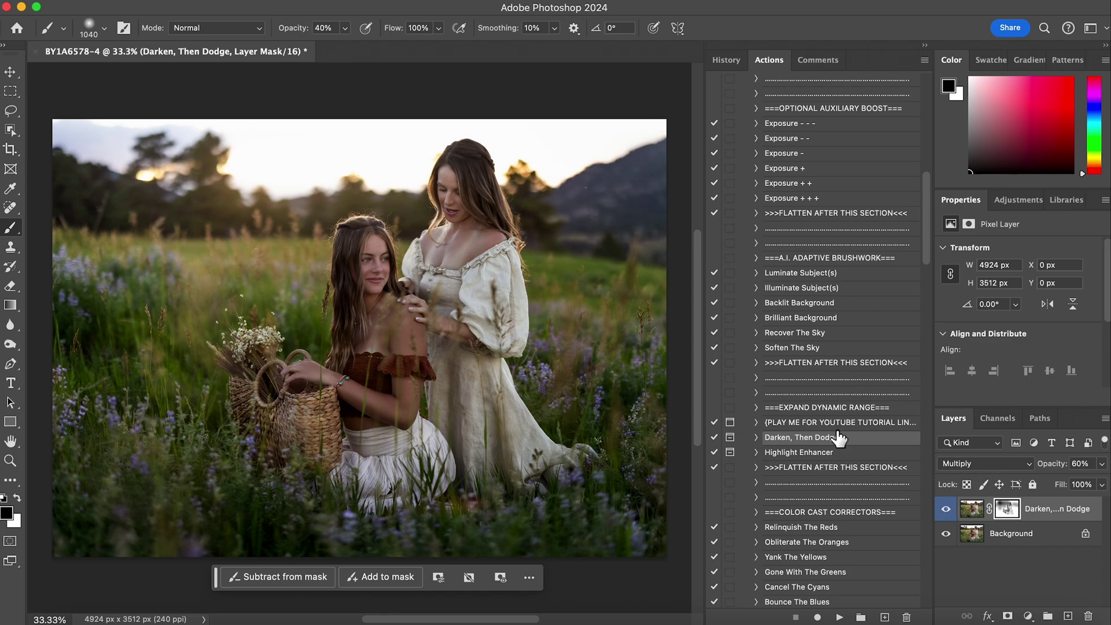
Step: Play >>>FLATTEN AFTER THIS SECTION<<< to merge everything into the Background
click(839, 468)
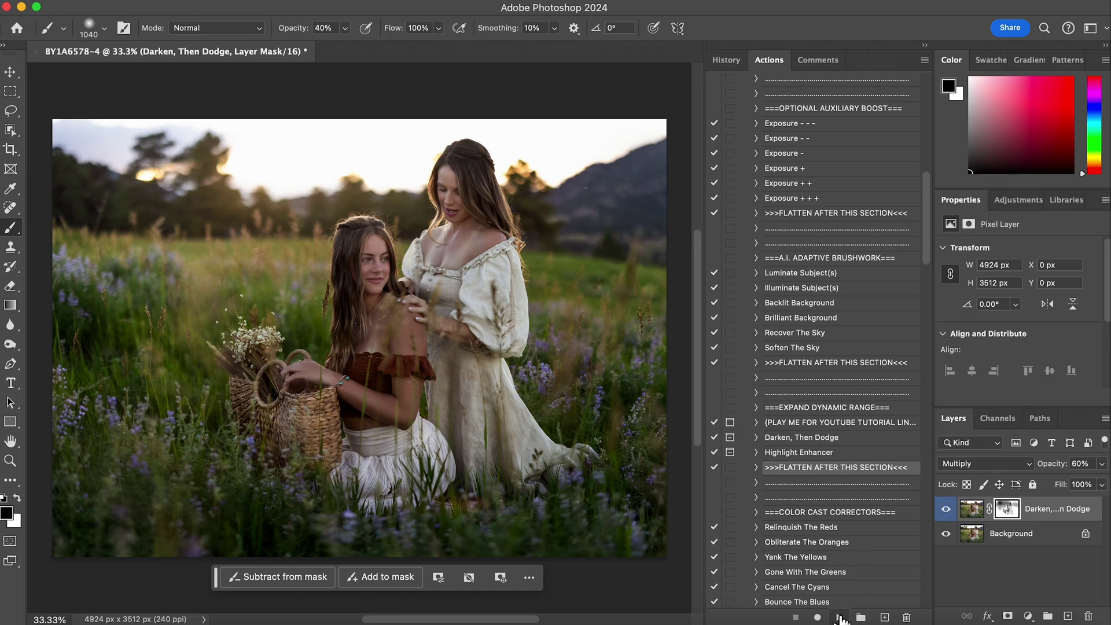
click(840, 617)
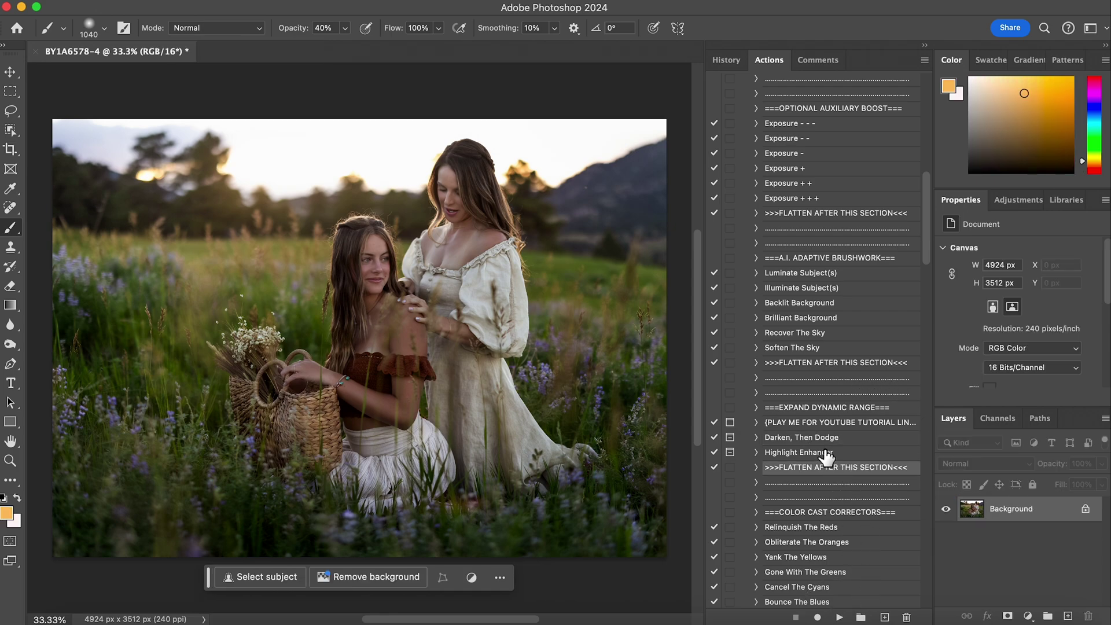
scroll(802, 327, down, 5)
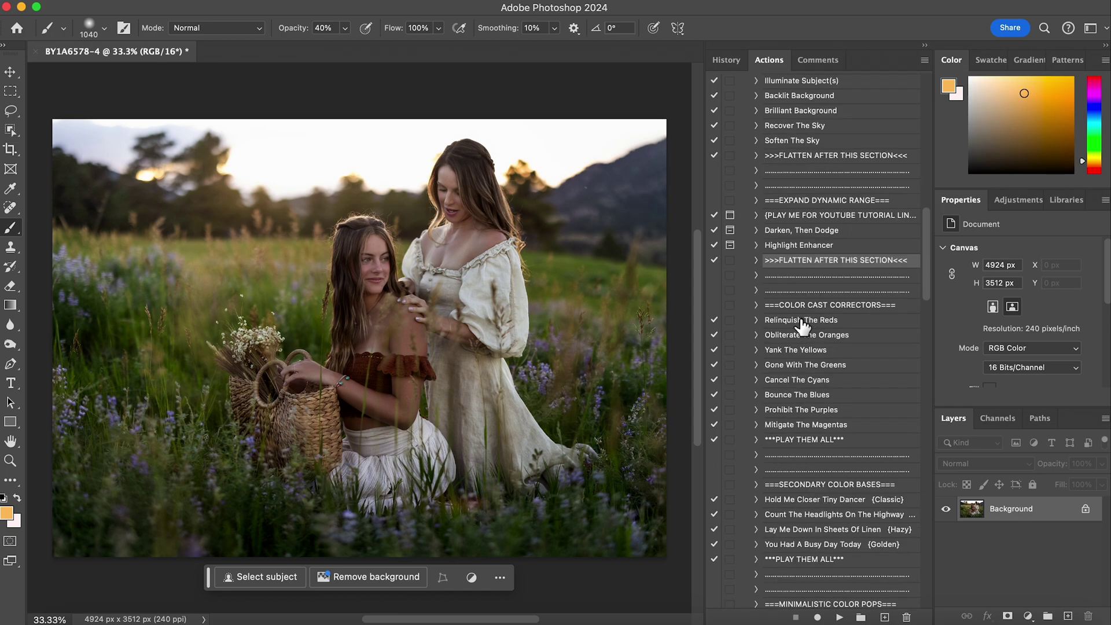
scroll(802, 326, down, 3)
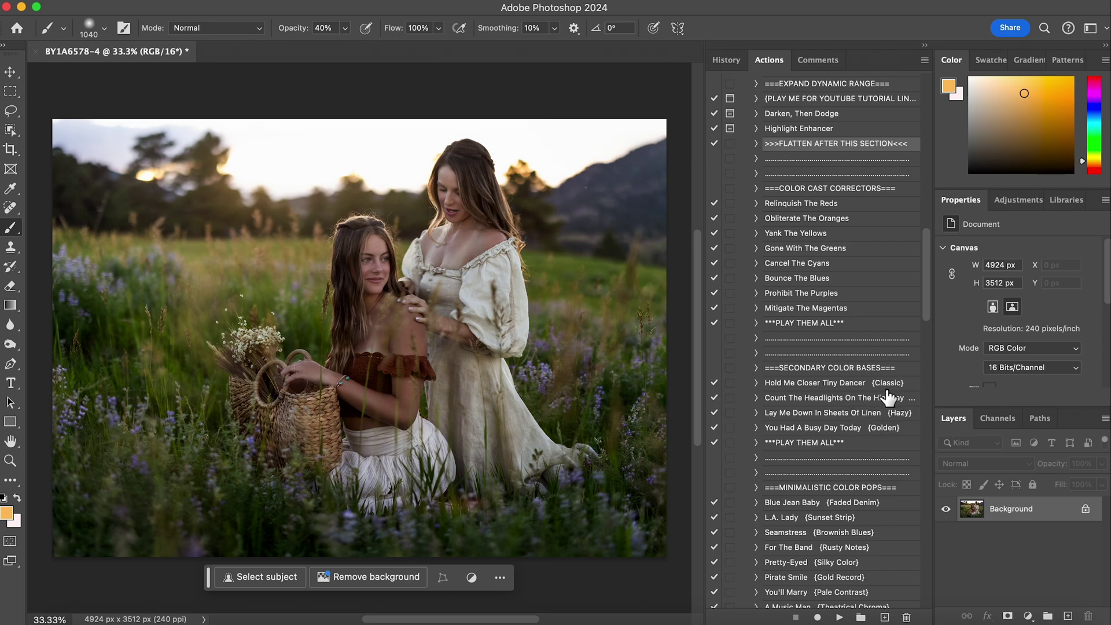
Step: Play Hold Me Closer Tiny Dancer {Classic}, set its group to 43% opacity, compare, and flatten
click(882, 383)
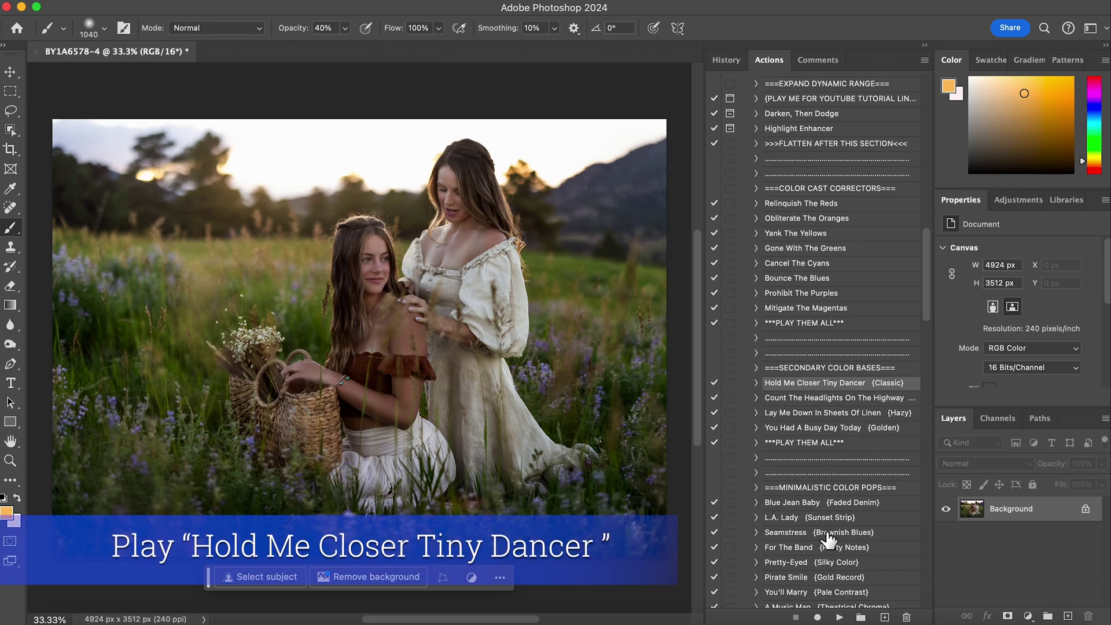
click(839, 616)
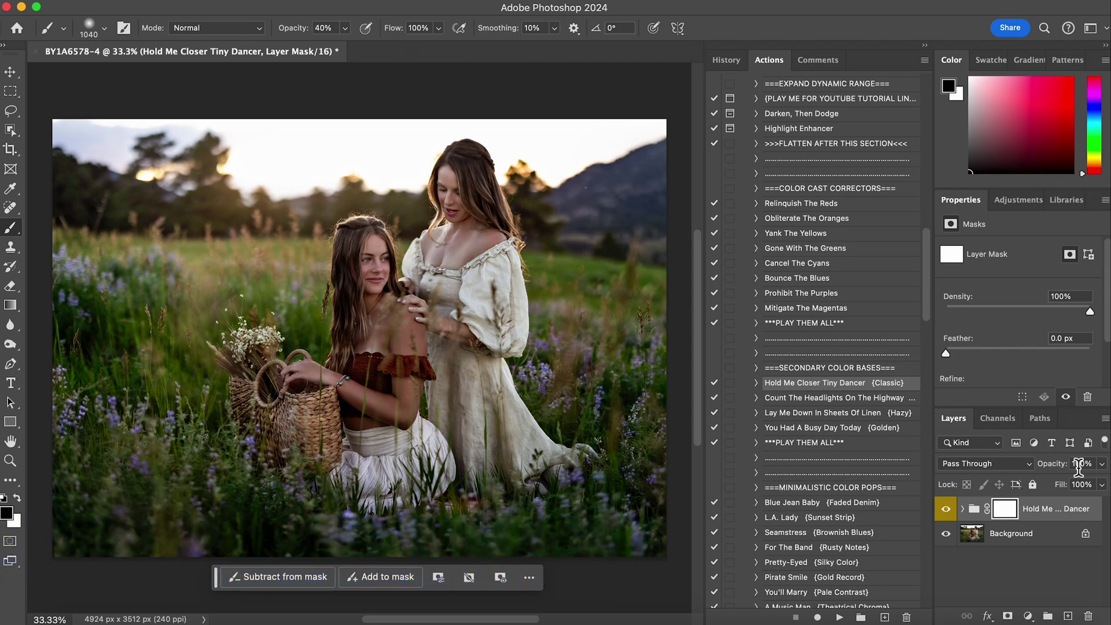
click(1102, 463)
drag(1067, 480, 1064, 479)
click(946, 509)
click(946, 510)
click(946, 510)
click(947, 509)
click(821, 145)
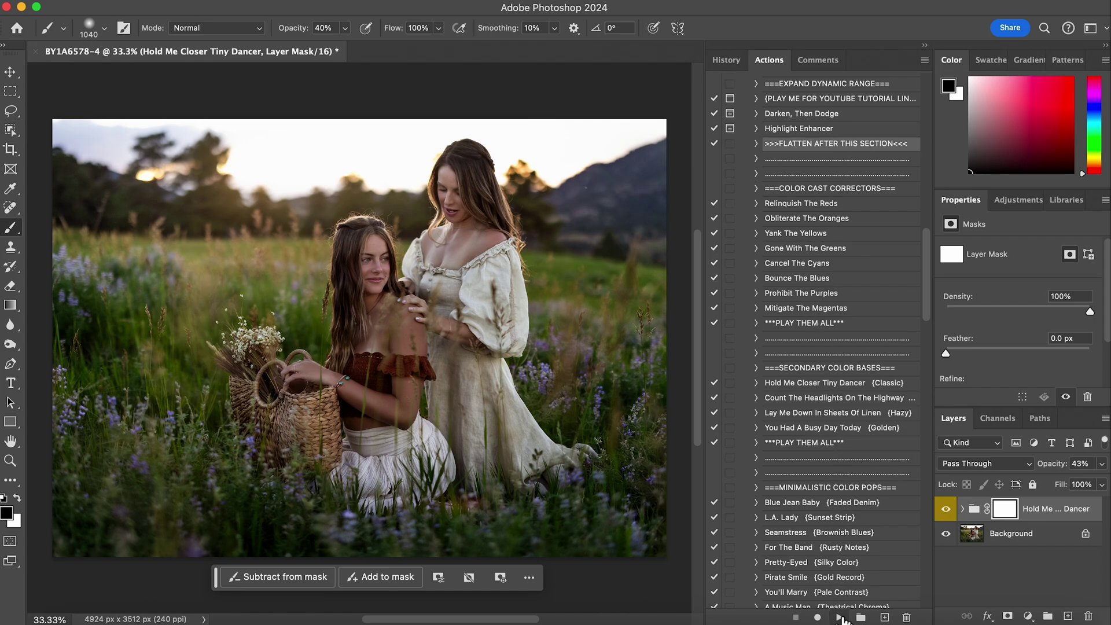
click(842, 618)
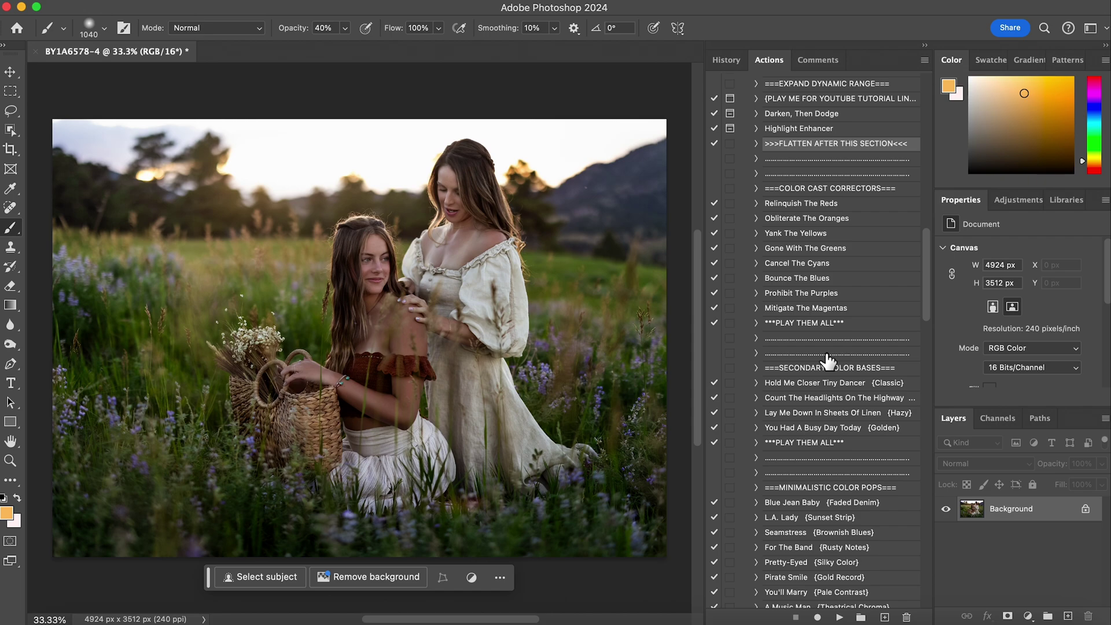
Step: Play the Ballerina {Twilight Matte} grade
scroll(829, 362, down, 5)
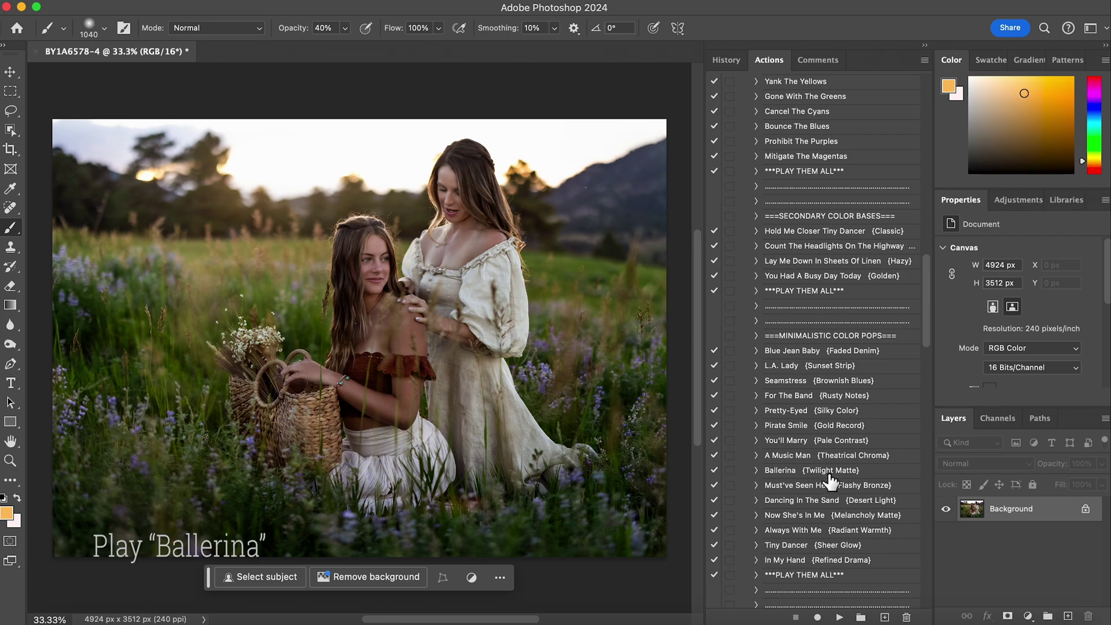
click(817, 471)
click(840, 617)
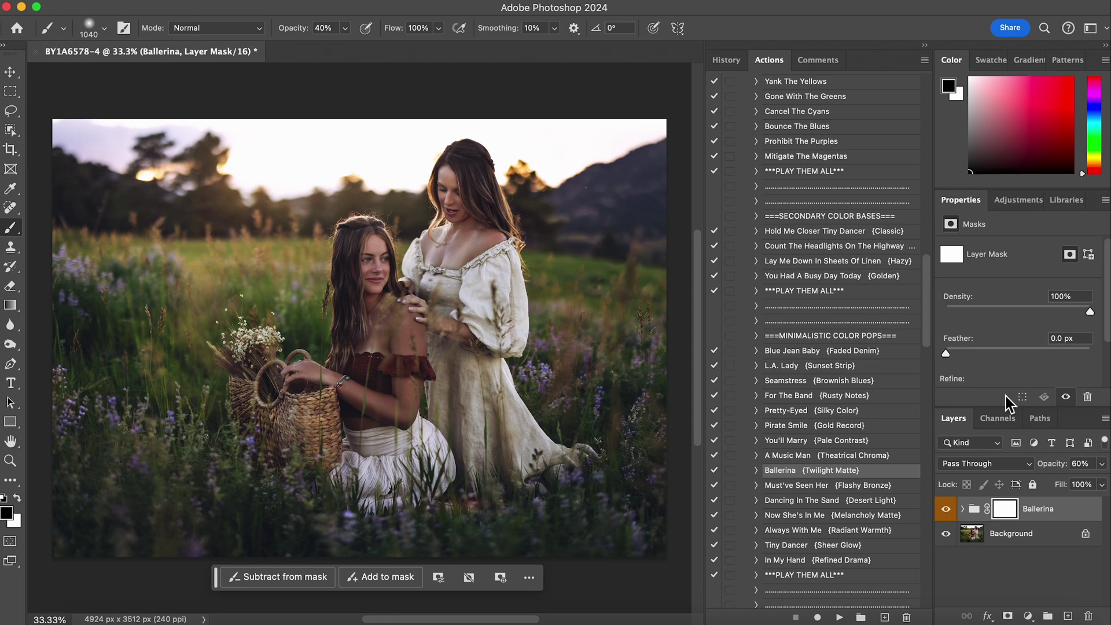
Step: Set the Ballerina group to 35% opacity, compare, and flatten it into the Background
click(1103, 464)
drag(1057, 484, 1055, 482)
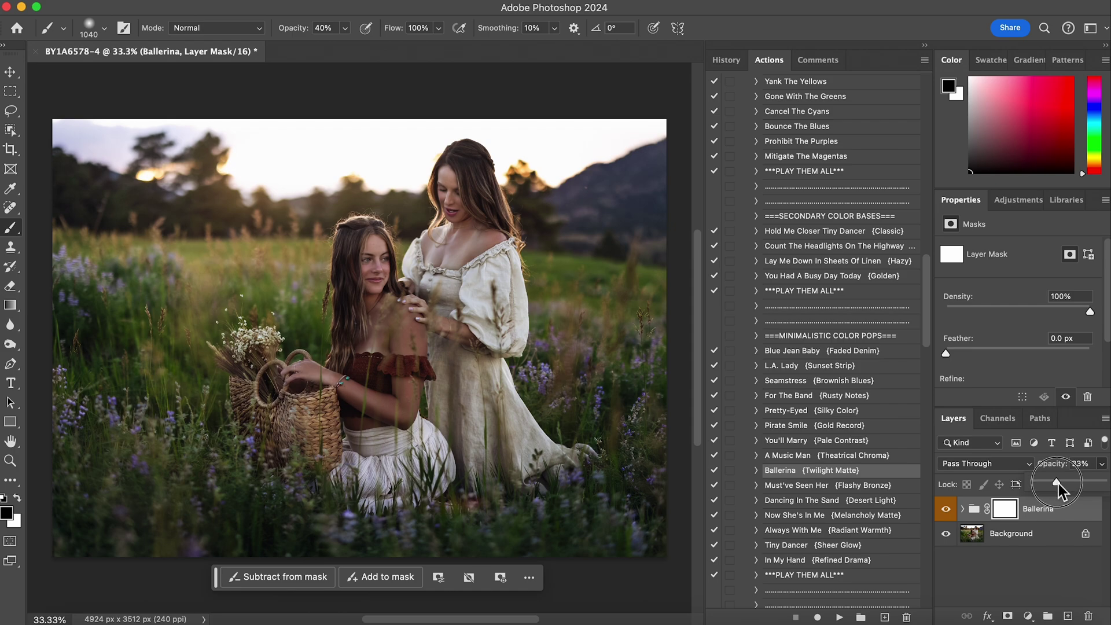
drag(1061, 485, 1057, 484)
click(946, 509)
click(946, 510)
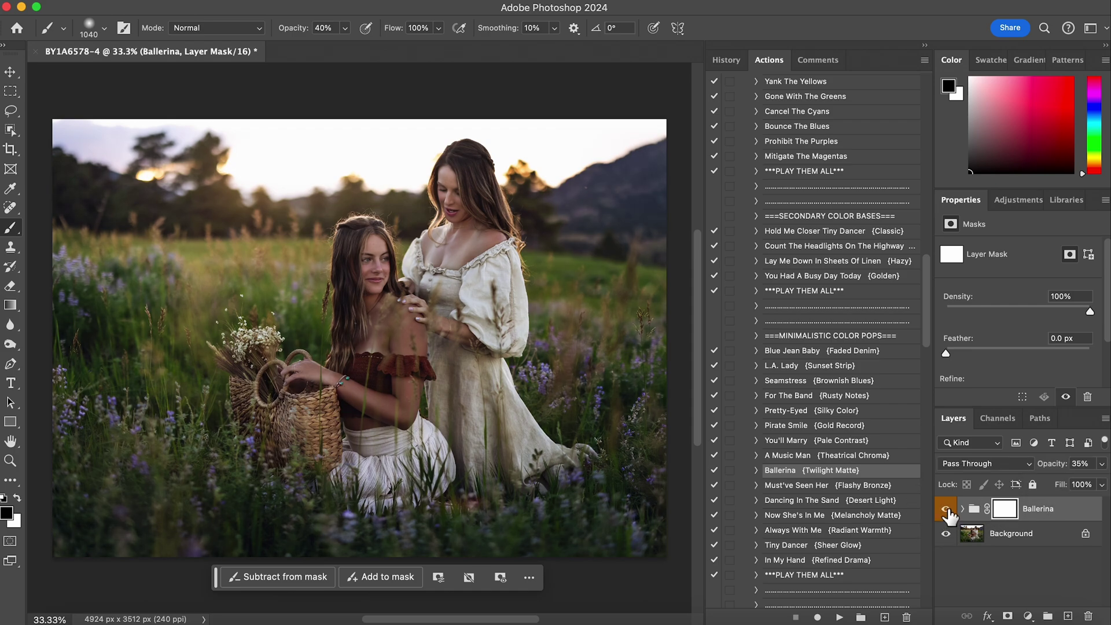
scroll(839, 315, up, 10)
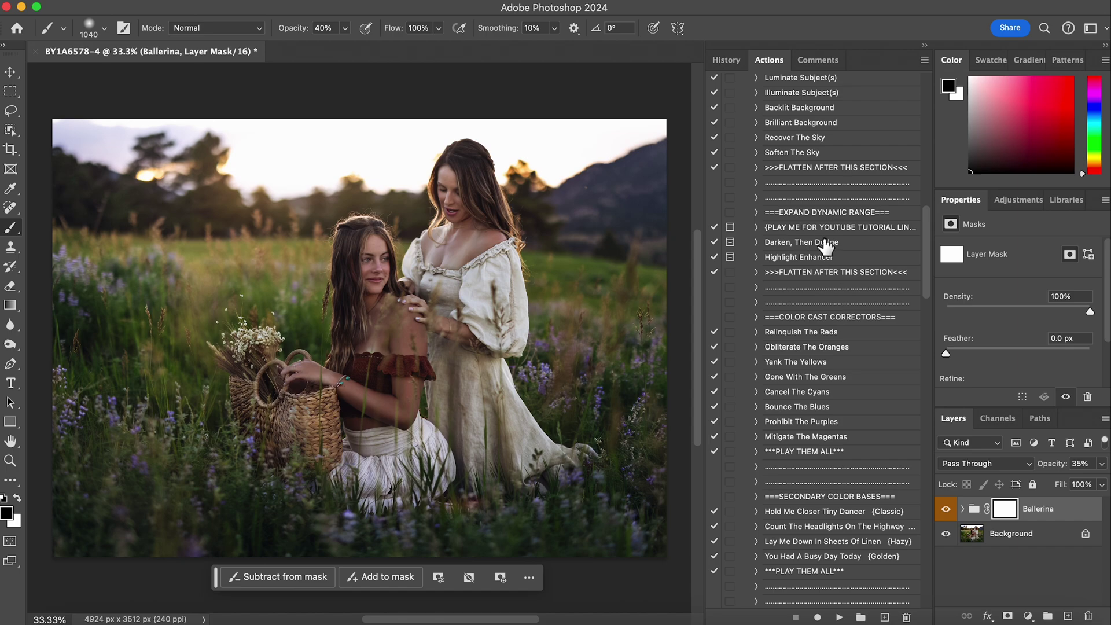
click(818, 273)
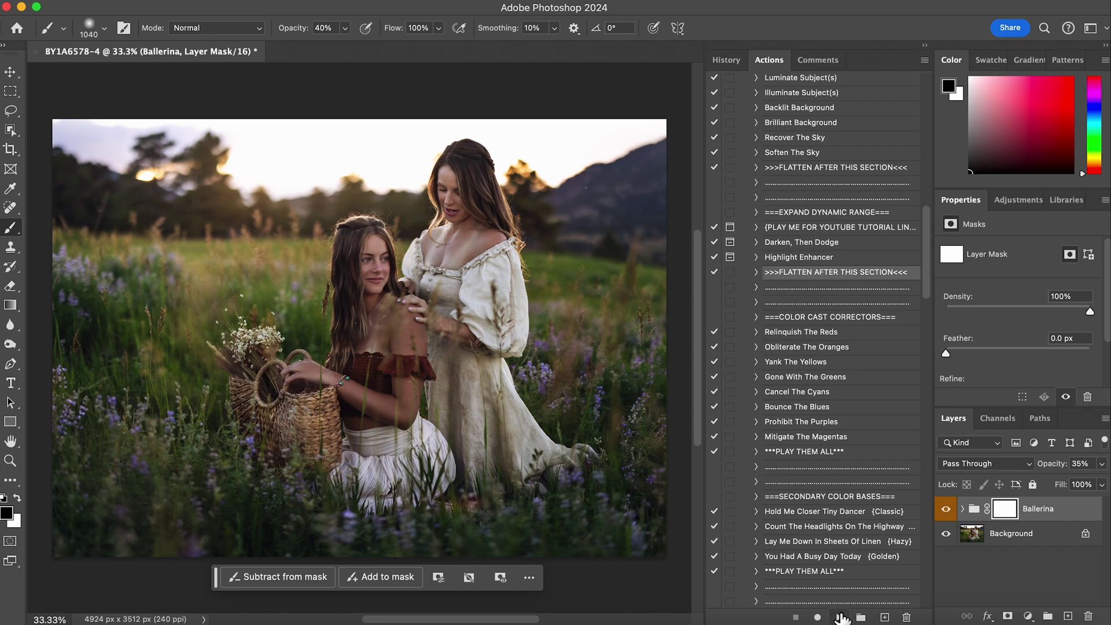
click(842, 618)
scroll(815, 327, down, 7)
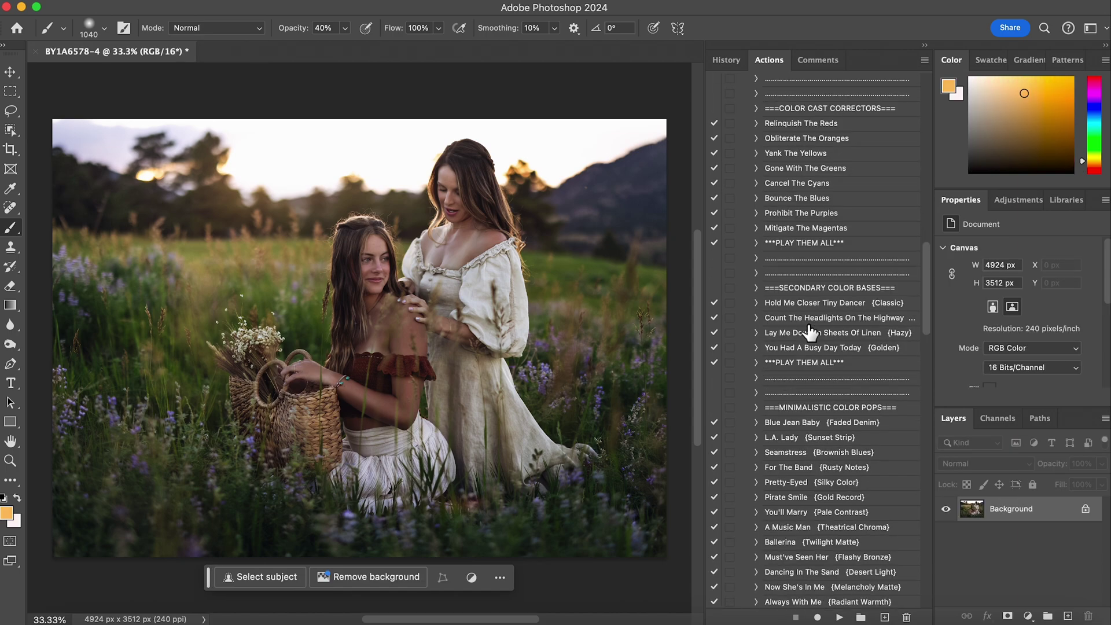
Step: Play Blue Jean Baby {Faded Denim}, keep it at 24% opacity, and compare with the original
scroll(810, 332, down, 4)
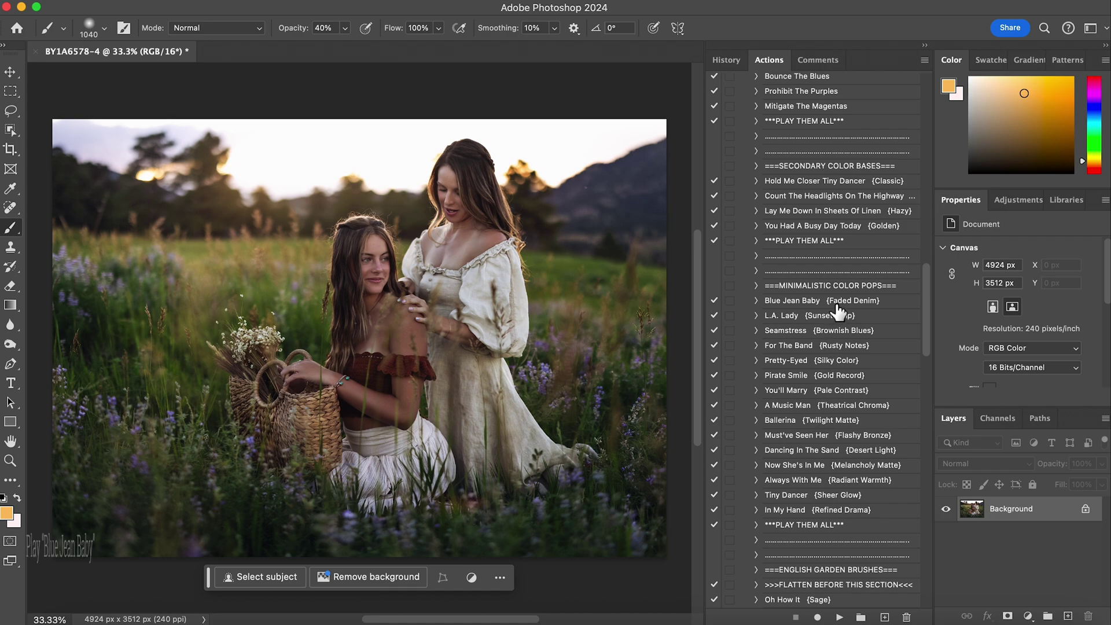
click(855, 303)
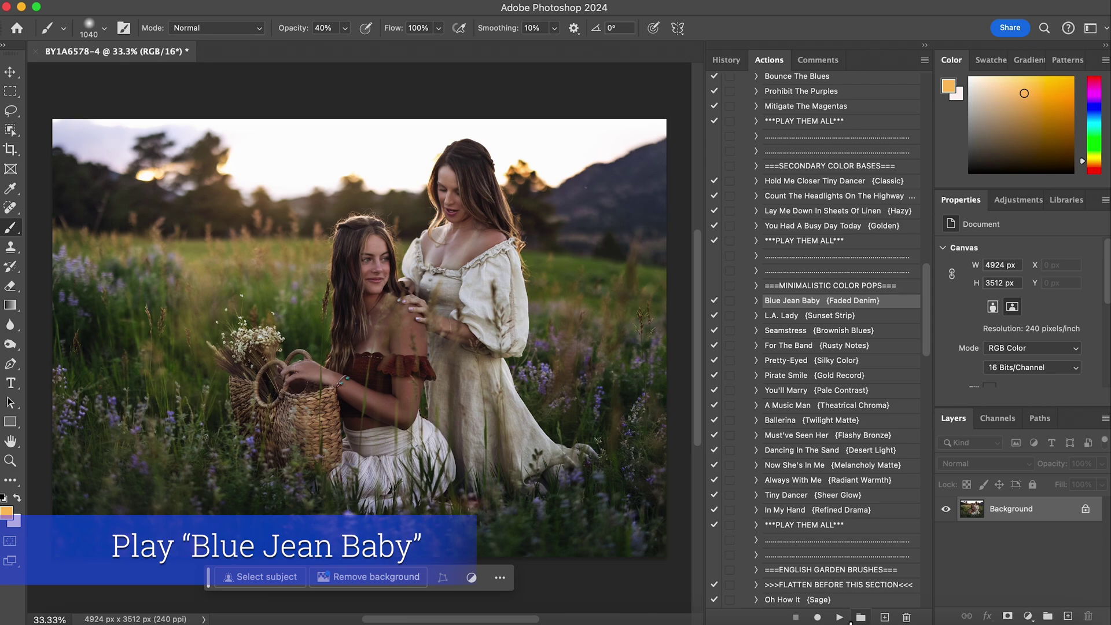
click(840, 617)
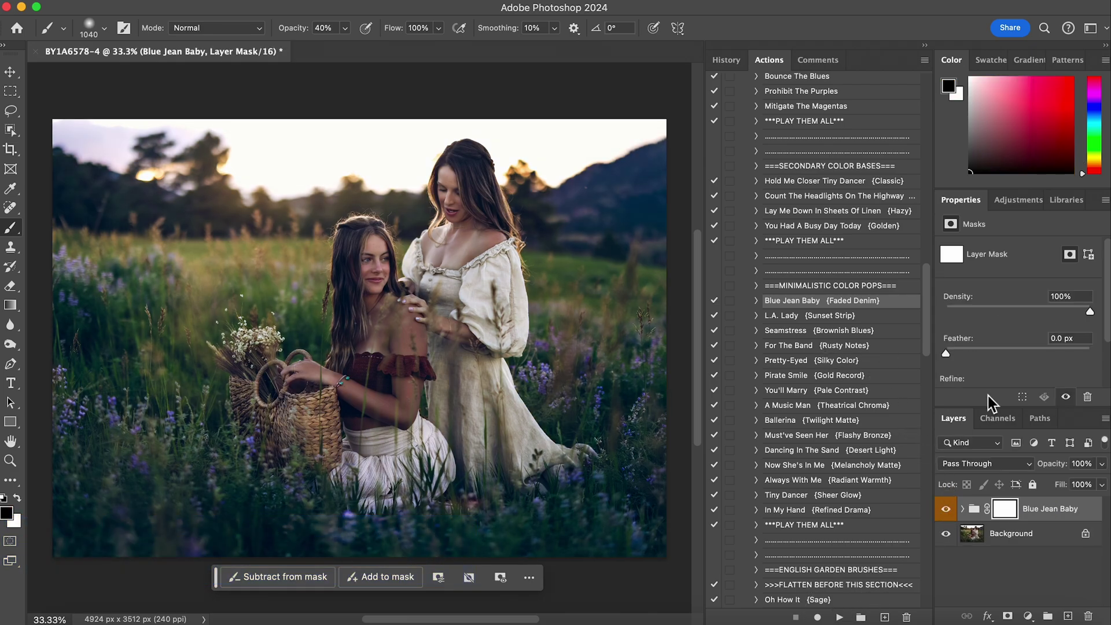
click(1101, 464)
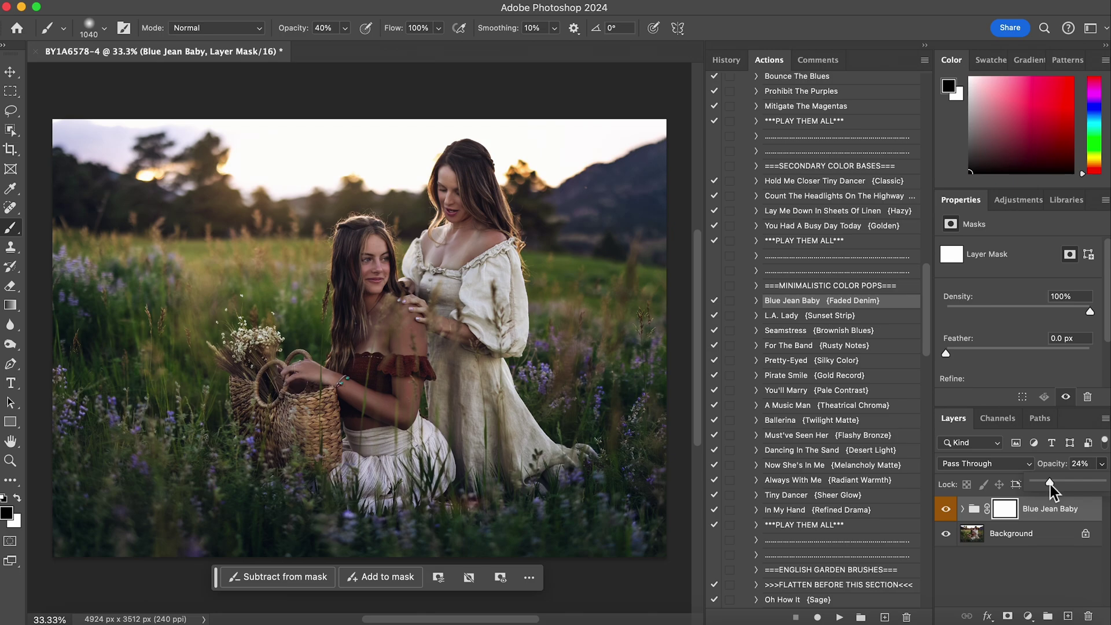
click(946, 509)
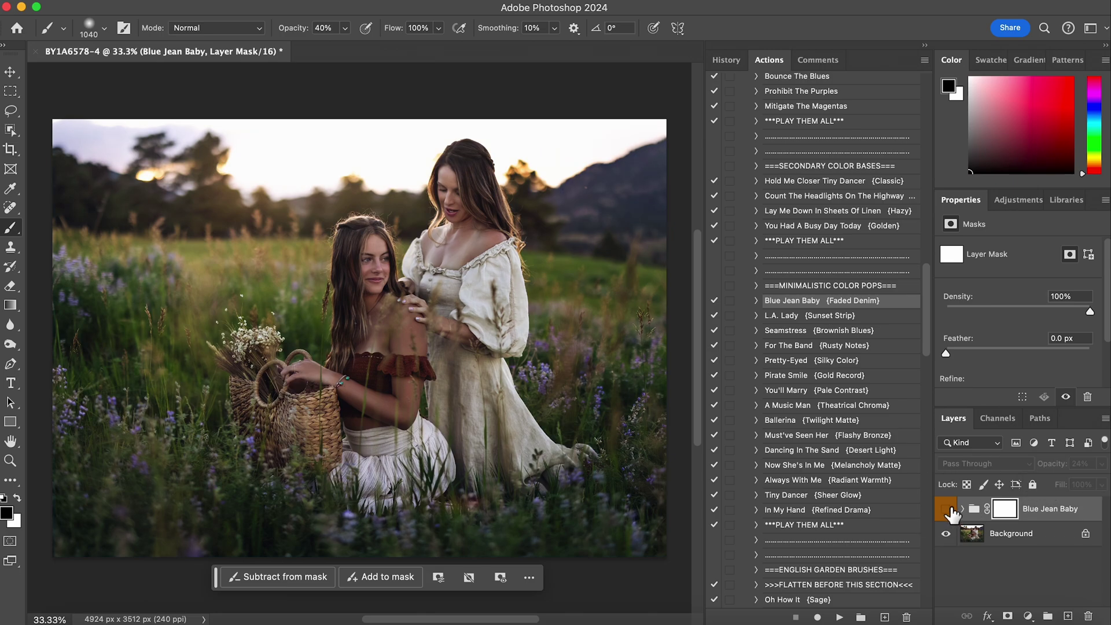
click(947, 509)
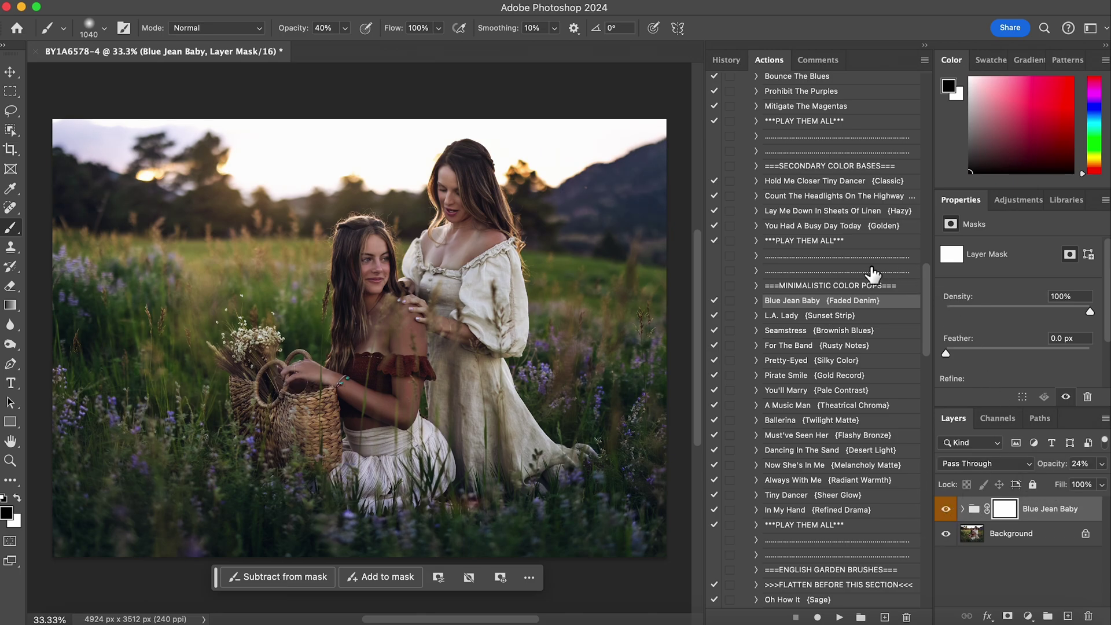
scroll(872, 273, up, 10)
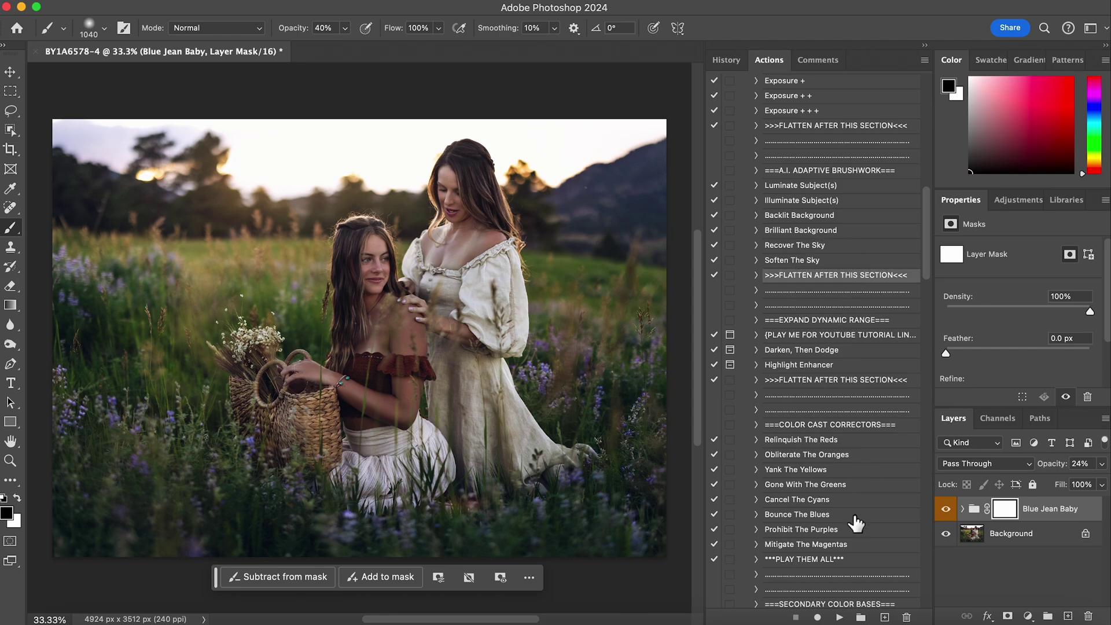
Step: Flatten the earlier grade, then apply A Music Man {Theatrical Chroma} at about 66% opacity
click(840, 618)
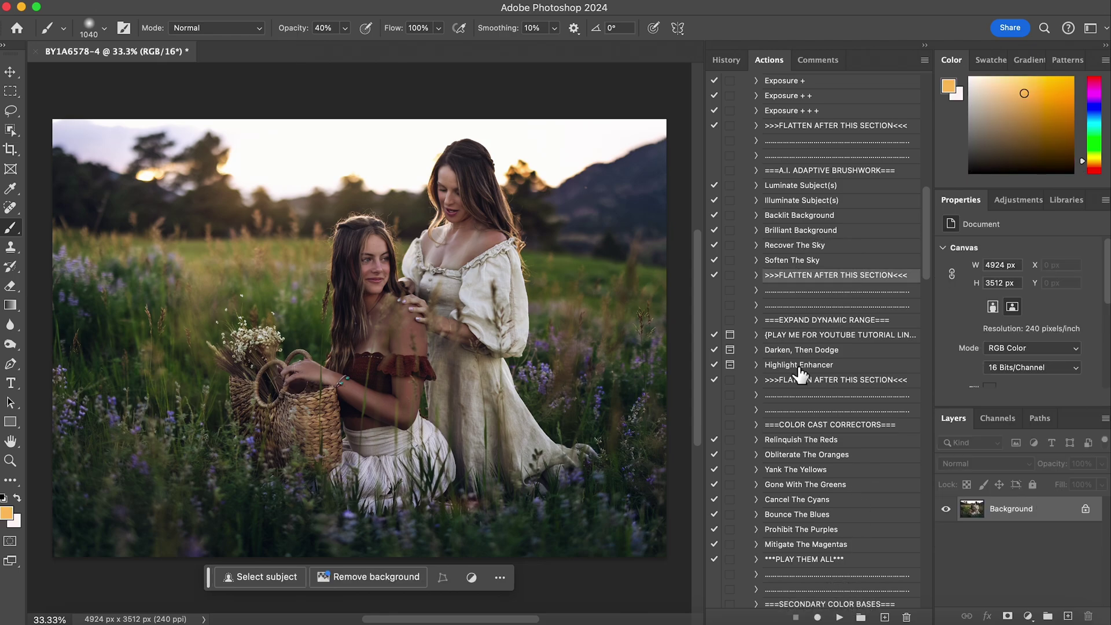
scroll(800, 375, down, 8)
scroll(800, 375, down, 2)
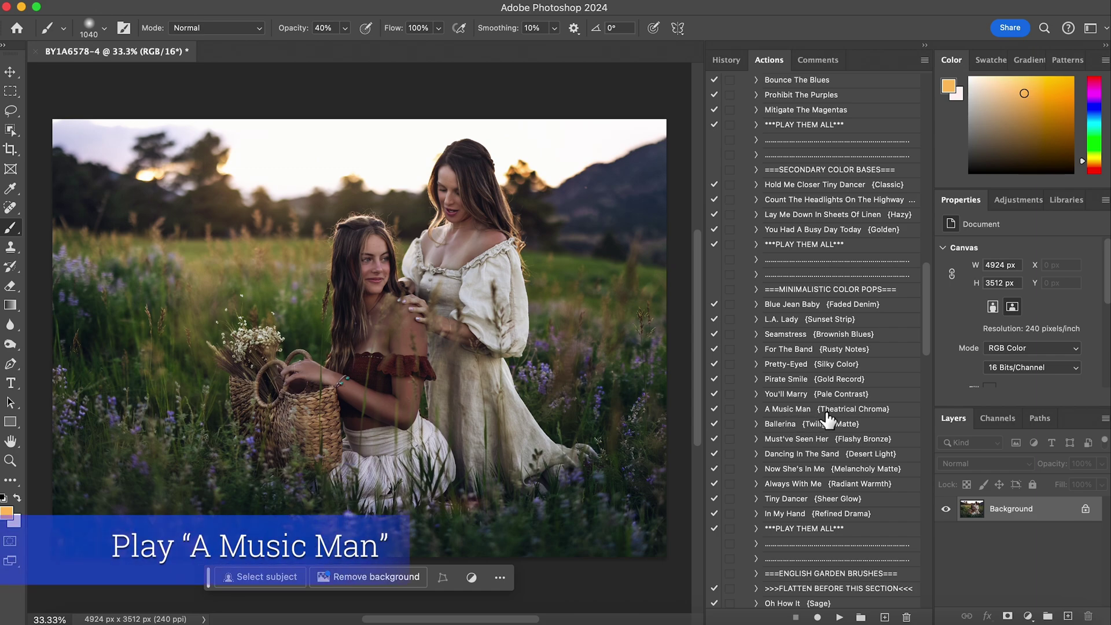
click(824, 411)
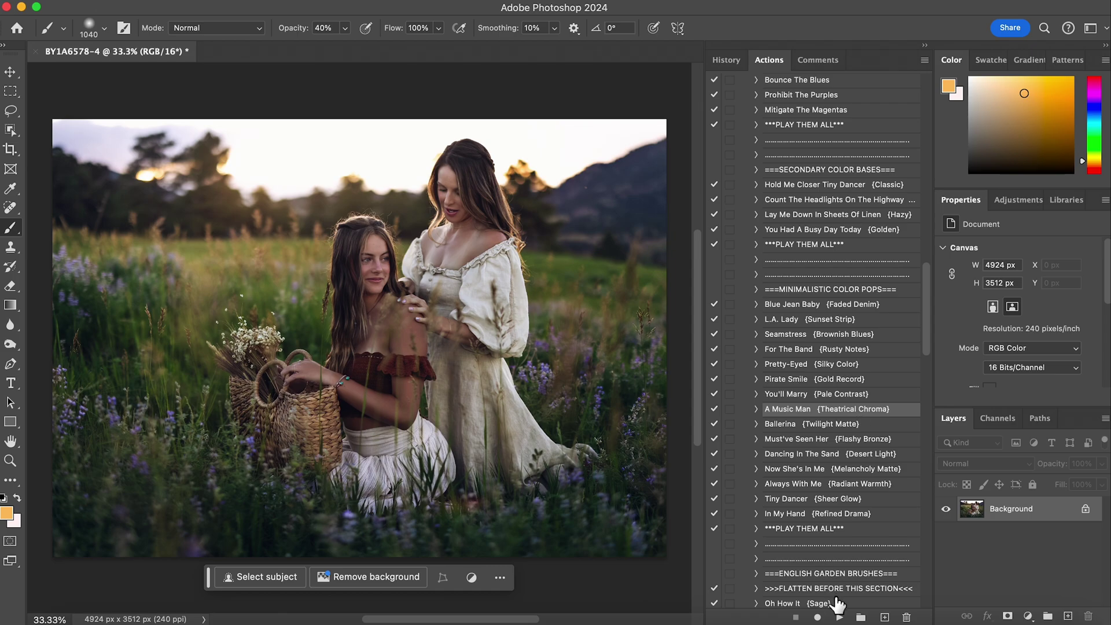
click(839, 617)
click(1102, 463)
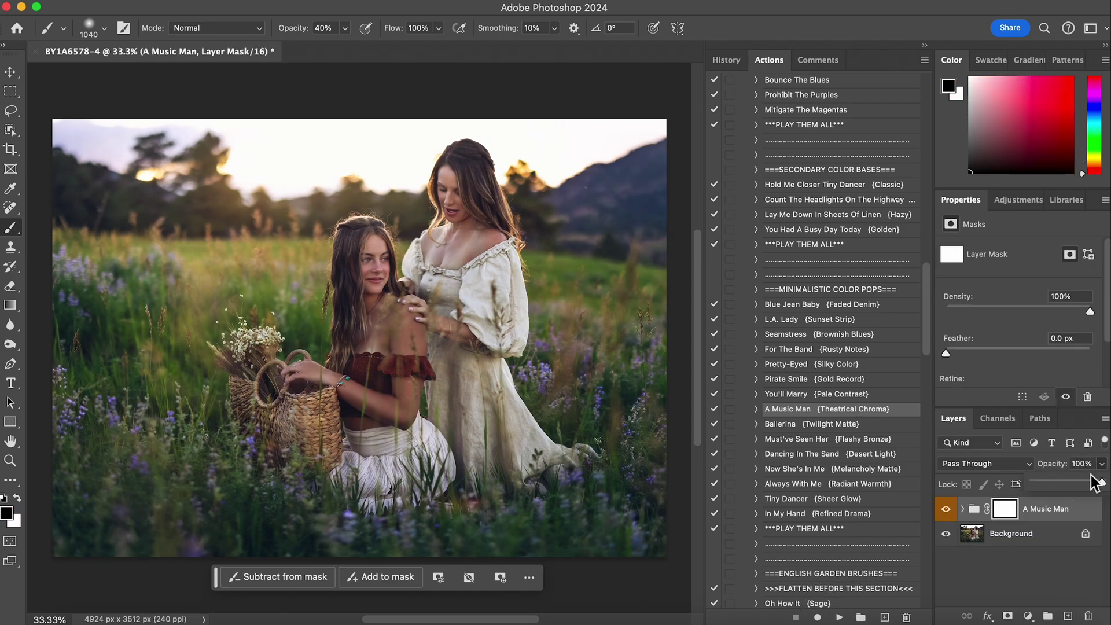
drag(1099, 481, 1080, 482)
Step: Flatten the A Music Man grade into the Background layer
scroll(827, 369, up, 5)
super+double_click(816, 224)
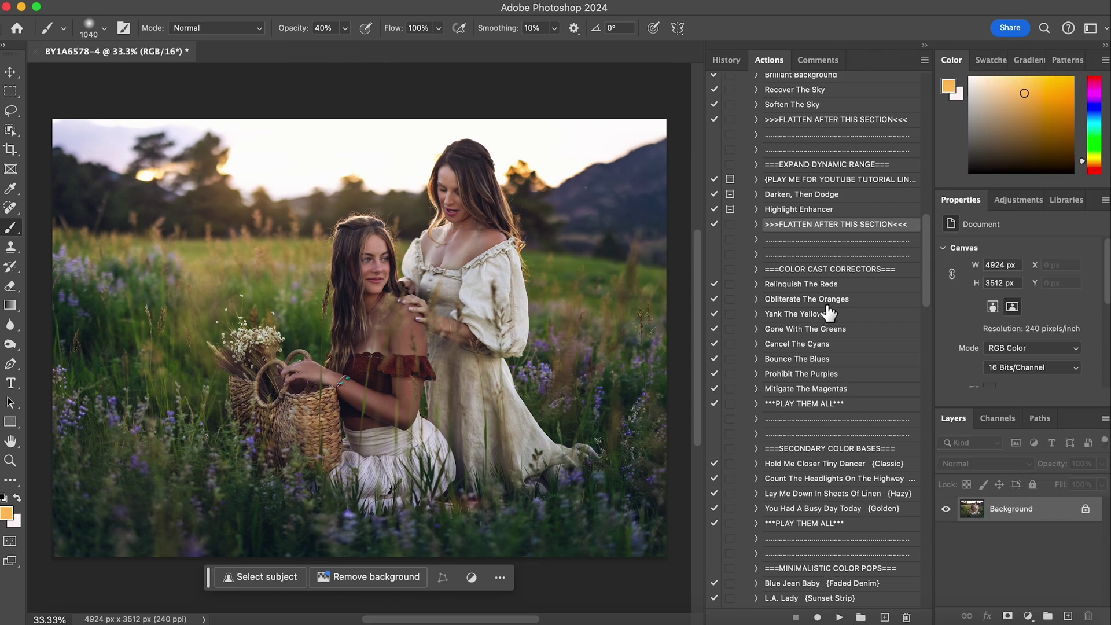
scroll(828, 348, down, 5)
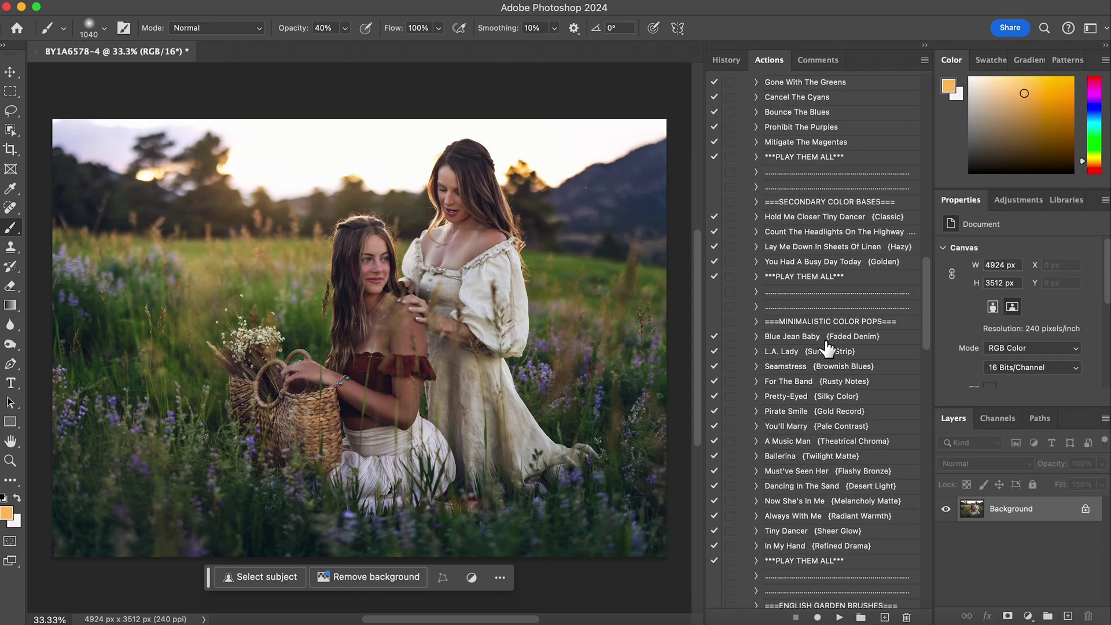
Step: Apply the I'm Still Standing {Gilded Honey} grade and lower its opacity to about 45%
scroll(828, 348, down, 5)
scroll(827, 348, down, 5)
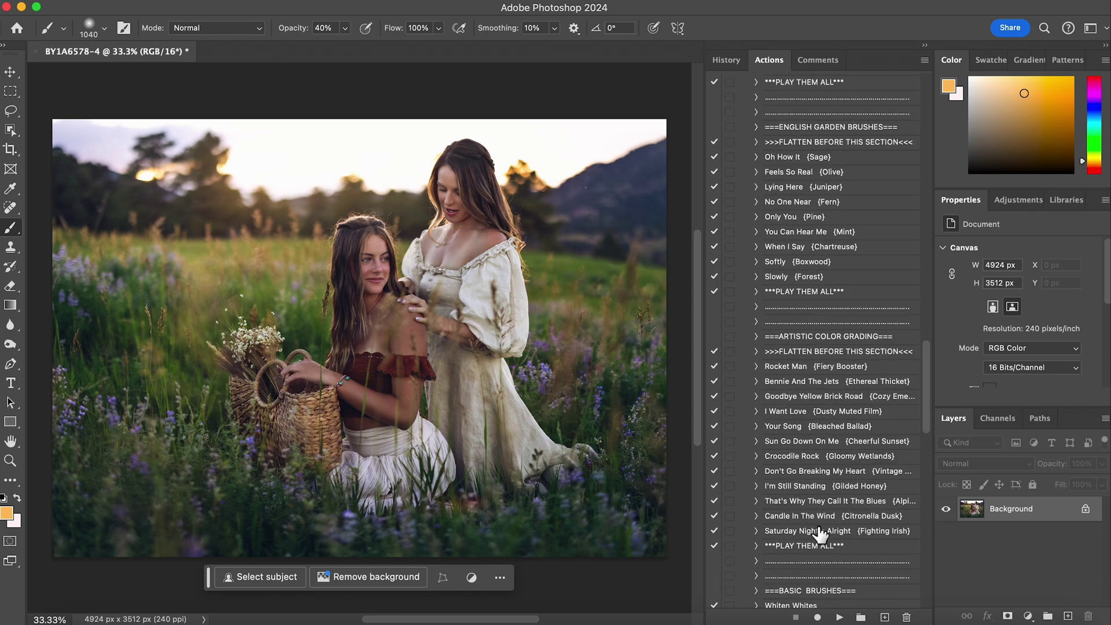
click(838, 485)
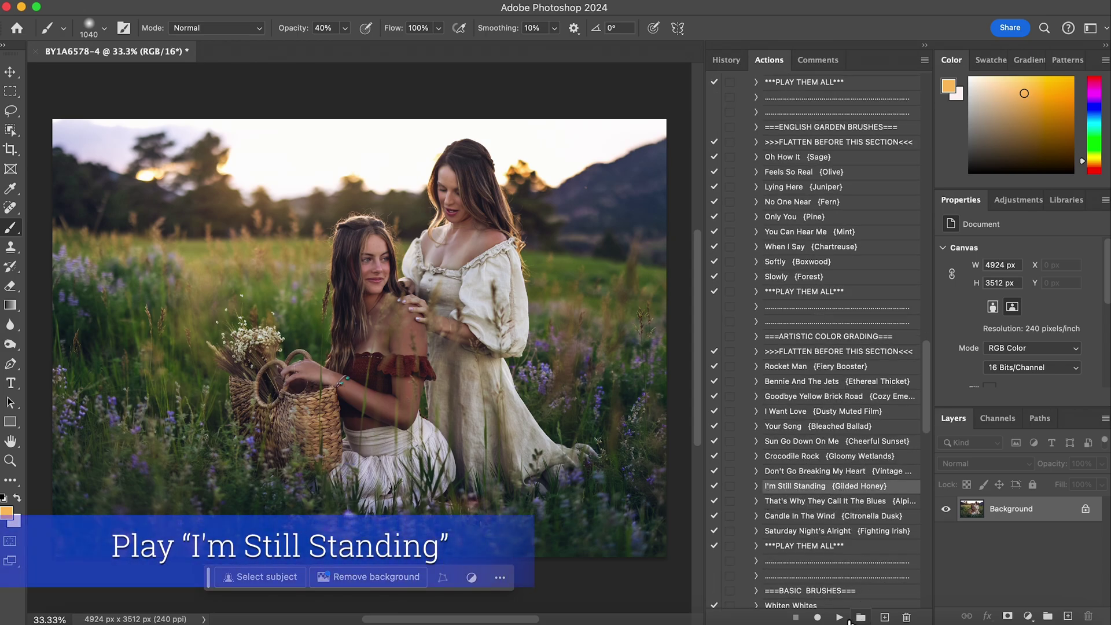
click(839, 617)
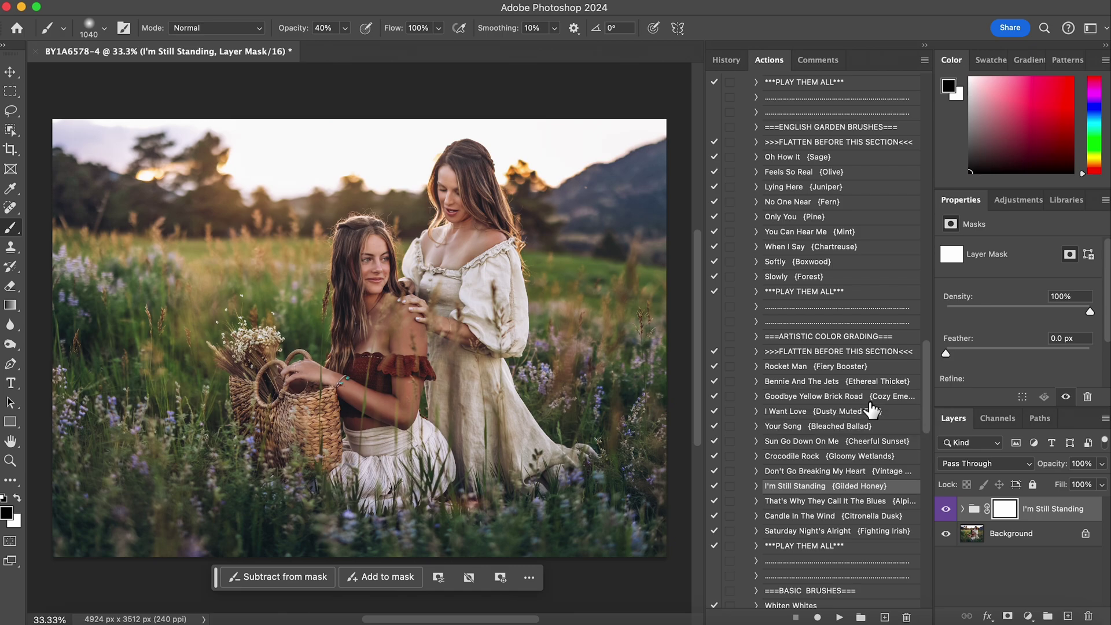
click(1101, 464)
click(1071, 480)
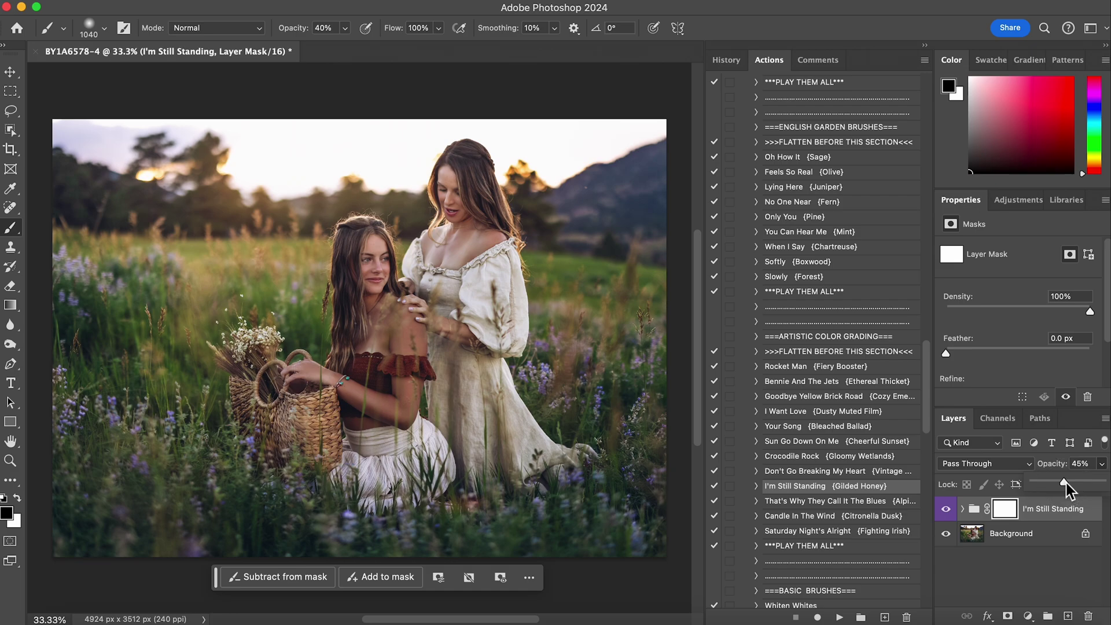
Step: Flatten the I'm Still Standing grade into the Background layer
scroll(843, 390, up, 15)
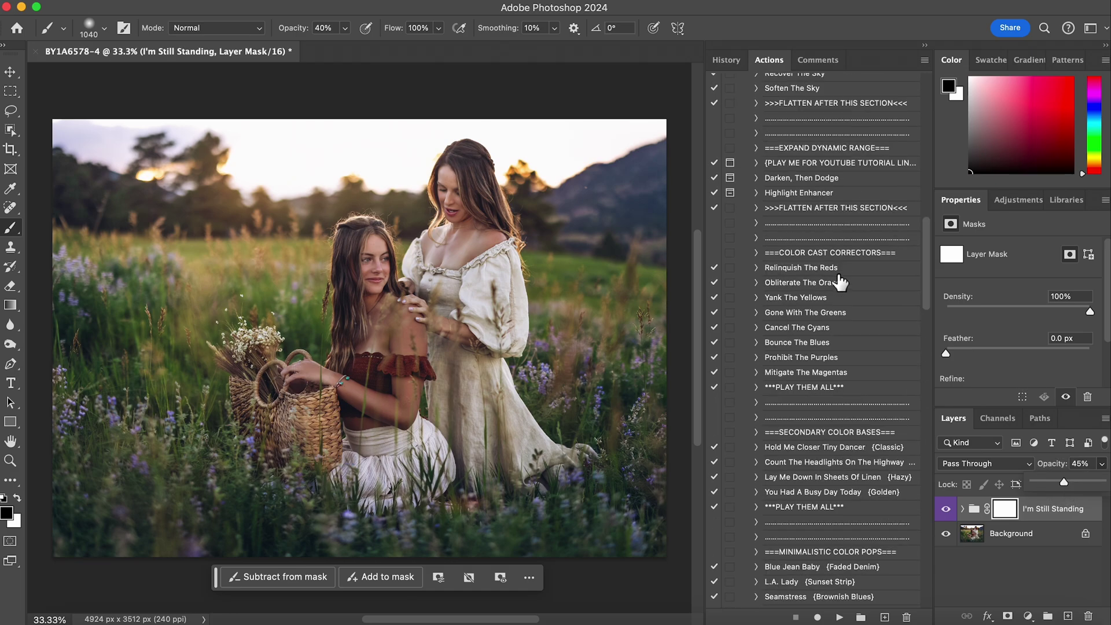
click(828, 208)
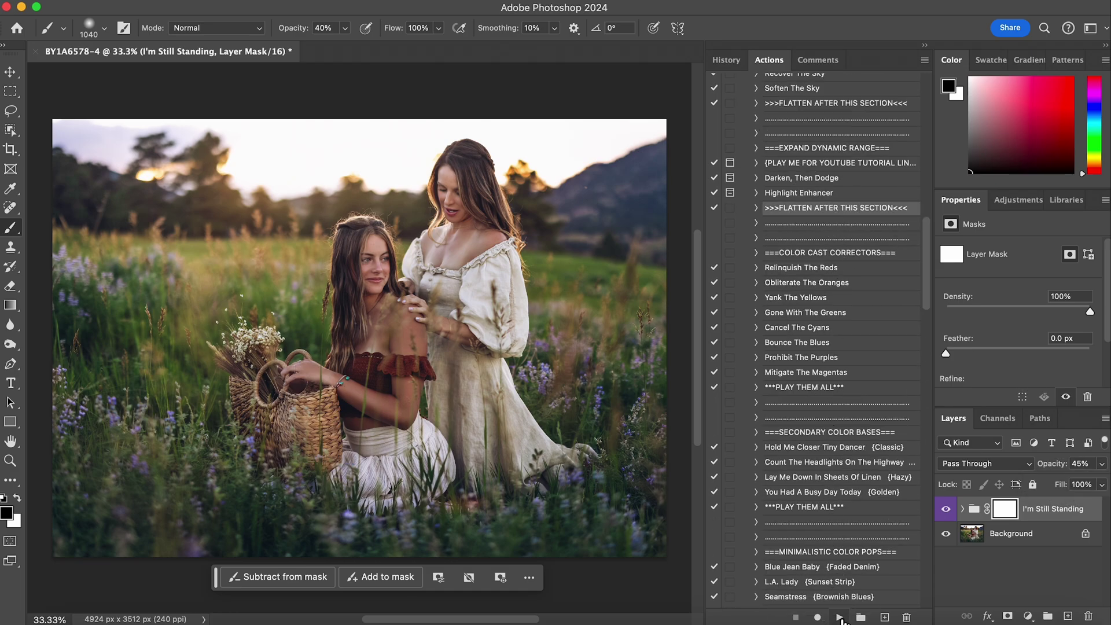
click(839, 617)
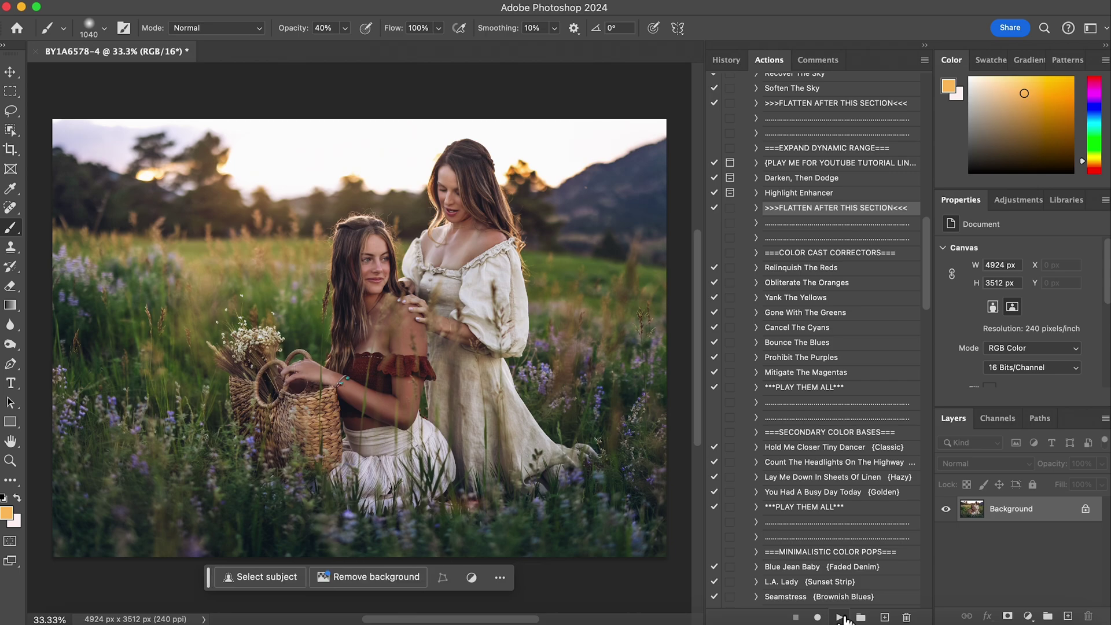
Step: Run the Expressive Color action to create its masked group
scroll(806, 399, down, 5)
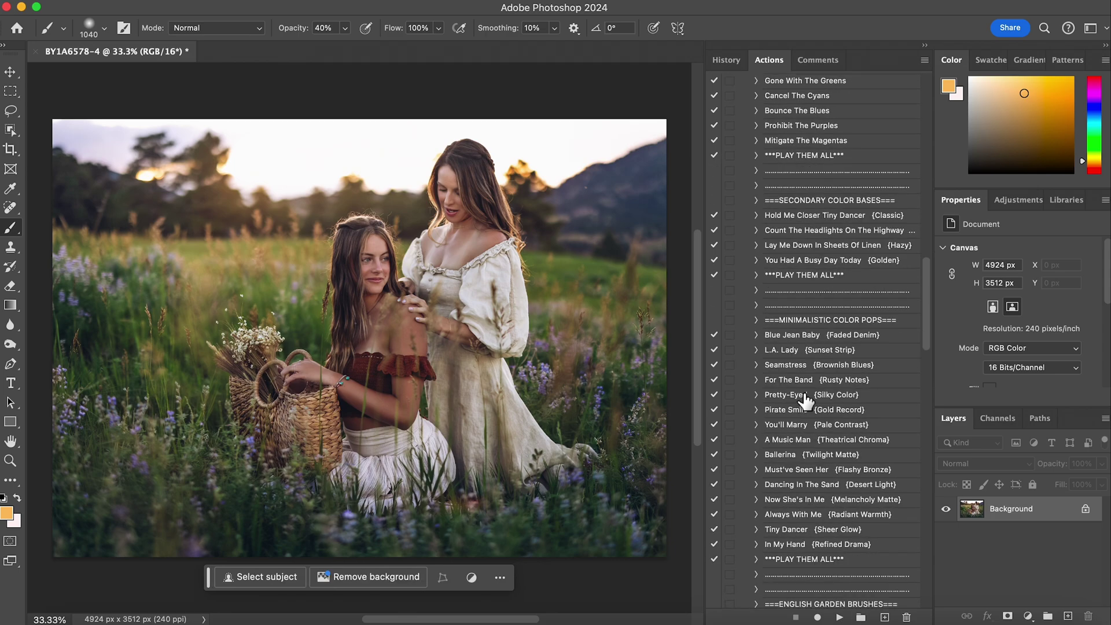
scroll(806, 399, down, 11)
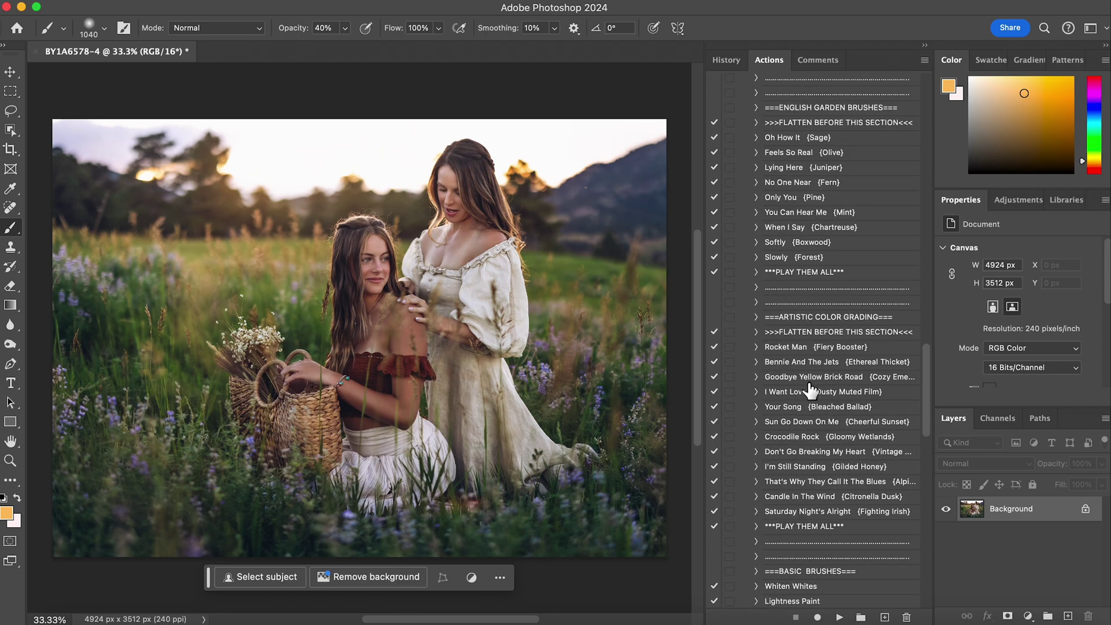
scroll(810, 391, down, 3)
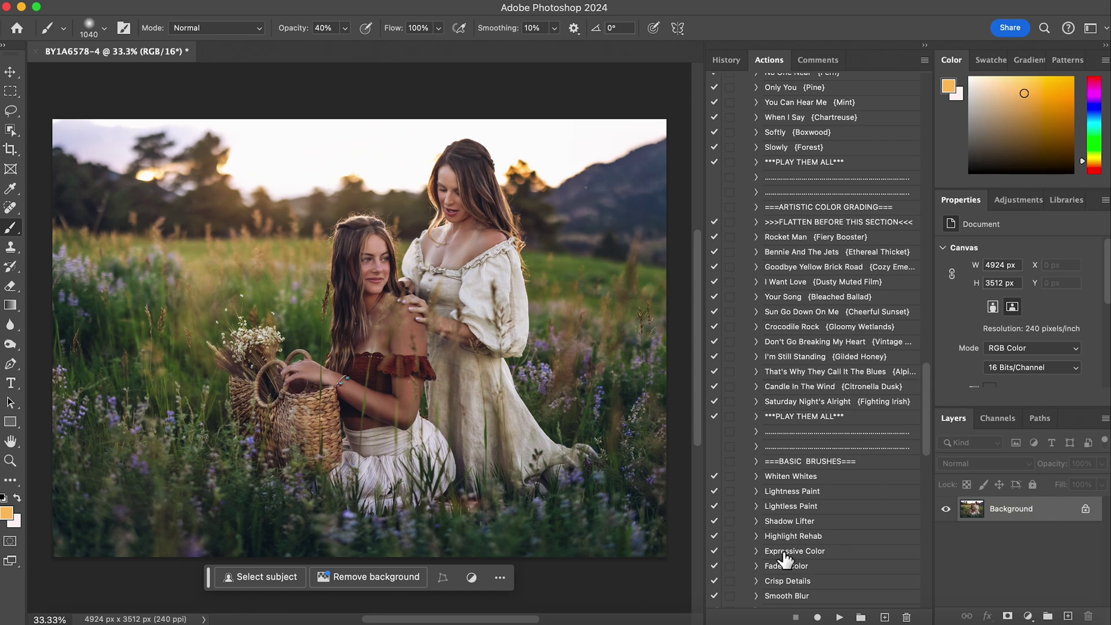
click(807, 552)
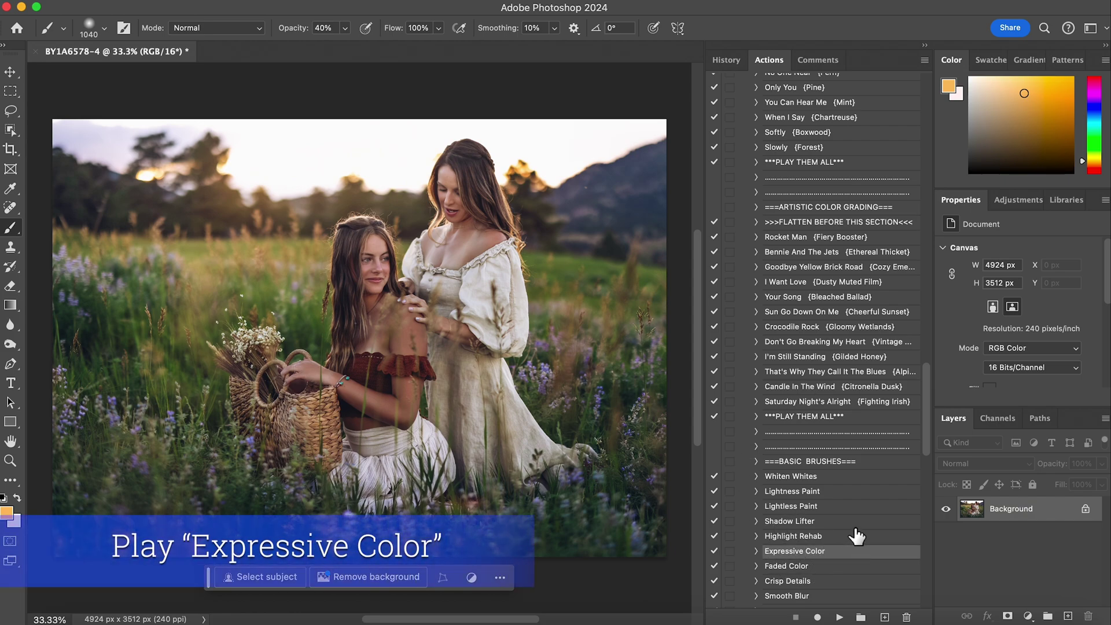
click(839, 616)
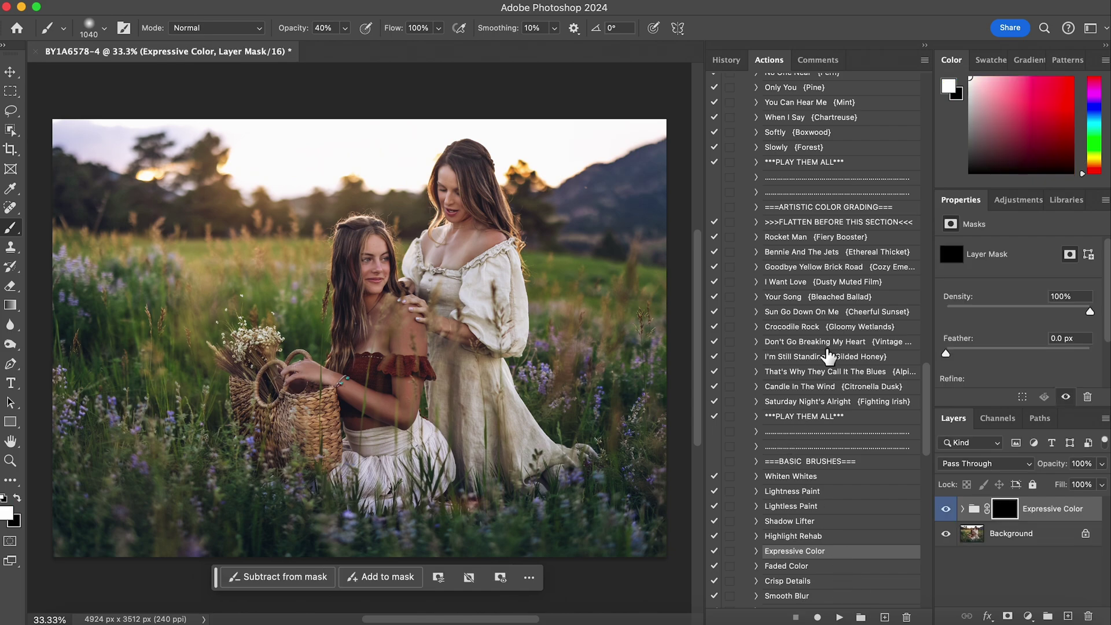
Step: Paint Expressive Color into the left and lower grass with a 130 px brush
click(93, 29)
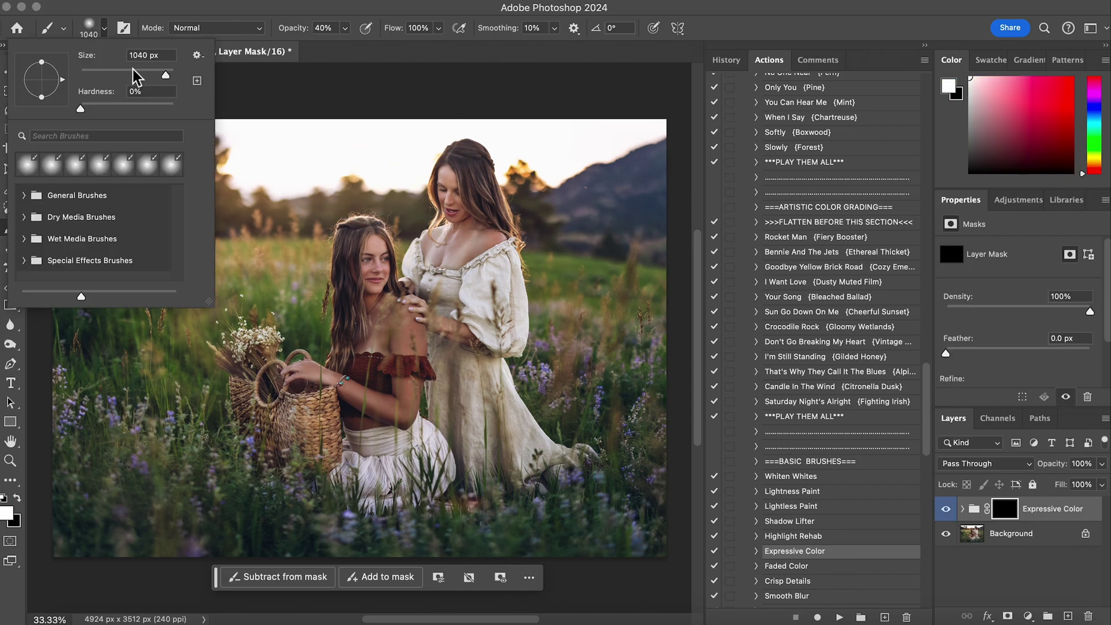
click(134, 75)
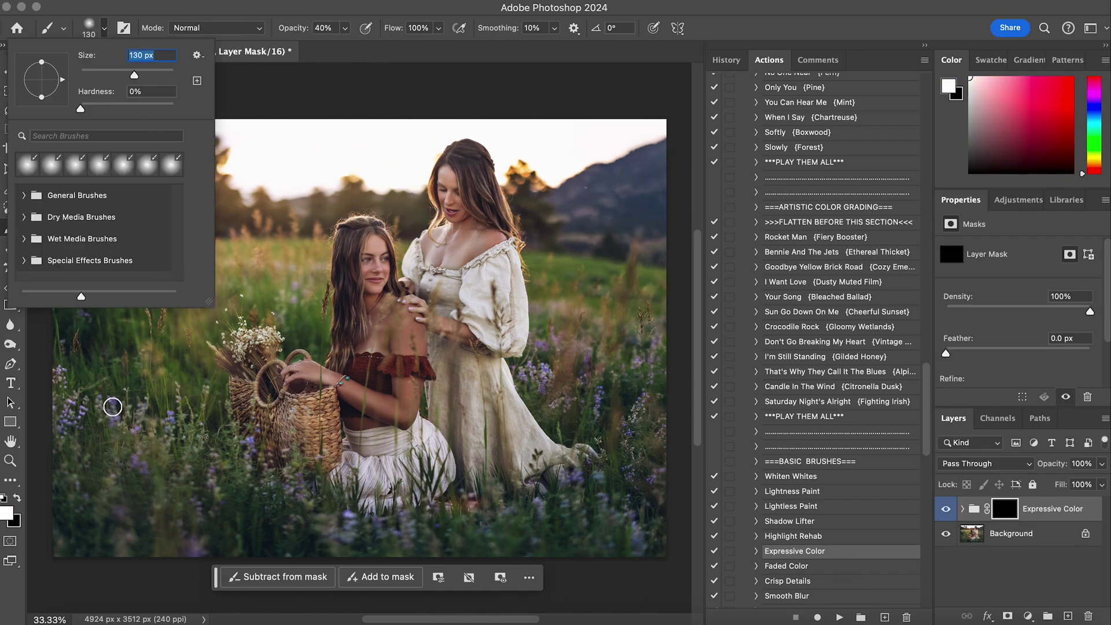
mouse_move(112, 407)
mouse_down()
mouse_move(111, 422)
mouse_move(60, 422)
mouse_move(77, 403)
mouse_up()
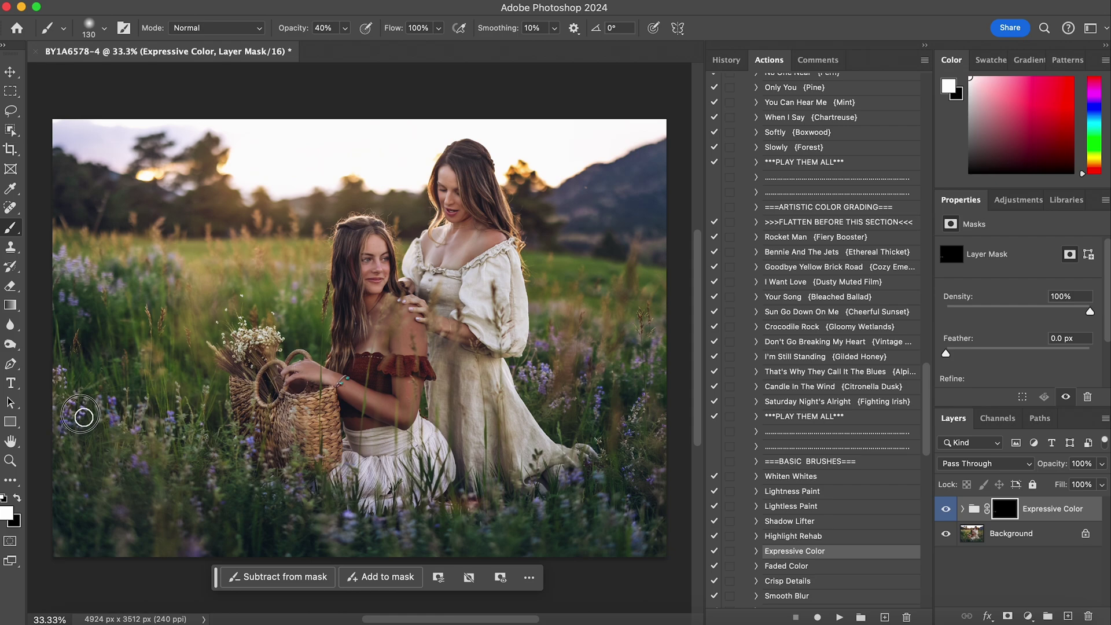
mouse_move(80, 414)
mouse_down()
mouse_move(66, 396)
mouse_move(62, 354)
mouse_move(75, 301)
mouse_move(68, 268)
mouse_move(116, 287)
mouse_move(54, 256)
mouse_move(119, 292)
mouse_up()
mouse_move(160, 255)
mouse_down()
mouse_move(210, 449)
mouse_move(256, 445)
mouse_up()
mouse_move(350, 515)
mouse_down()
mouse_move(414, 551)
mouse_move(580, 486)
mouse_move(568, 382)
mouse_move(528, 372)
mouse_move(611, 393)
mouse_move(654, 384)
mouse_move(660, 484)
mouse_move(632, 541)
mouse_move(571, 524)
mouse_up()
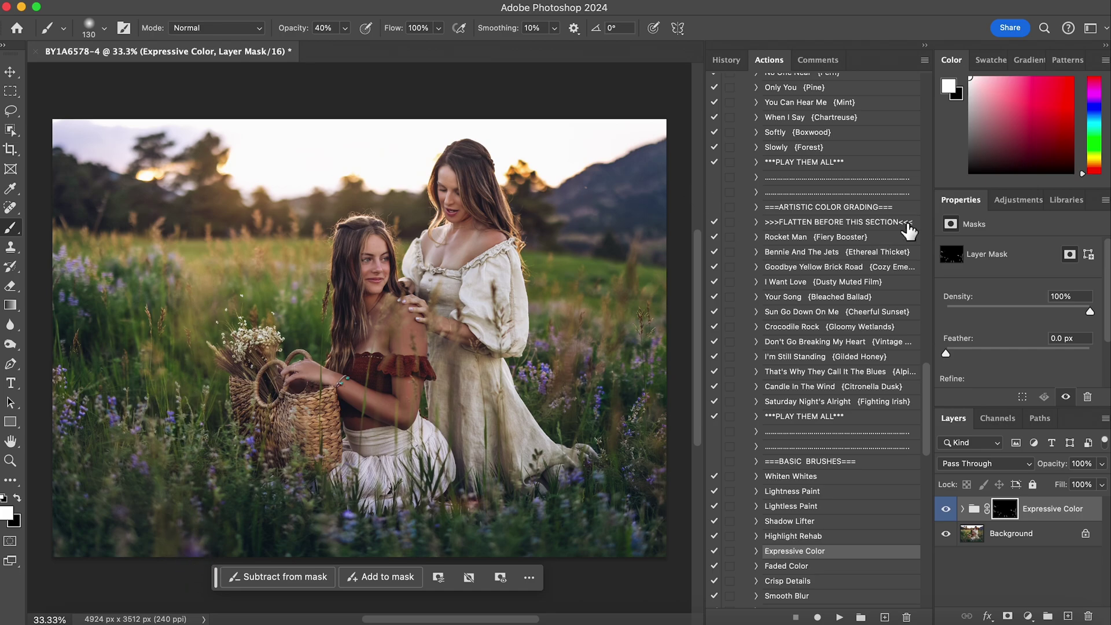
Step: Flatten the painted Expressive Color layer into the Background
scroll(806, 174, up, 20)
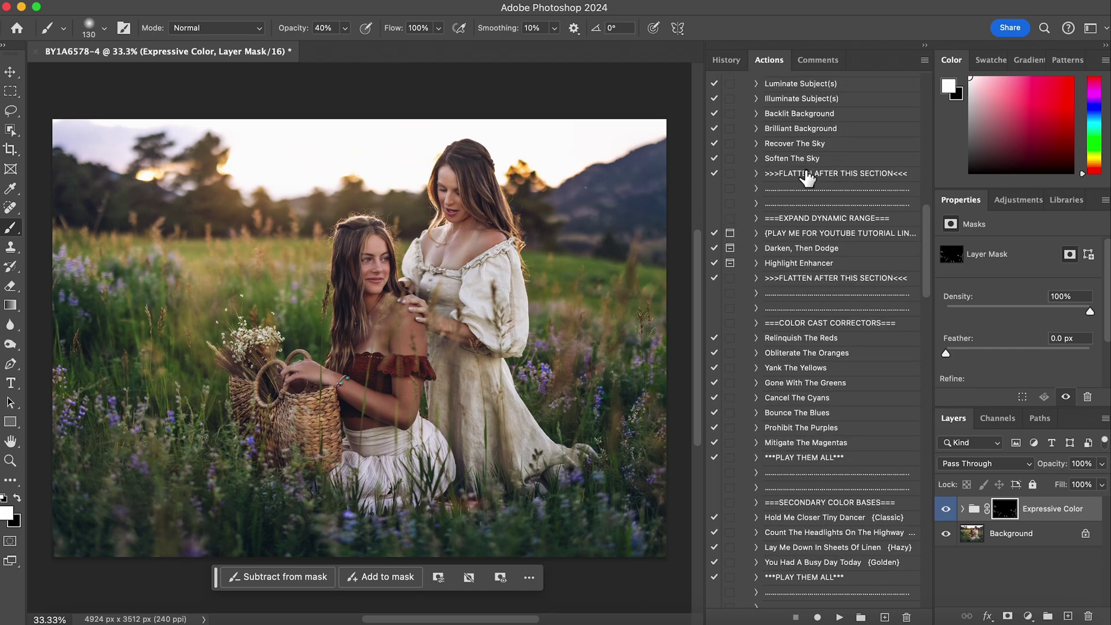
click(815, 177)
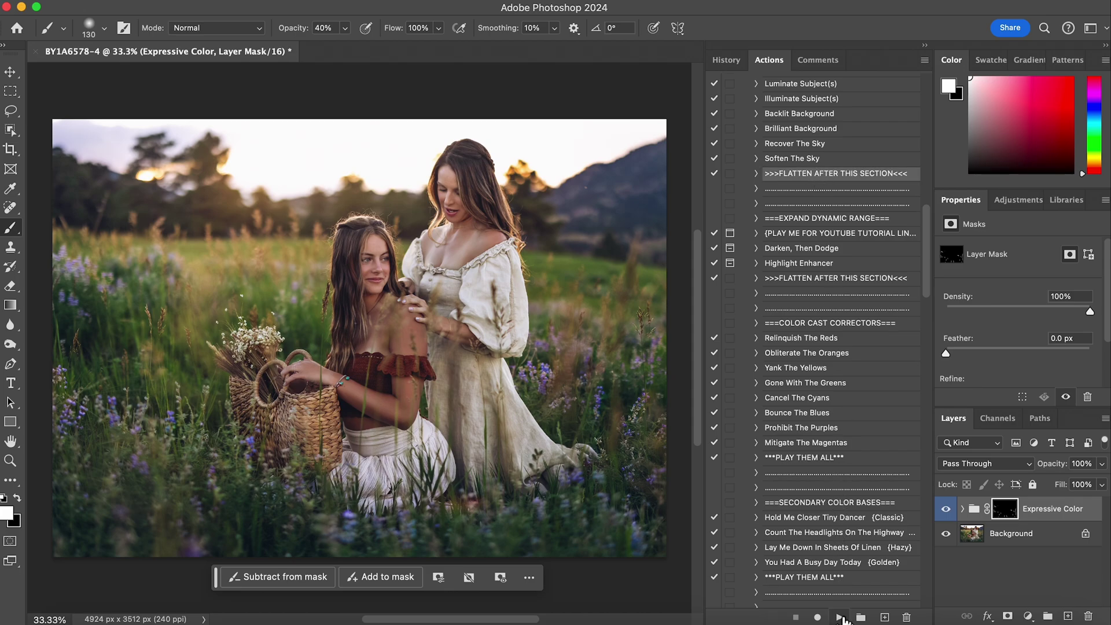
click(840, 617)
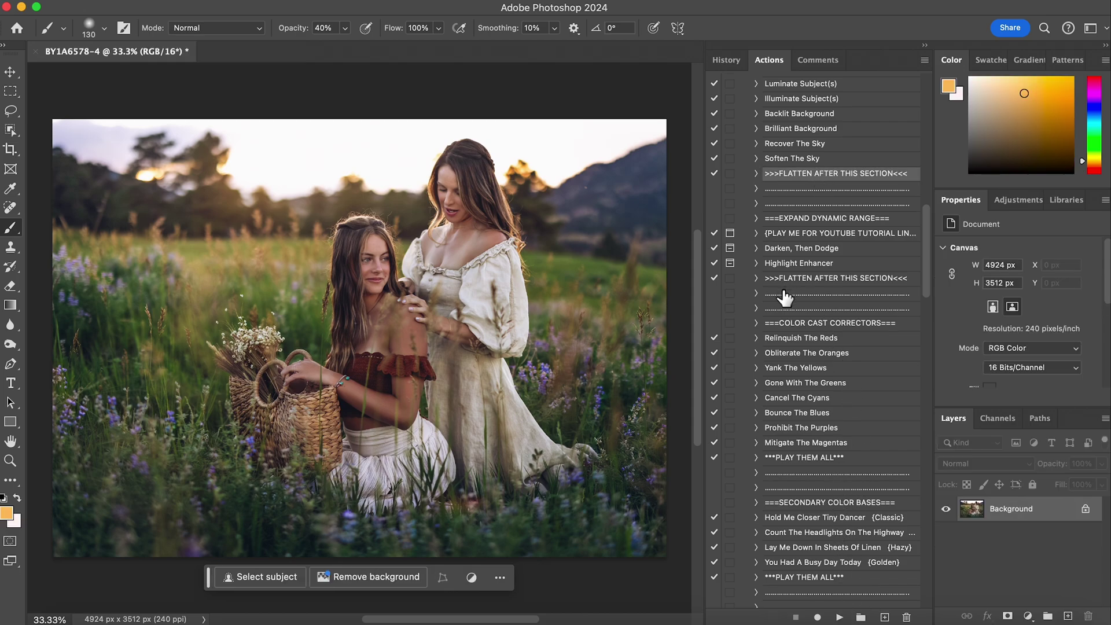
Step: Apply the Combo Pop levels adjustment and keep it visible
scroll(775, 333, down, 15)
scroll(779, 344, down, 15)
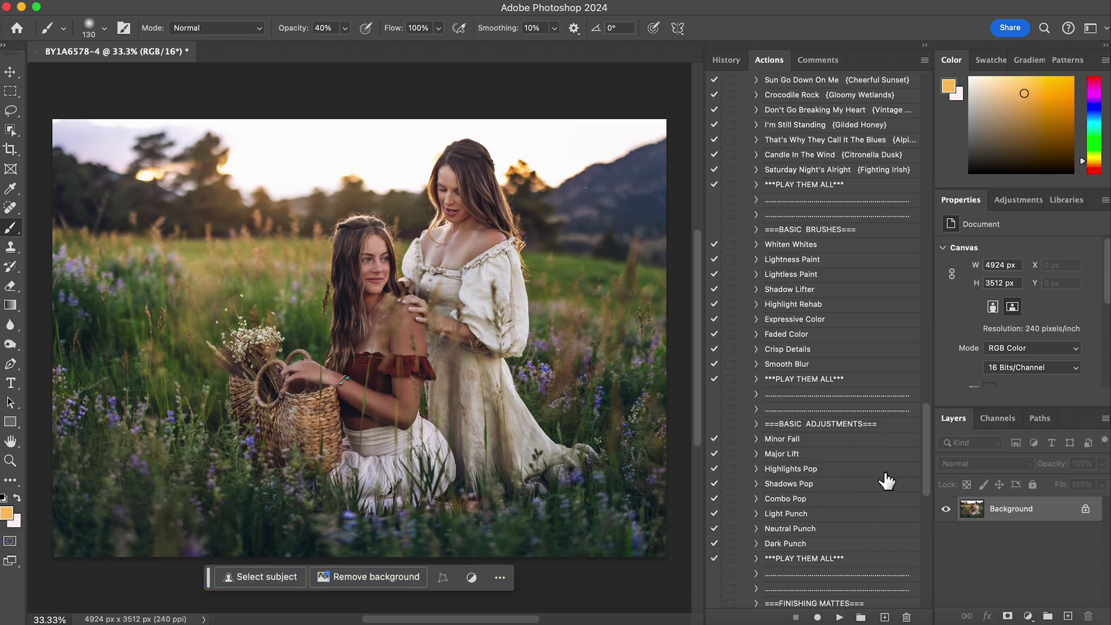
click(817, 501)
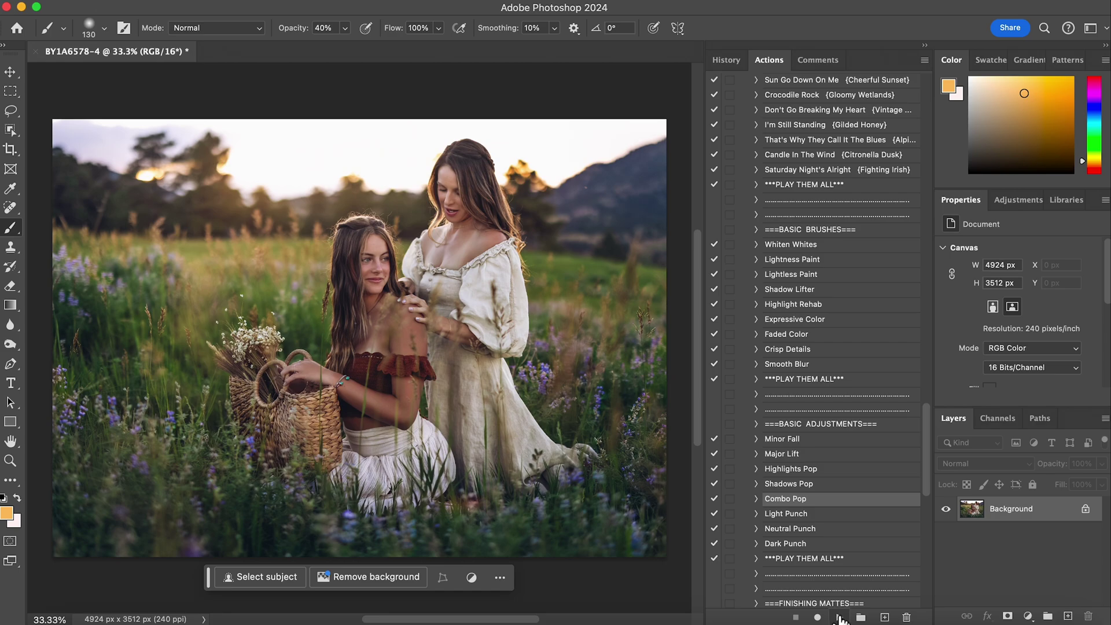
click(839, 617)
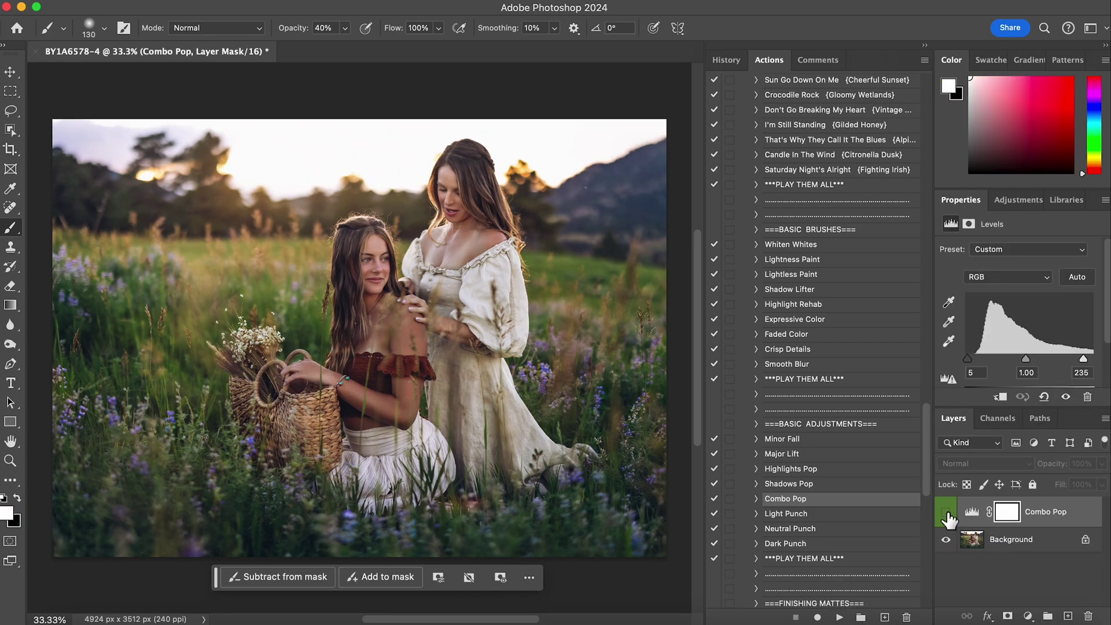
click(946, 512)
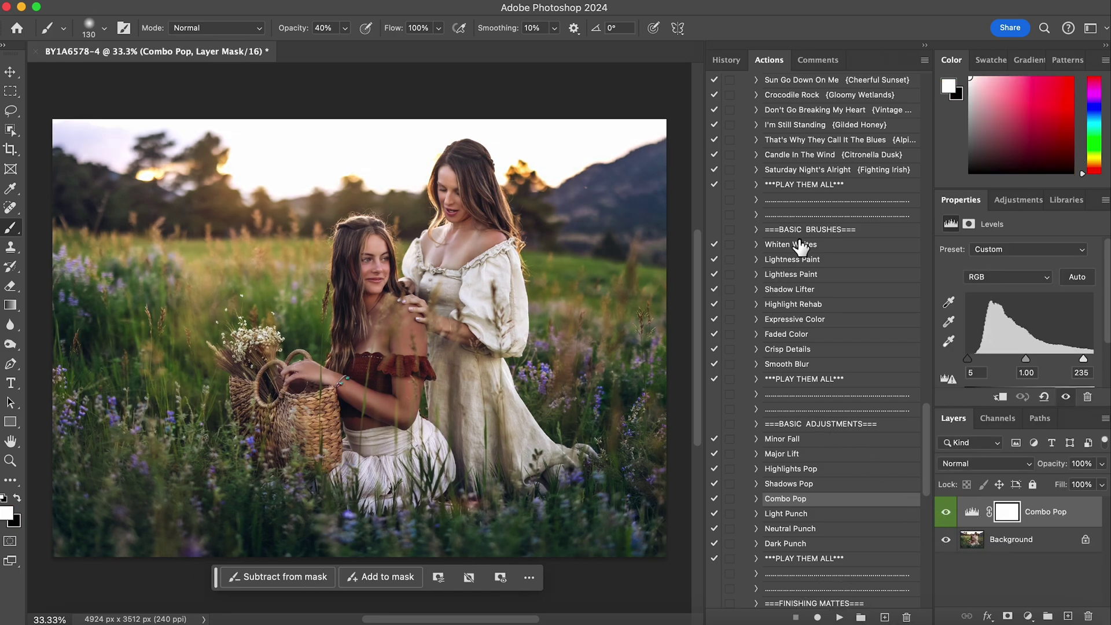
Step: Flatten Combo Pop into the Background and select the Soft Feather Boa {Satiny Clean} action
scroll(801, 240, up, 10)
scroll(801, 238, up, 10)
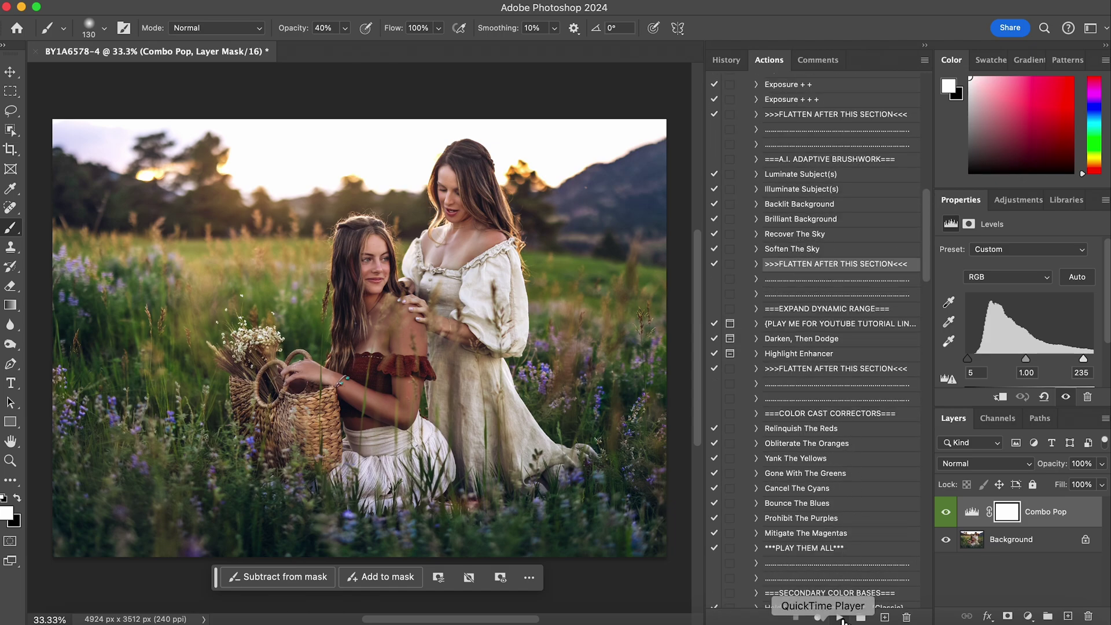
click(839, 617)
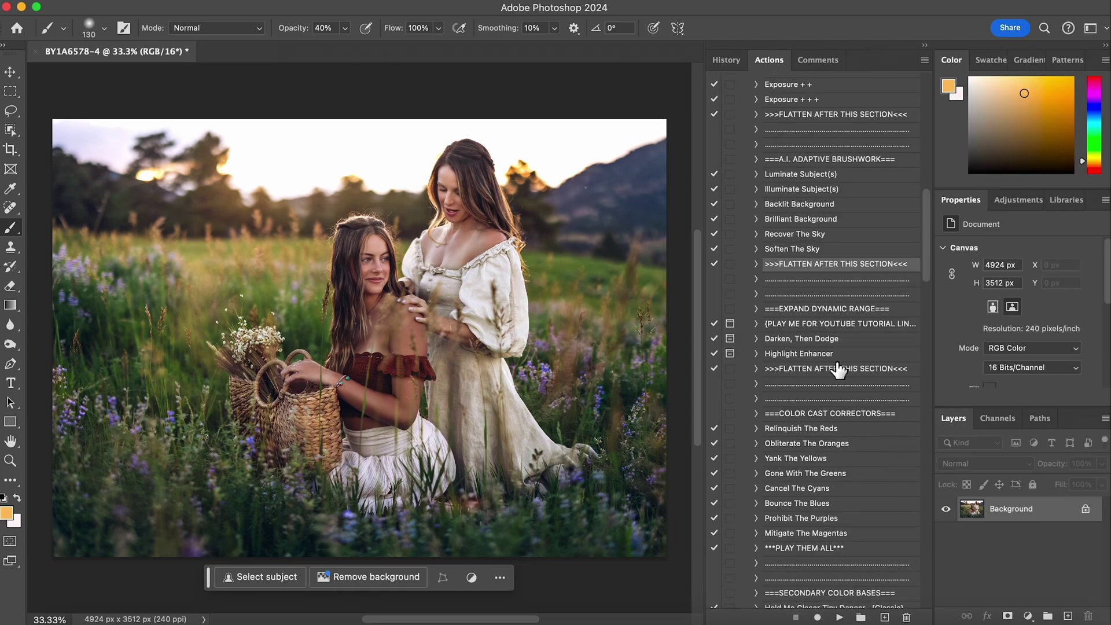
scroll(812, 405, down, 15)
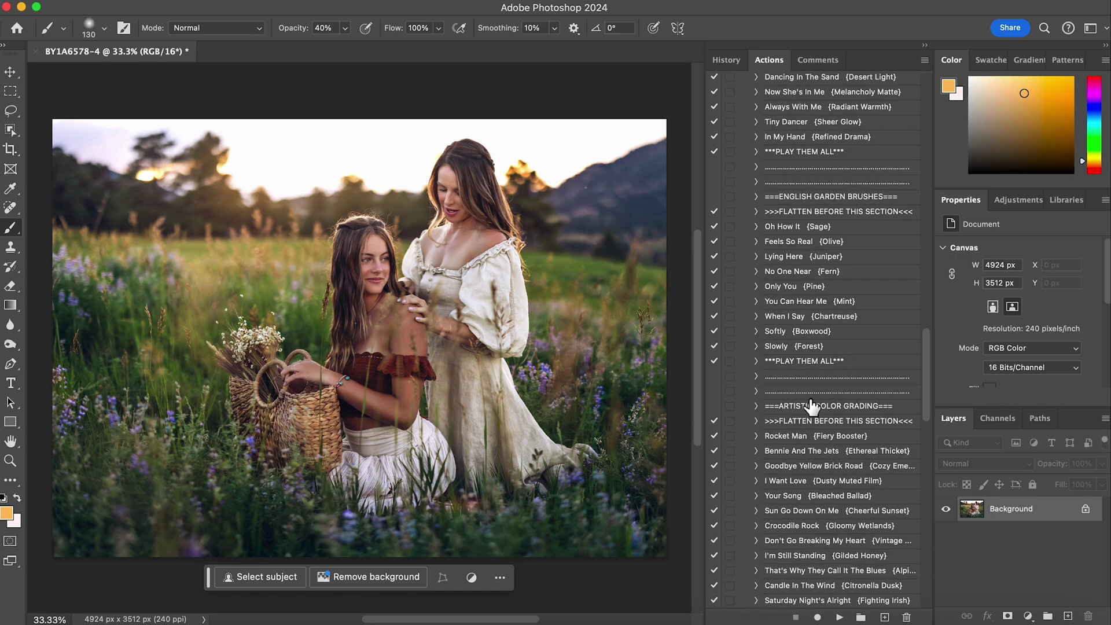
scroll(812, 408, down, 10)
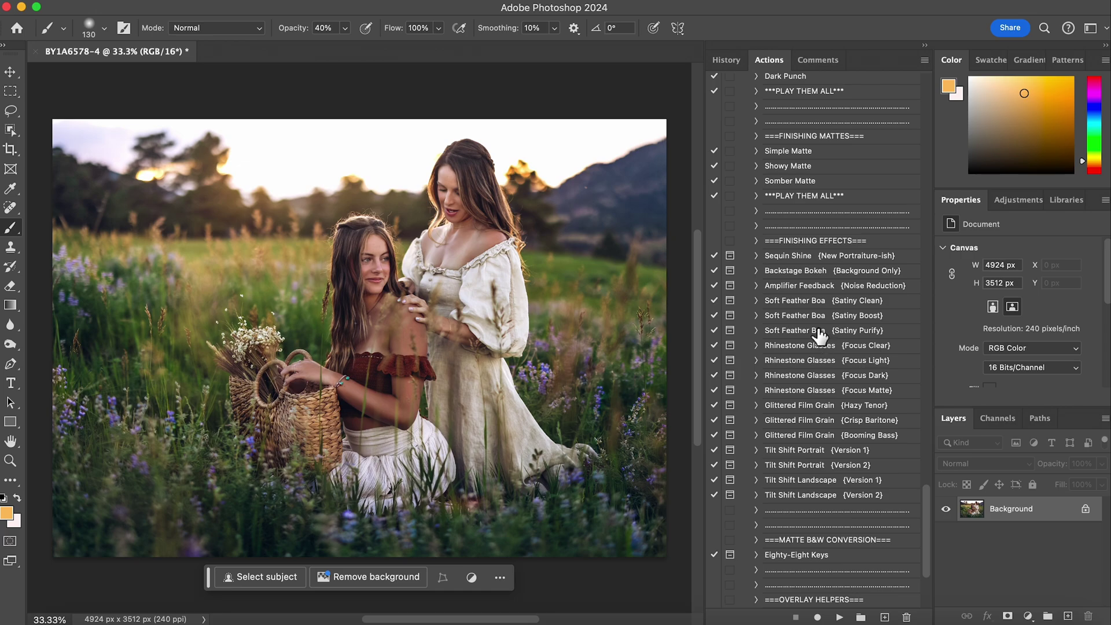
click(834, 303)
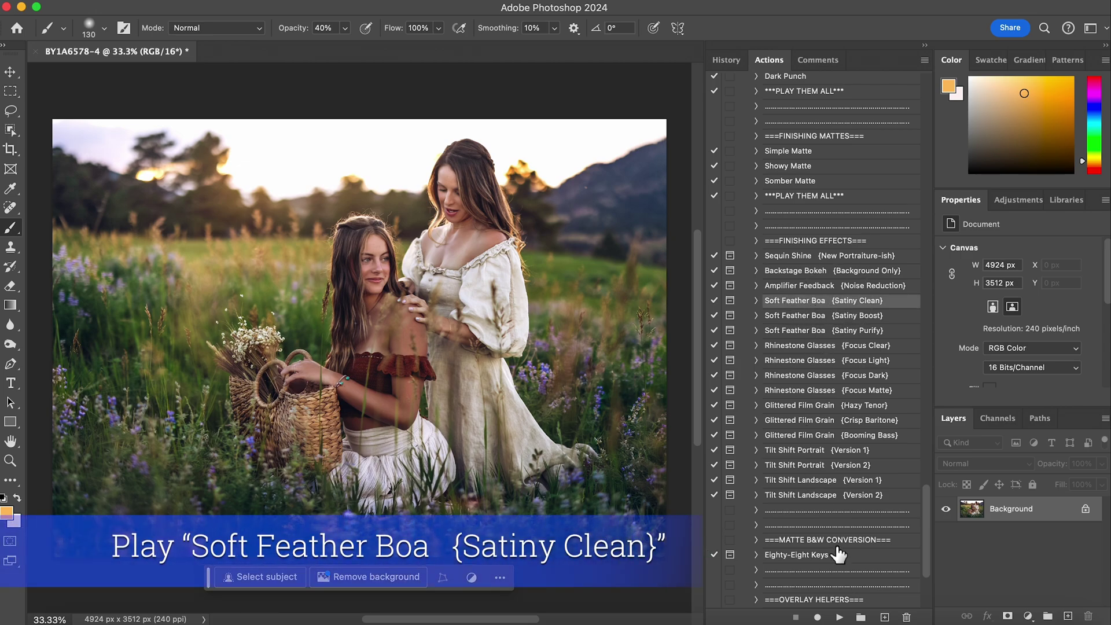
Step: Play Soft Feather Boa {Satiny Clean}, accept the flatten warning, and compare the glow on and off
click(838, 617)
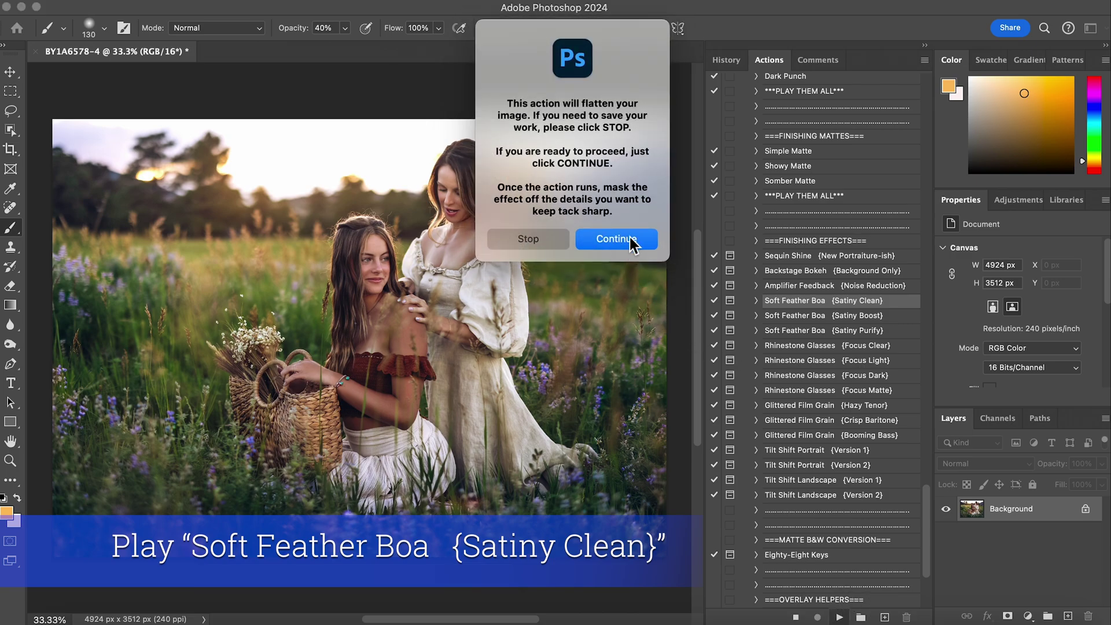
click(632, 240)
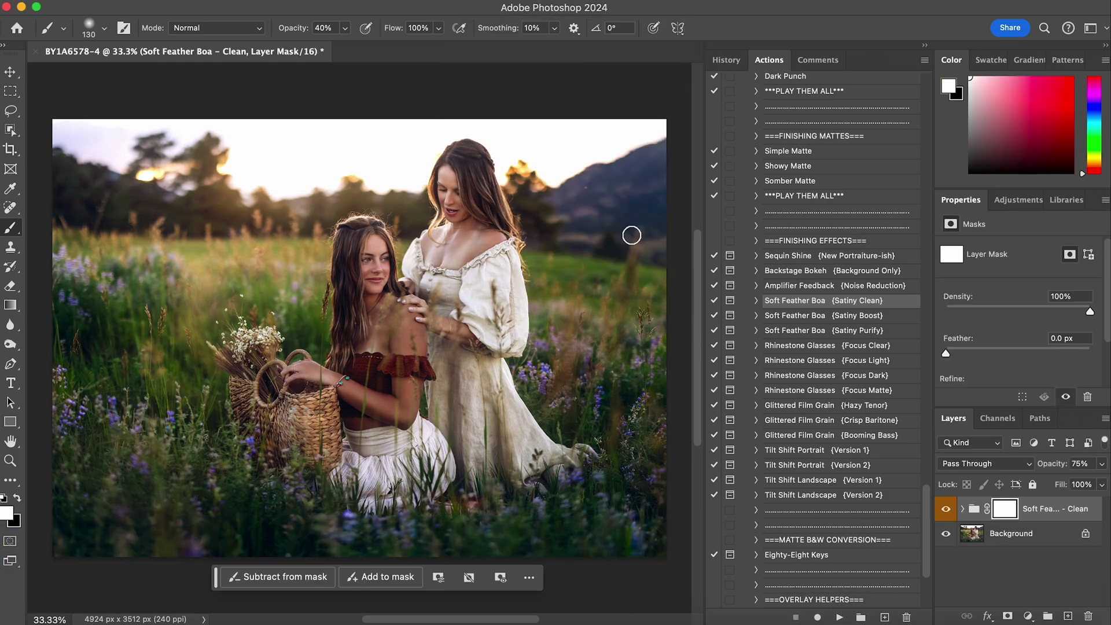
click(947, 511)
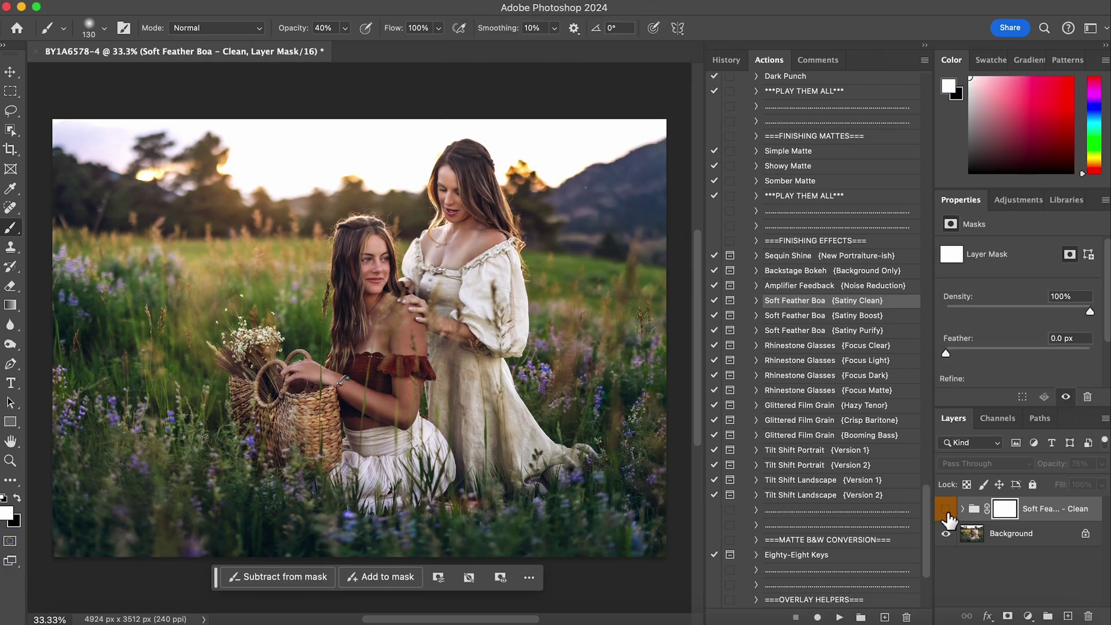
click(947, 510)
click(946, 511)
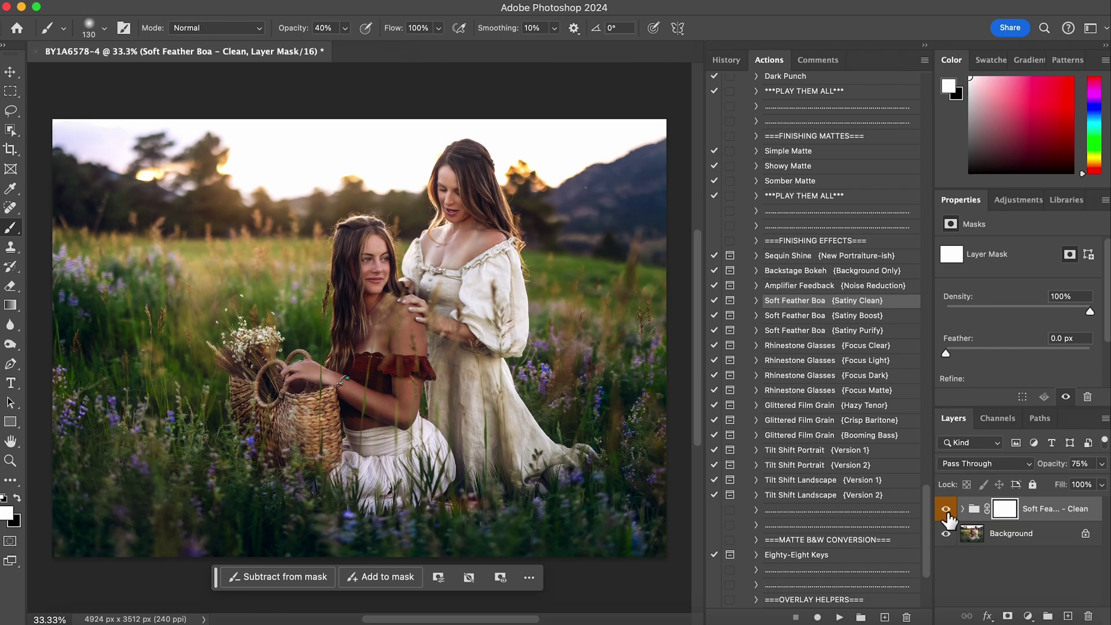
Step: Mask the glow off part of the women with a 1040 px brush at 74% opacity
click(89, 27)
drag(164, 75, 167, 76)
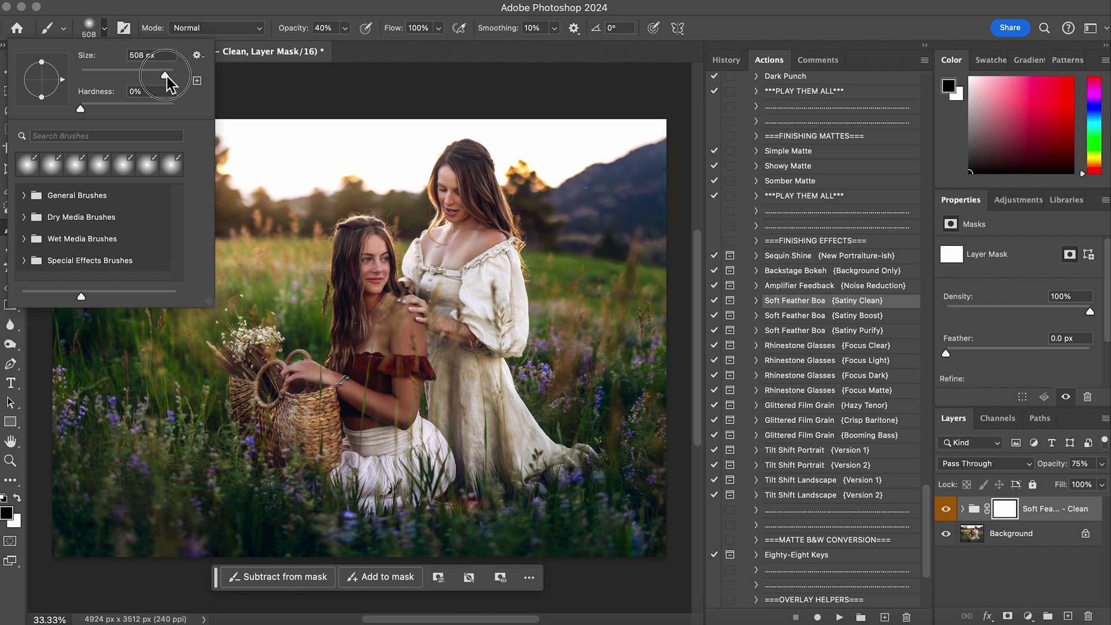
drag(347, 30, 369, 47)
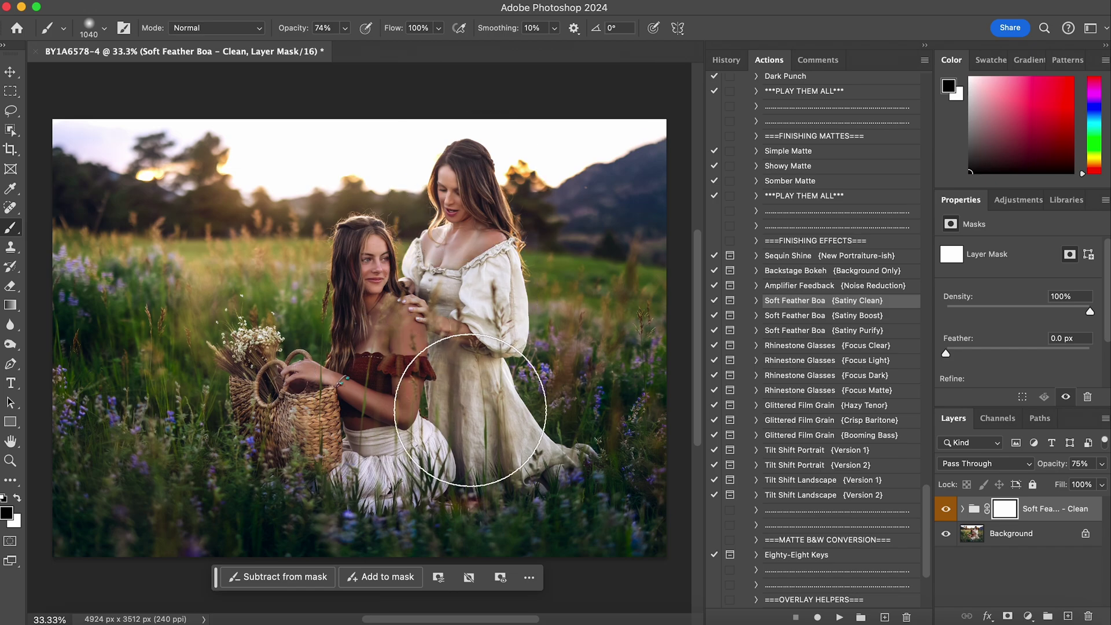
mouse_move(471, 434)
mouse_down()
mouse_move(420, 278)
mouse_move(418, 287)
mouse_up()
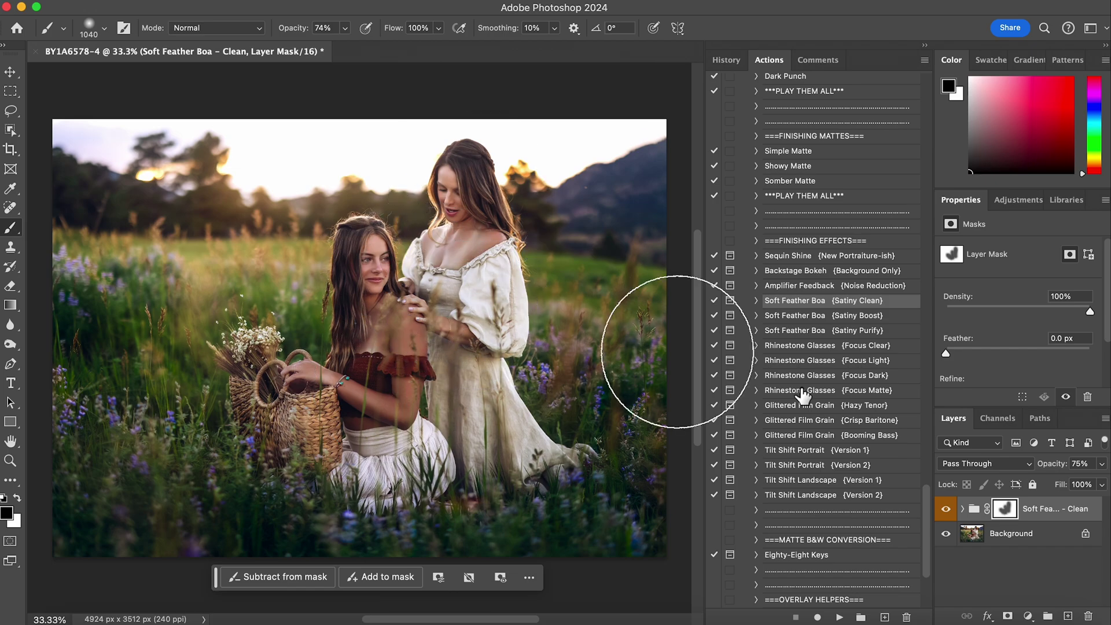
Step: Select the >>>FLATTEN AFTER THIS SECTION<<< action in the Actions panel
scroll(822, 272, up, 10)
scroll(821, 272, up, 10)
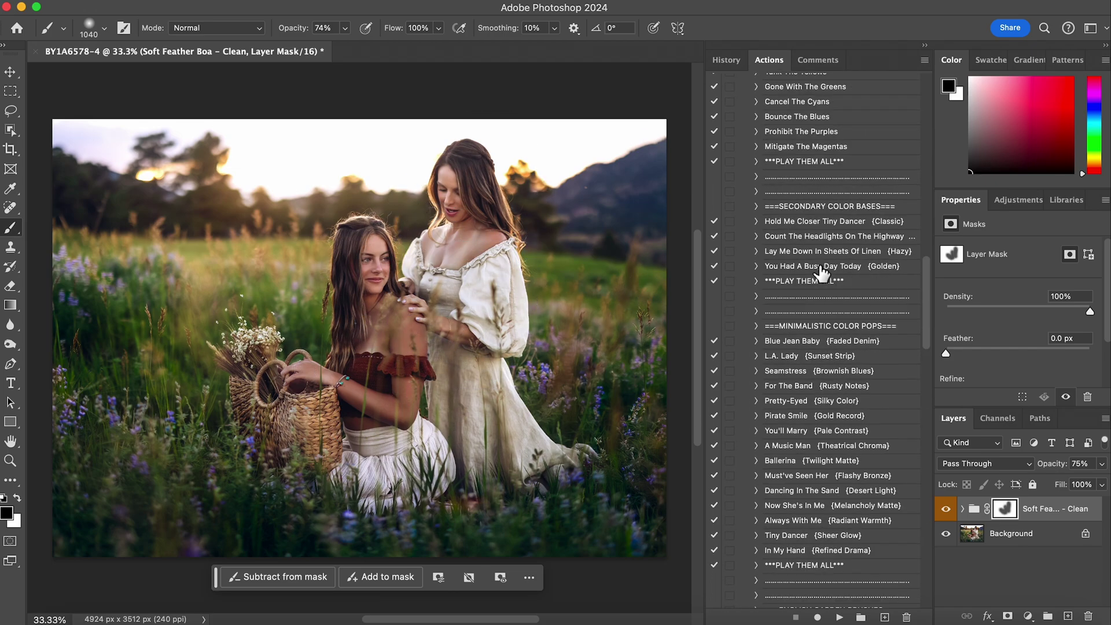
scroll(813, 255, up, 10)
click(816, 242)
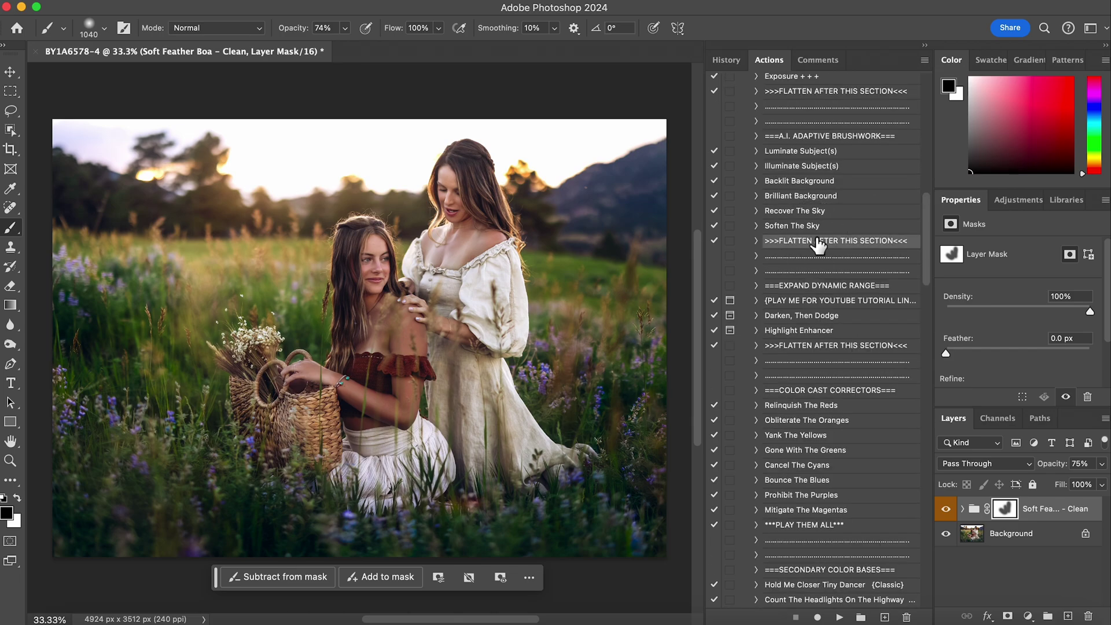
Step: Flatten the Soft Feather Boa group into the Background and scroll to the English Garden Brushes set
click(838, 618)
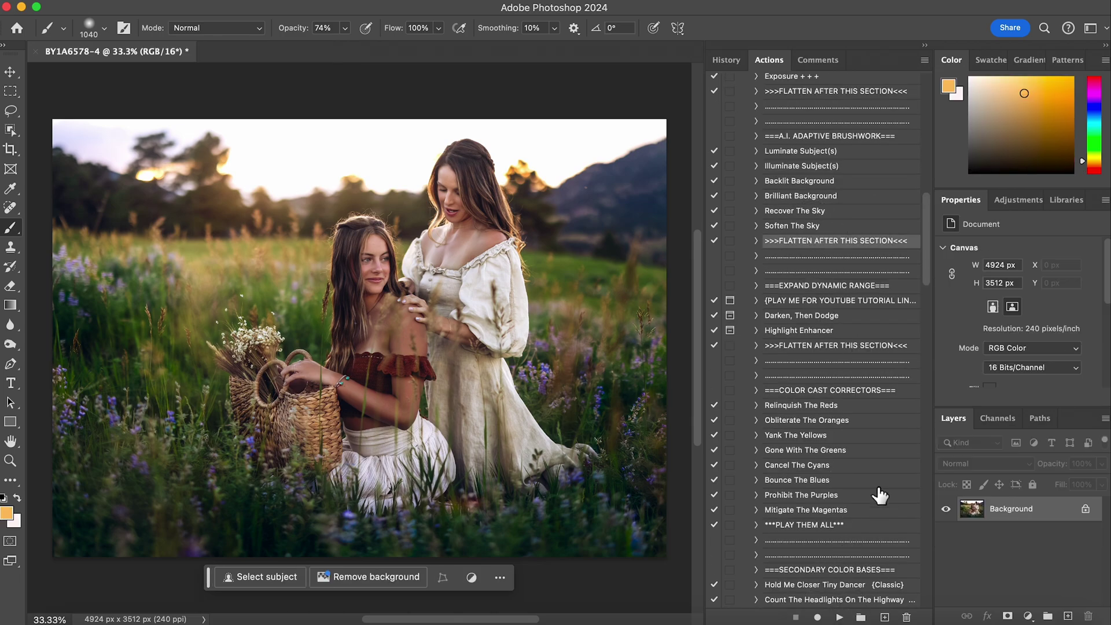
scroll(788, 431, down, 10)
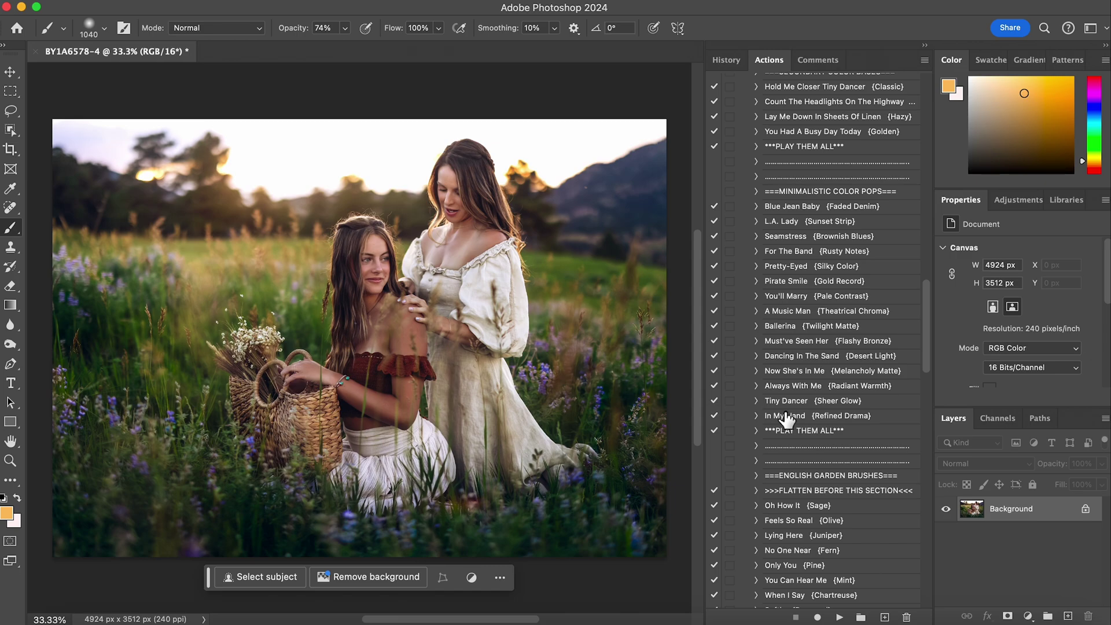
scroll(786, 416, down, 3)
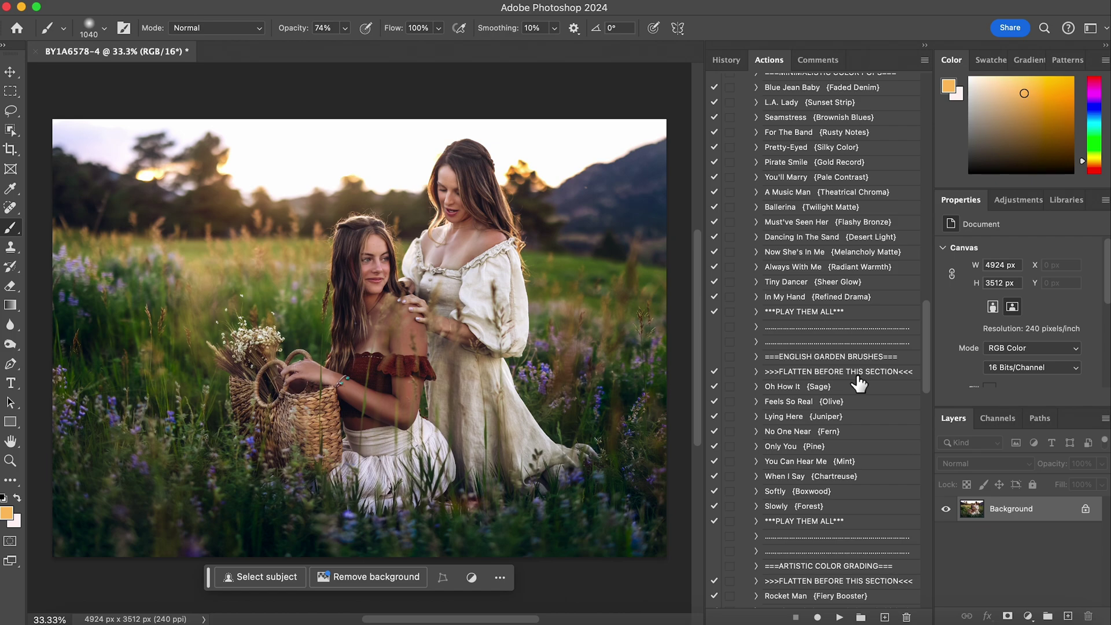
Step: Play Lying Here {Juniper} and paint it into the left-hand grass at 100% brush opacity
click(838, 418)
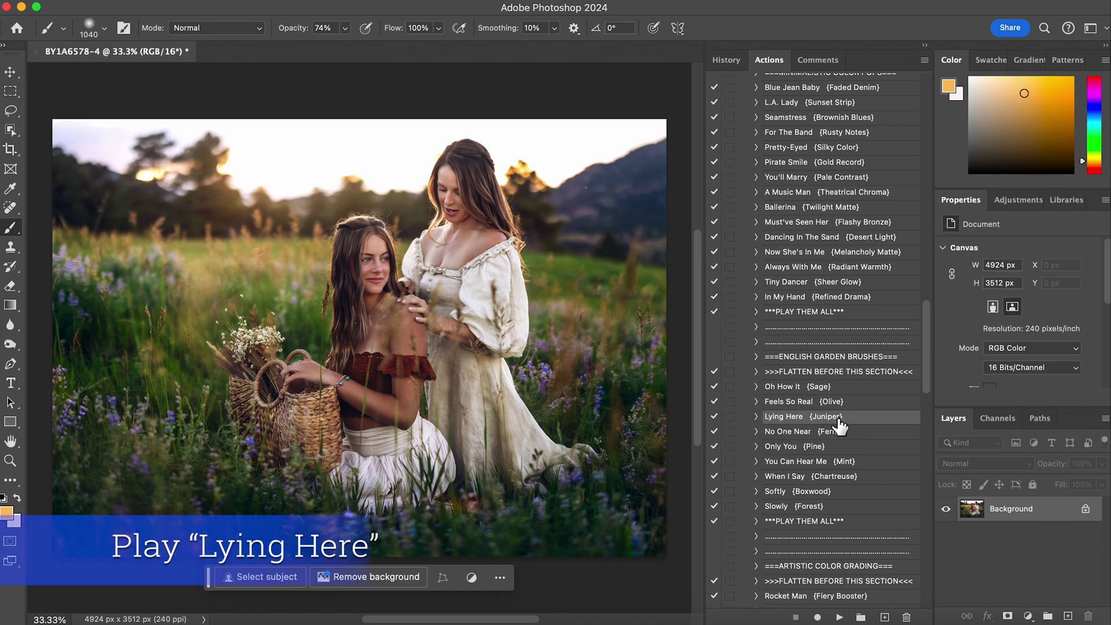
click(840, 617)
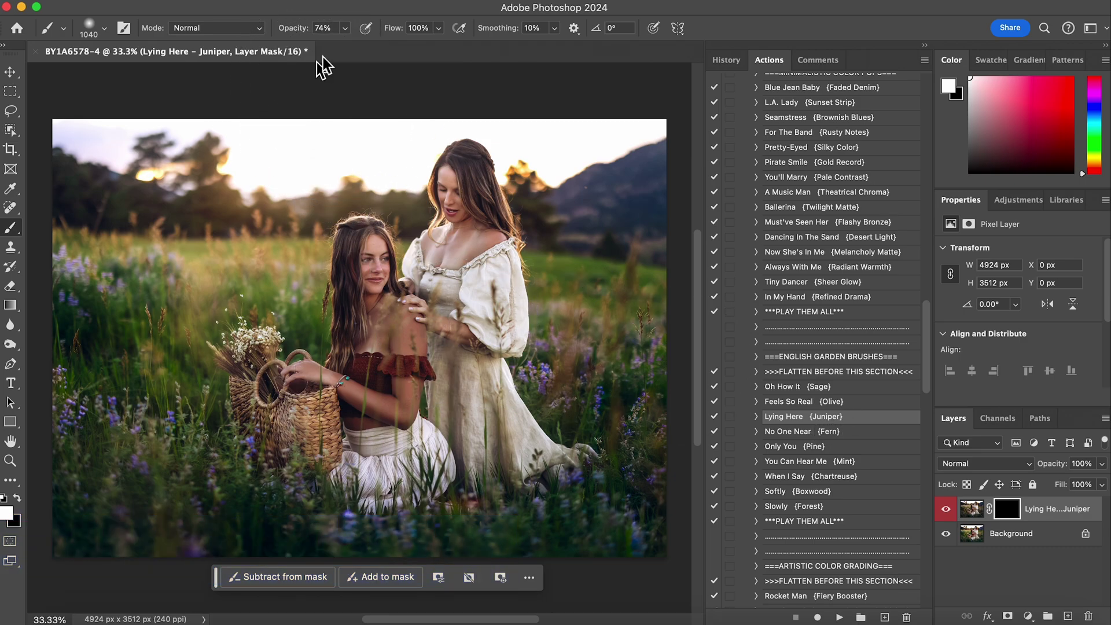
drag(345, 44, 367, 49)
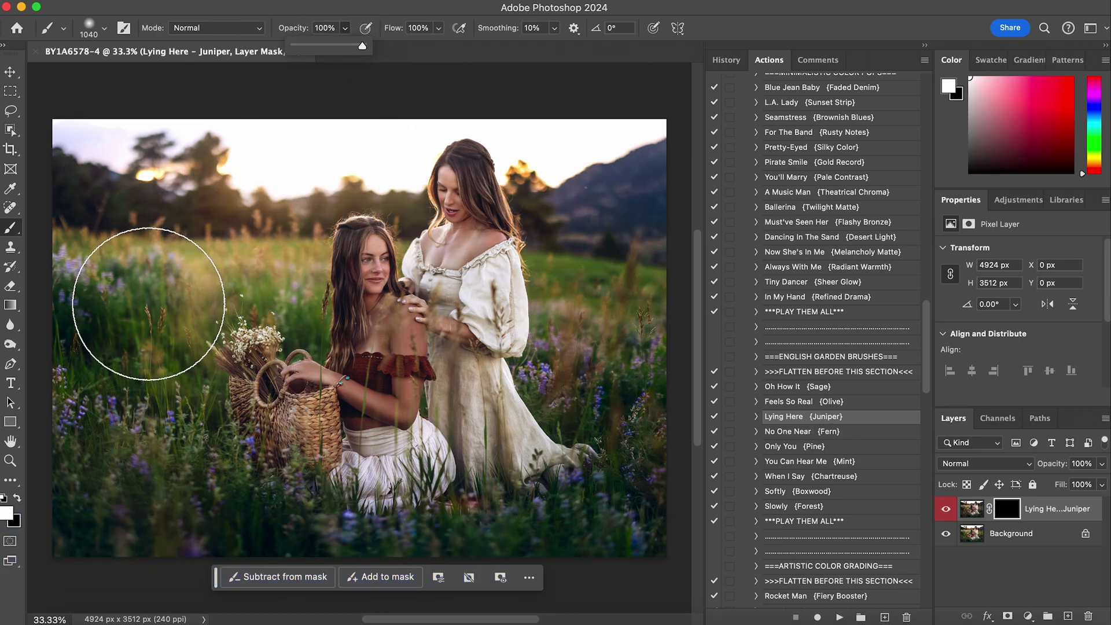
mouse_move(98, 289)
mouse_down()
mouse_move(86, 319)
mouse_move(124, 353)
mouse_move(161, 277)
mouse_move(171, 394)
mouse_move(237, 288)
mouse_move(272, 303)
mouse_move(298, 334)
mouse_move(318, 293)
mouse_move(173, 384)
mouse_move(202, 474)
mouse_move(286, 492)
mouse_move(186, 368)
mouse_move(77, 513)
mouse_move(84, 364)
mouse_move(168, 558)
mouse_move(377, 550)
mouse_move(570, 521)
mouse_move(682, 453)
mouse_move(582, 366)
mouse_move(533, 389)
mouse_move(516, 175)
mouse_up()
Step: Paint more of the field with a 412 px brush, then areas near the women at 127 px
click(104, 27)
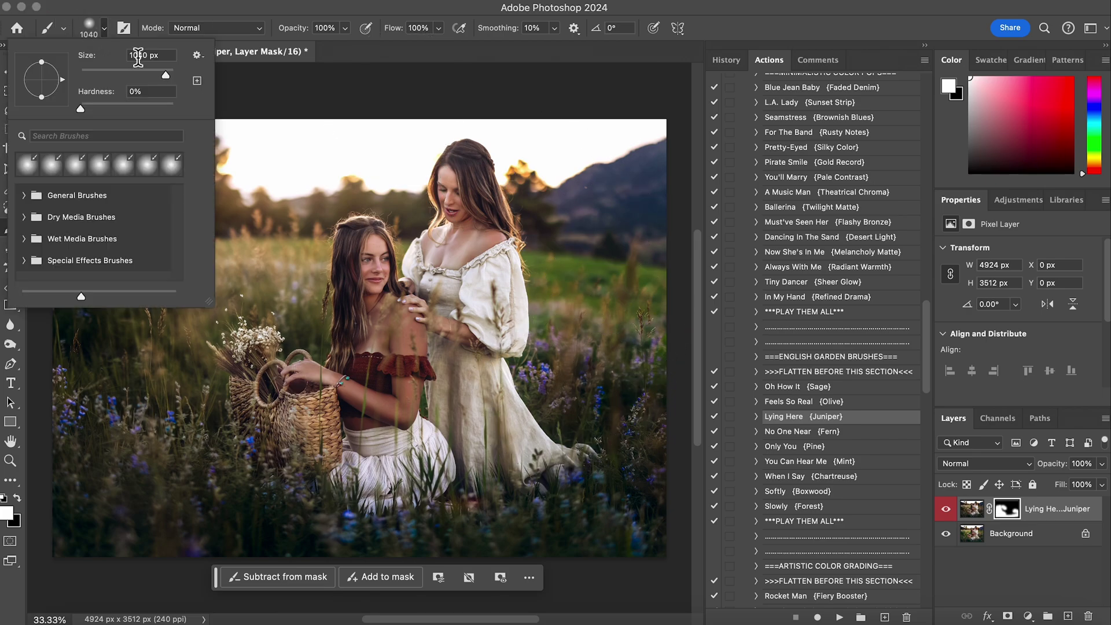
drag(144, 75, 161, 75)
click(550, 265)
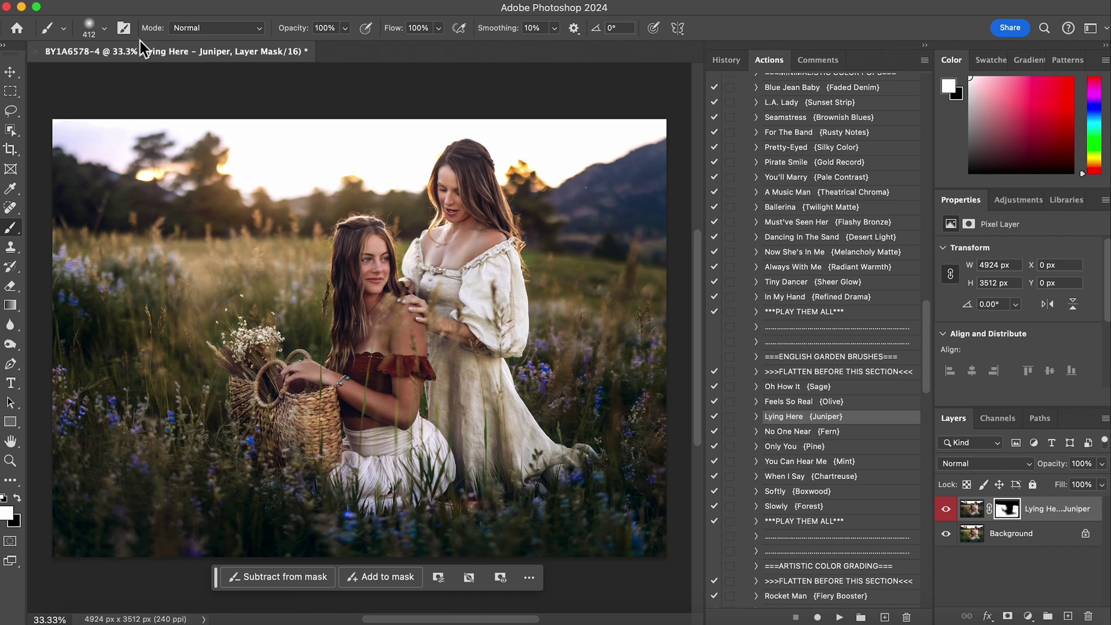
click(92, 33)
drag(136, 75, 133, 75)
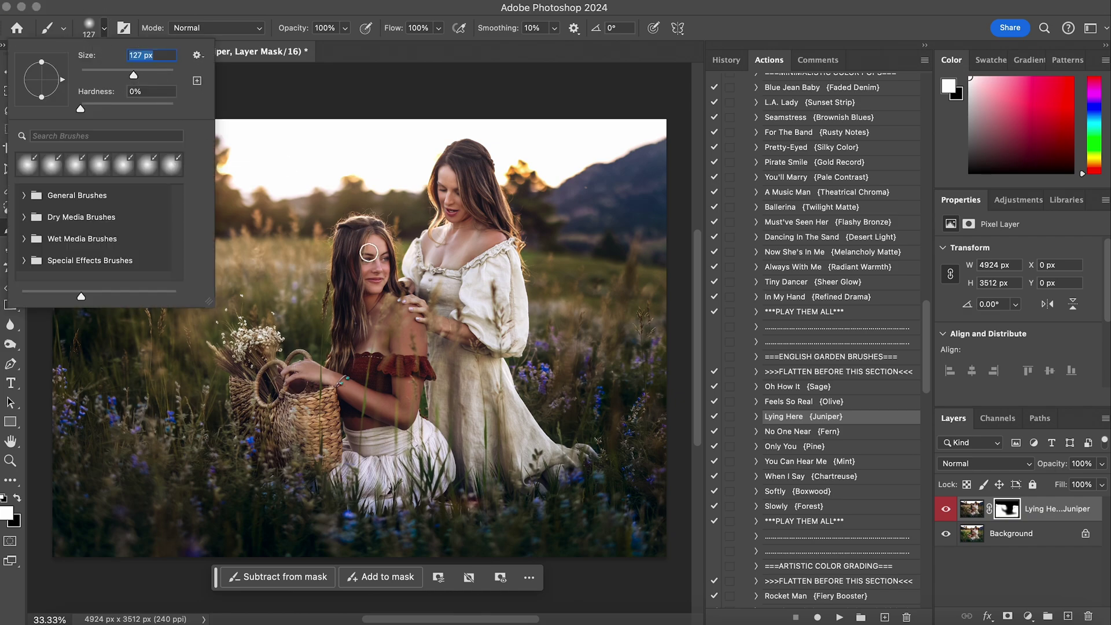
click(404, 278)
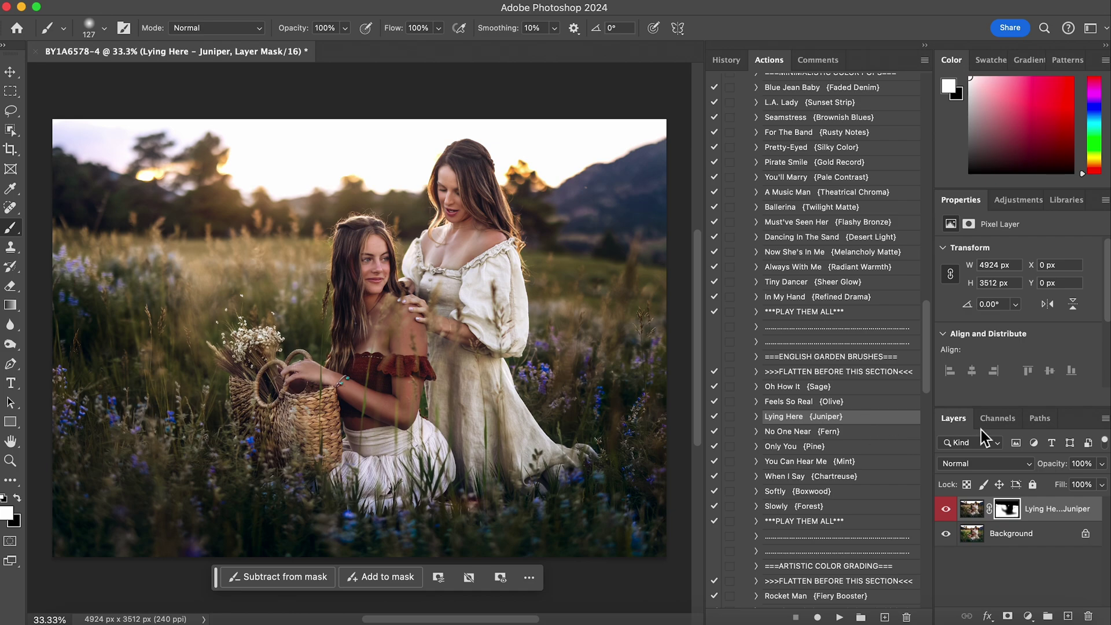
Step: Lower the Lying Here layer to 51% opacity and compare it on and off
click(1101, 466)
drag(1074, 481, 1069, 483)
click(945, 509)
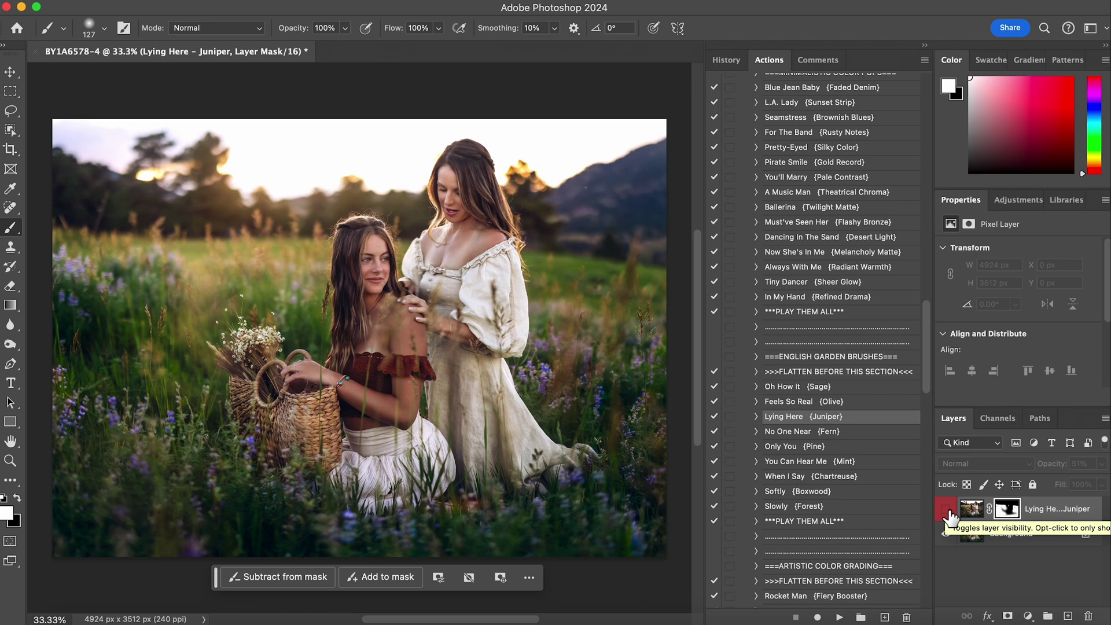
click(946, 510)
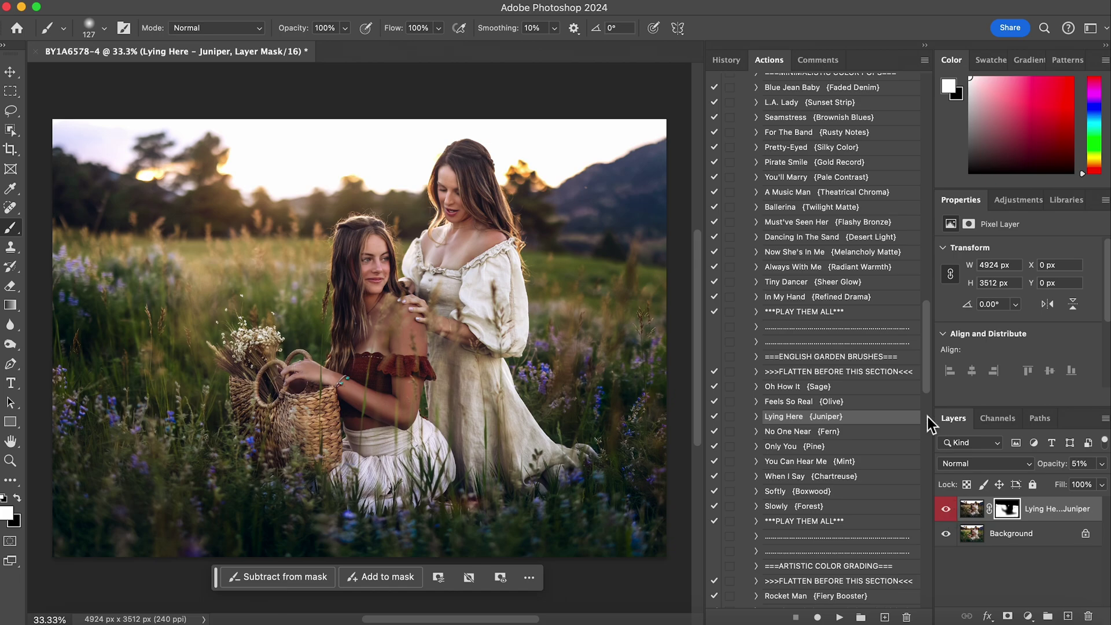
Step: Flatten the Lying Here layer into the Background
scroll(838, 355, up, 15)
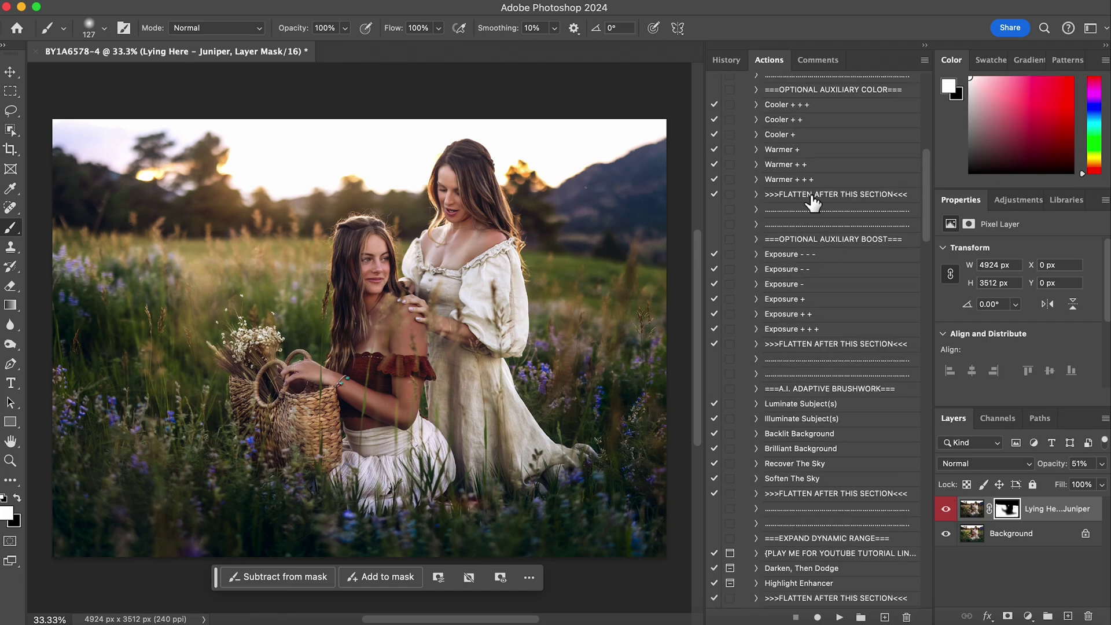
click(824, 198)
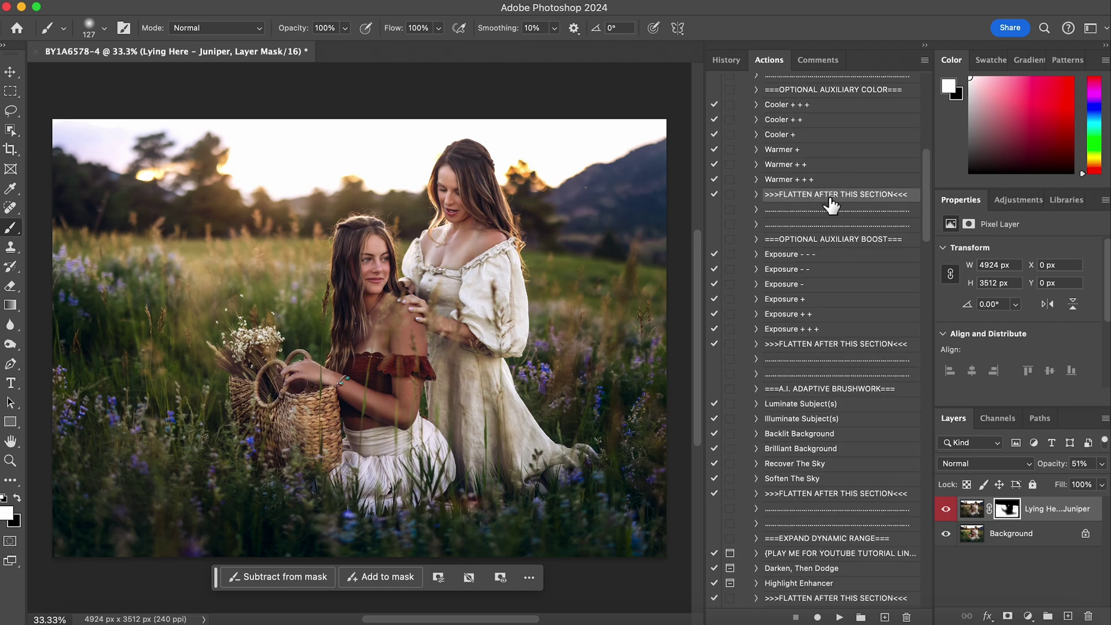
click(840, 618)
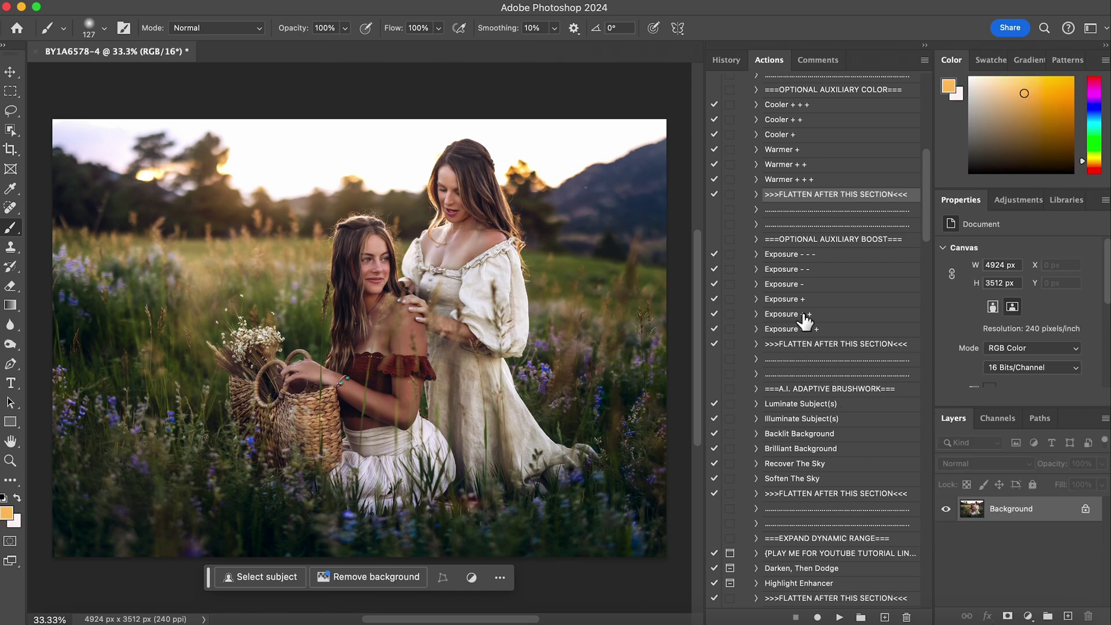
Step: Play the Prohibit The Purples correction action
scroll(802, 315, down, 5)
scroll(802, 315, down, 2)
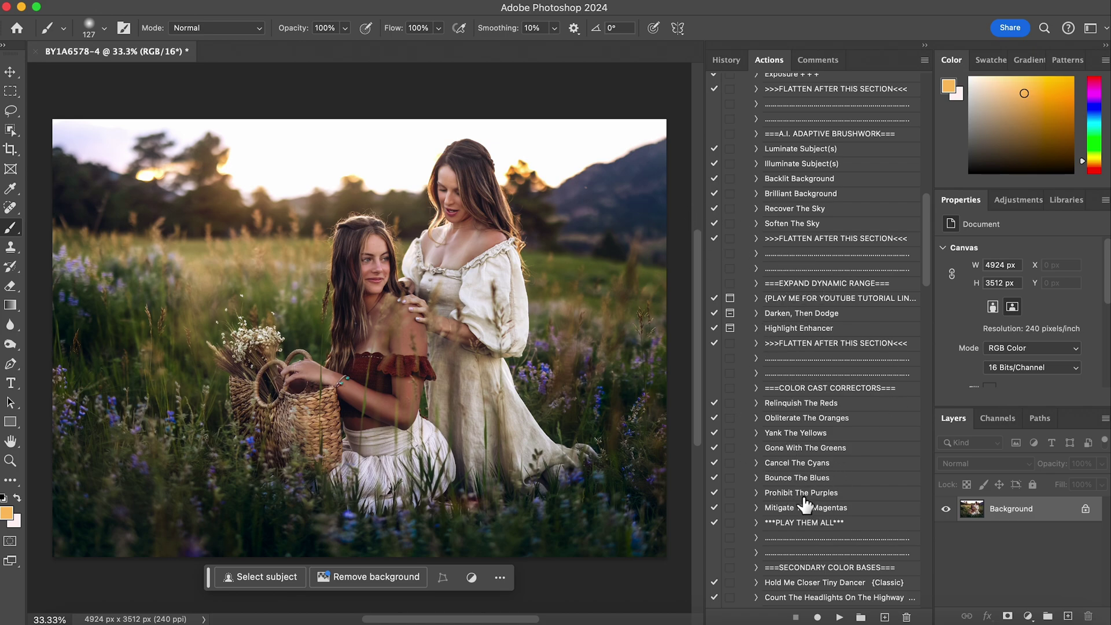
click(822, 494)
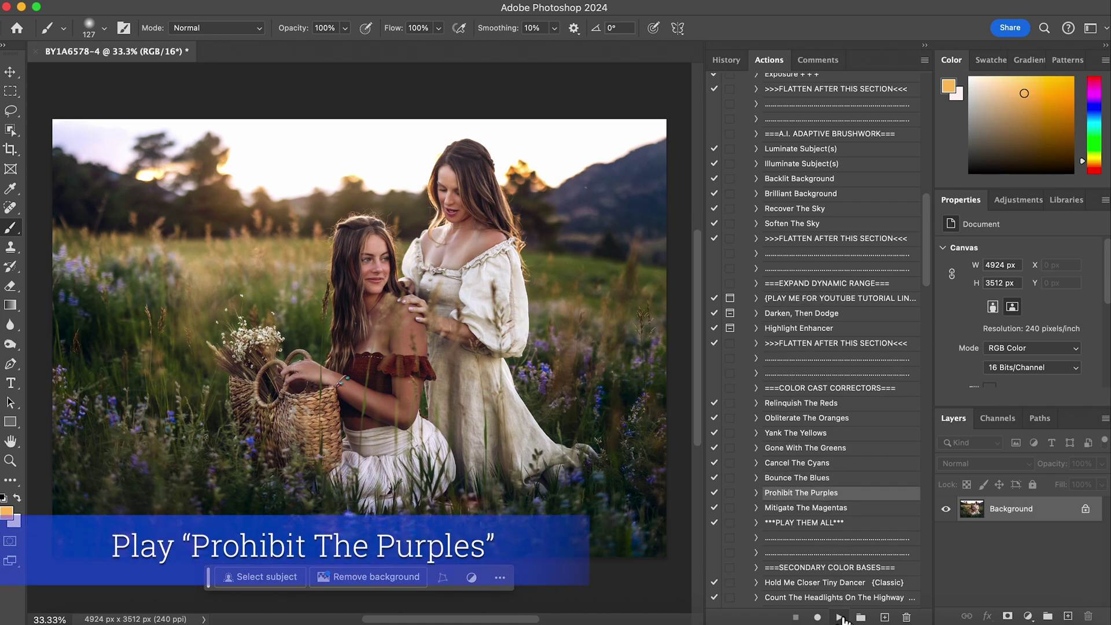
click(839, 618)
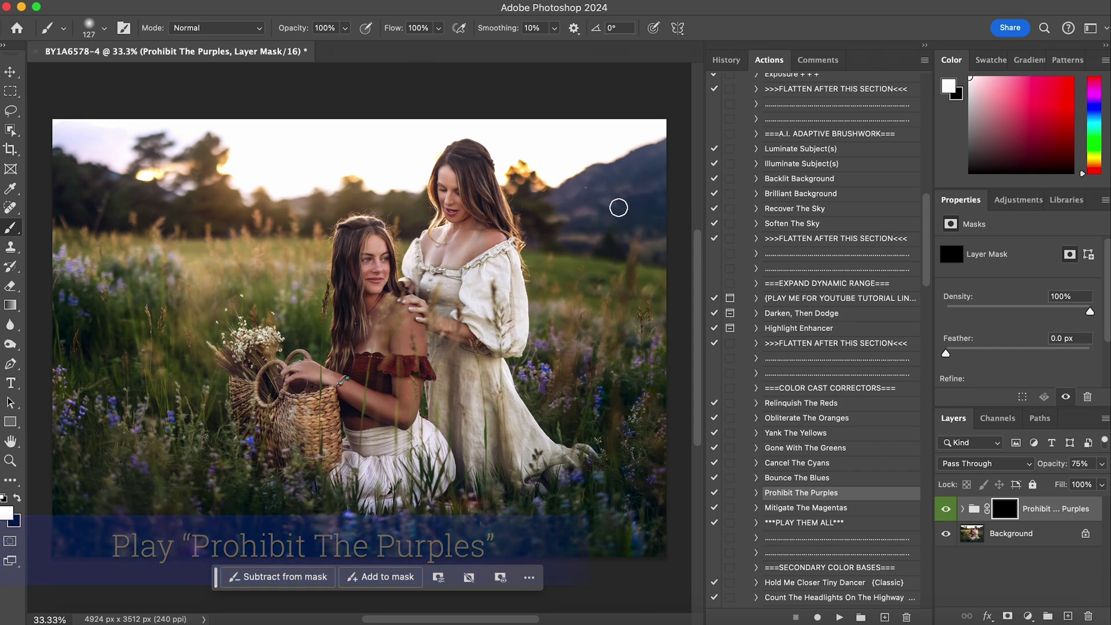
Step: Paint the purple correction into the top-right and top-left sky with a 1040 px brush
click(96, 31)
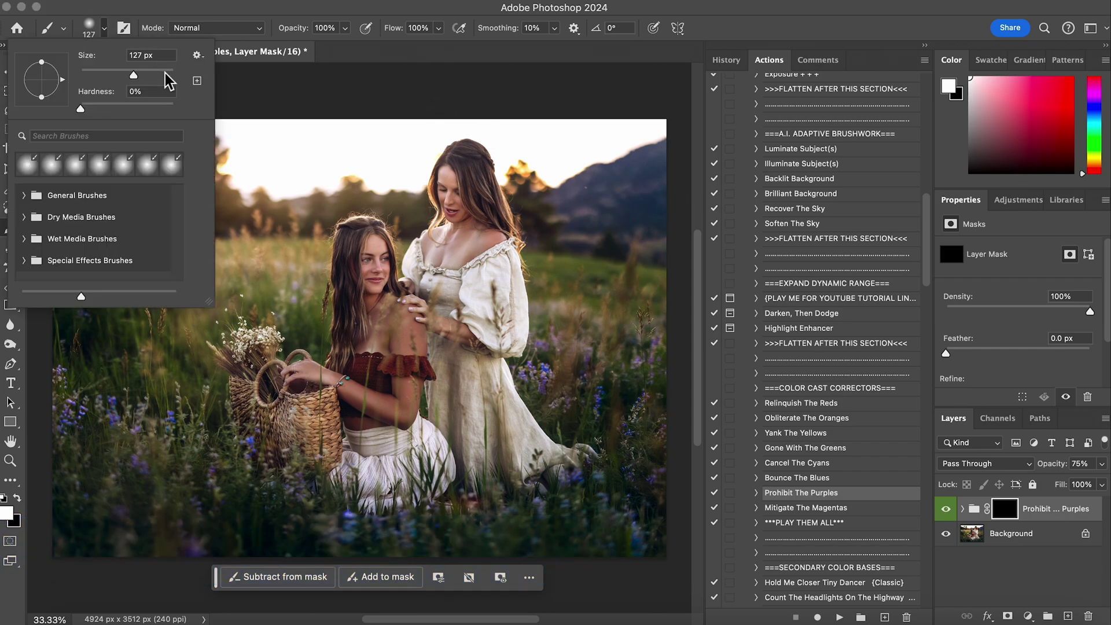
click(165, 73)
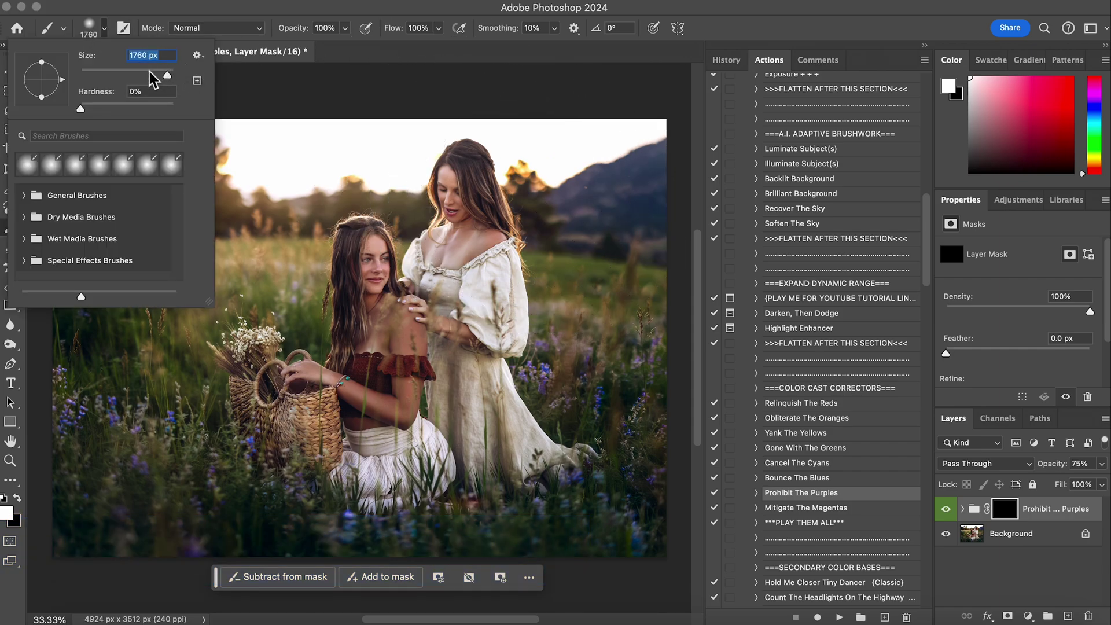
text(1040)
key(Return)
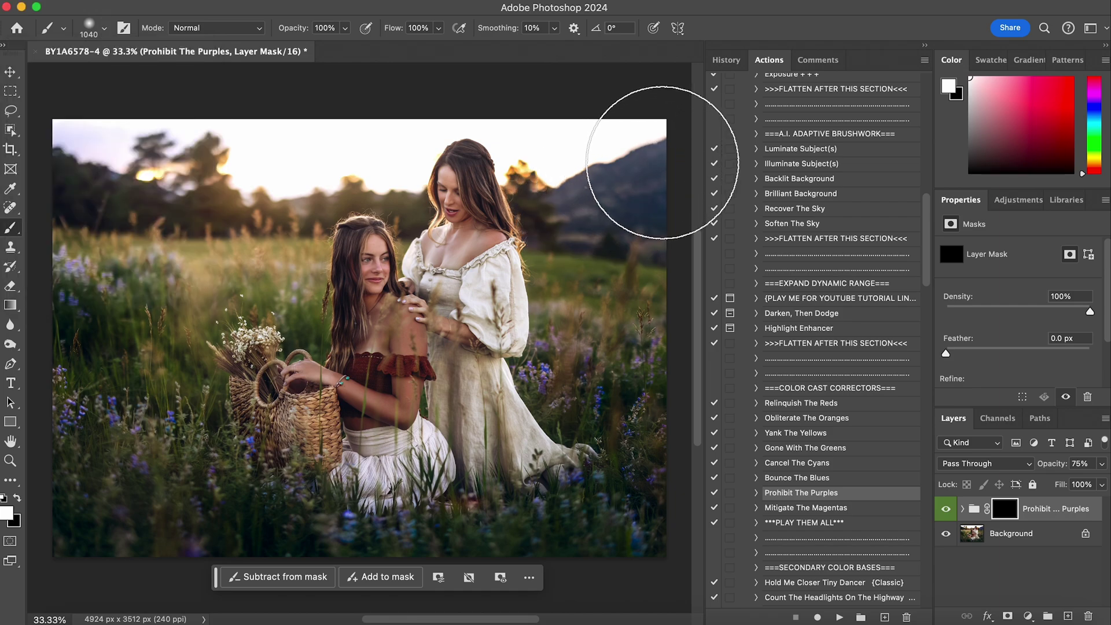
mouse_move(665, 243)
mouse_down()
mouse_move(657, 112)
mouse_move(594, 231)
mouse_move(656, 137)
mouse_up()
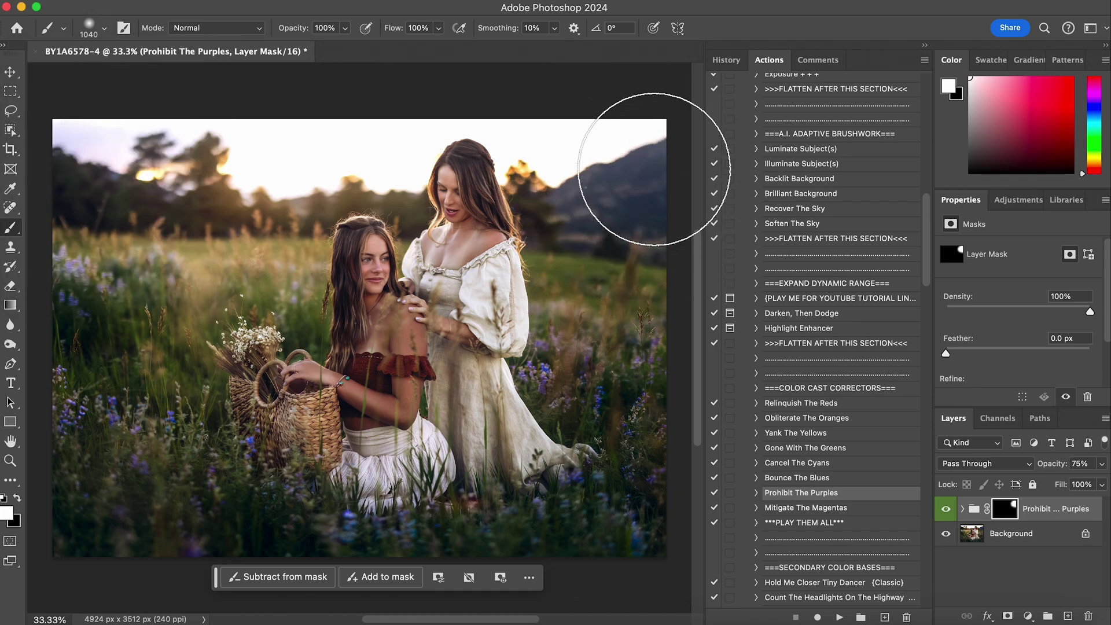
mouse_move(275, 178)
mouse_down()
mouse_move(155, 179)
mouse_move(96, 142)
mouse_up()
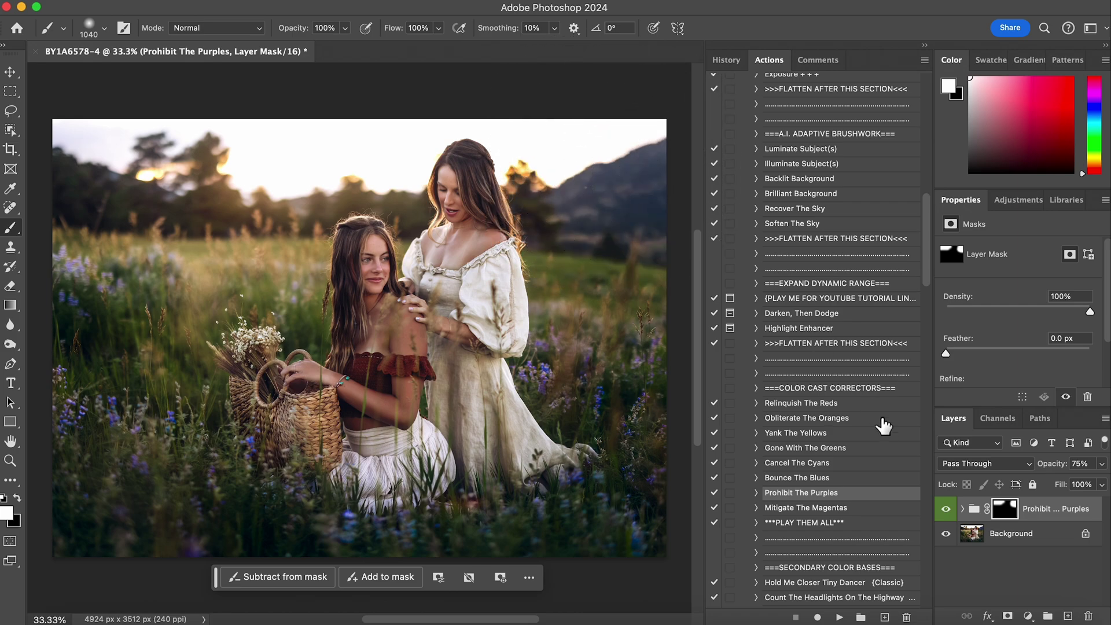
click(839, 346)
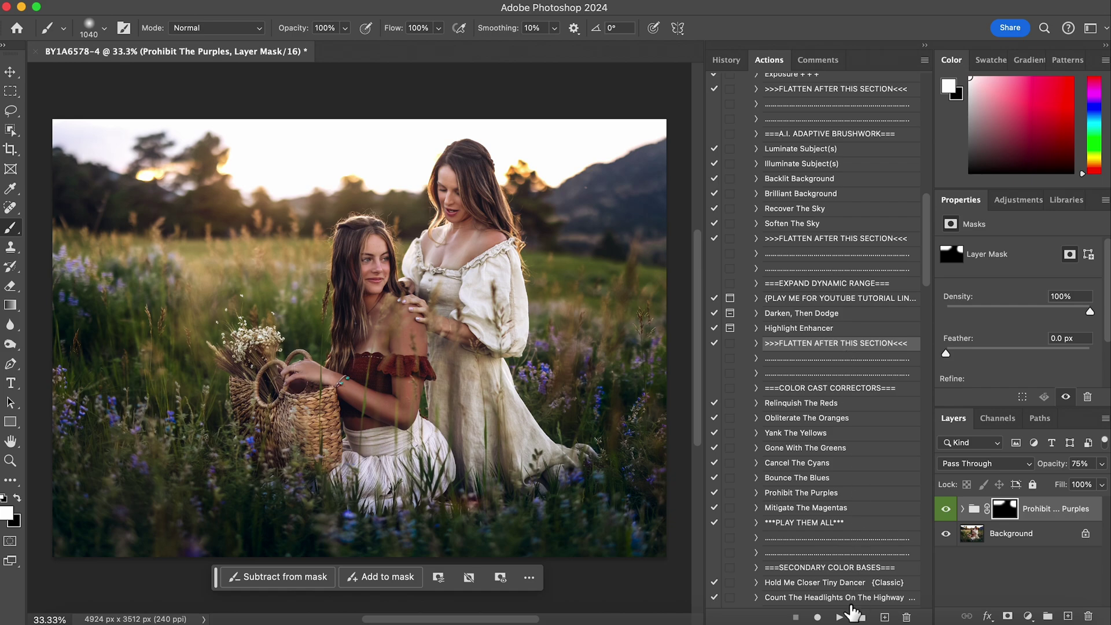
Step: Flatten the purple correction, then paint Bounce The Blues across the sky
click(840, 616)
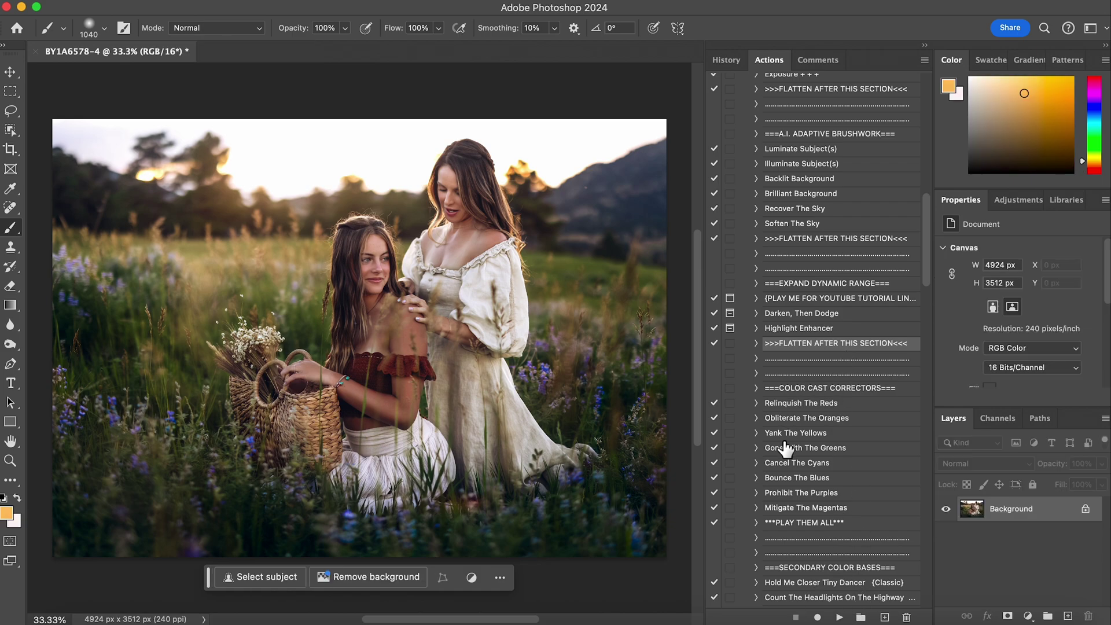
click(818, 477)
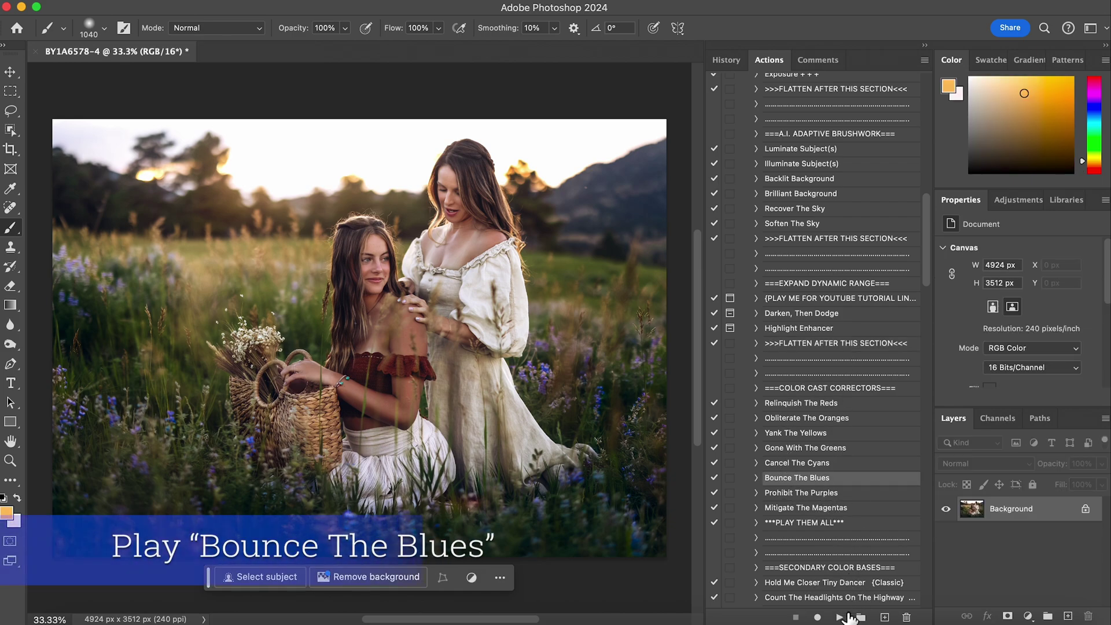
click(839, 617)
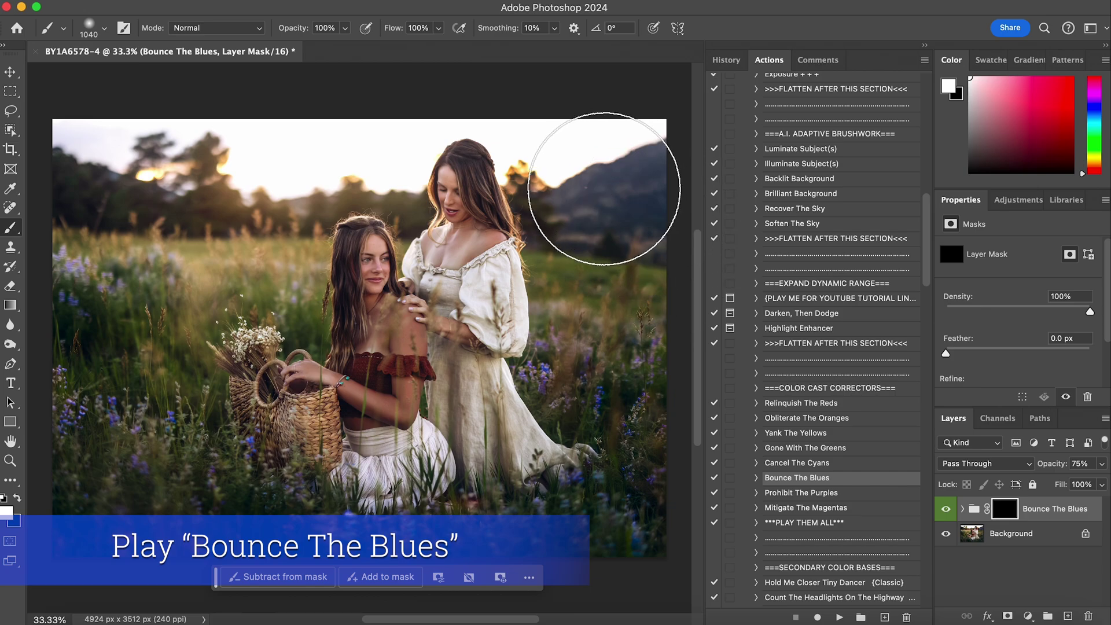
mouse_move(677, 232)
mouse_down()
mouse_move(600, 188)
mouse_move(412, 111)
mouse_move(267, 191)
mouse_move(140, 169)
mouse_up()
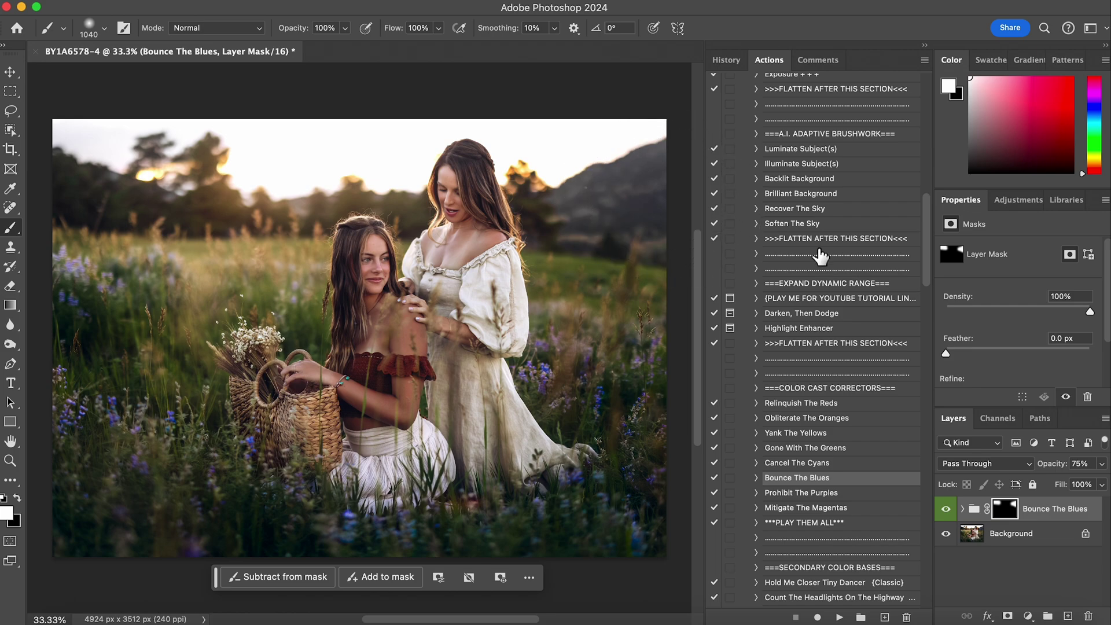
Step: Set the Bounce The Blues group to 45% opacity and flatten it into the Background
click(1101, 464)
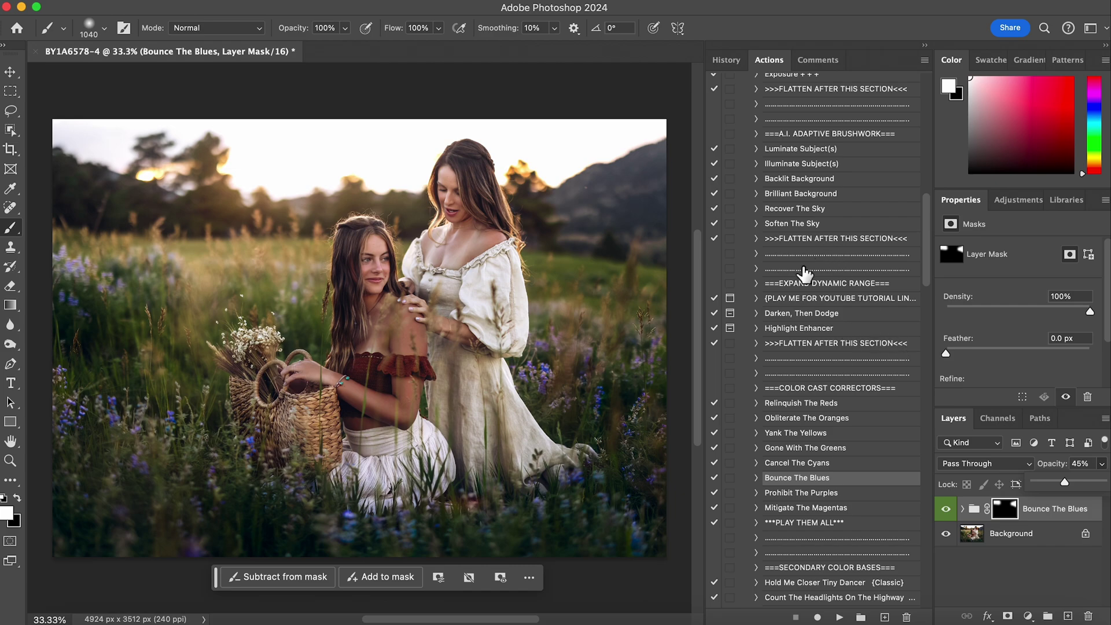
click(829, 345)
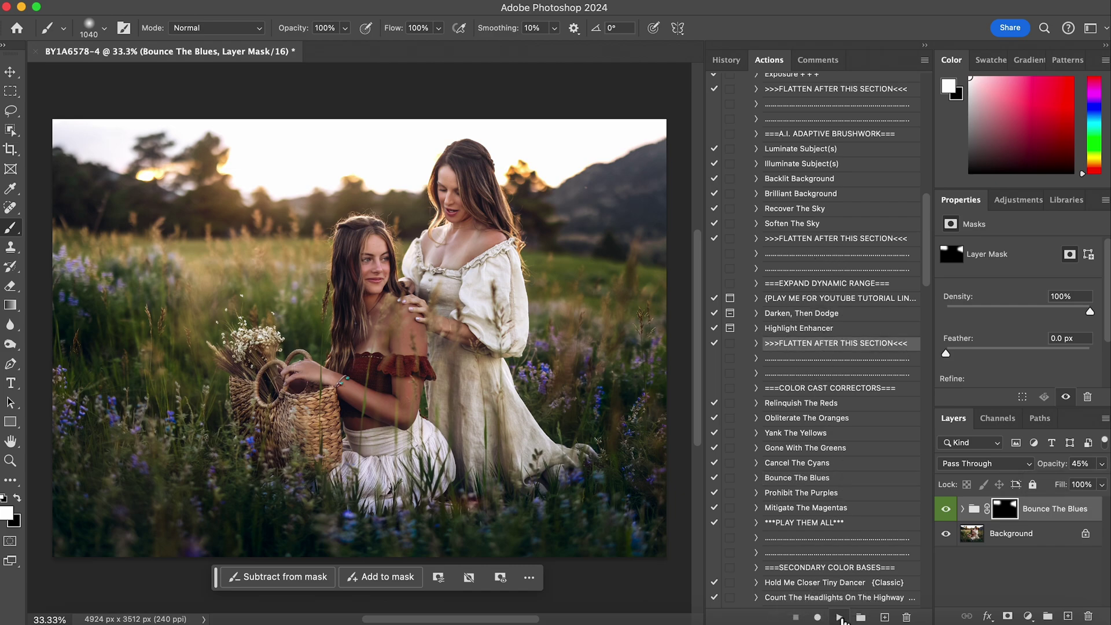
click(840, 617)
Step: Play the Glittered Film Grain {Hazy Tenor} action and let it flatten and continue
scroll(774, 399, down, 10)
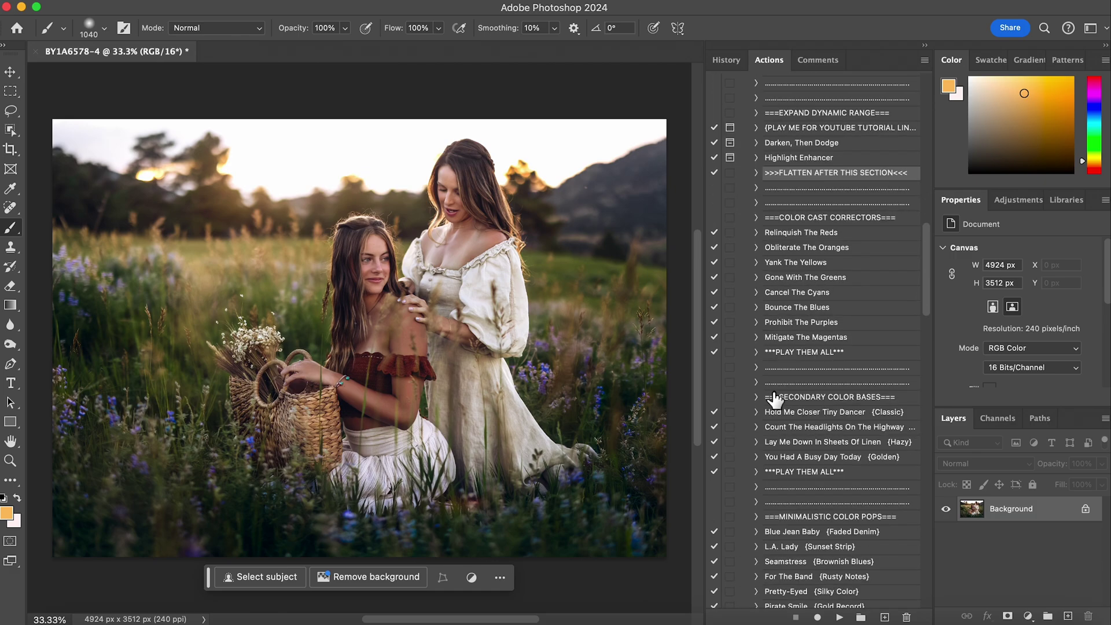
scroll(774, 399, down, 15)
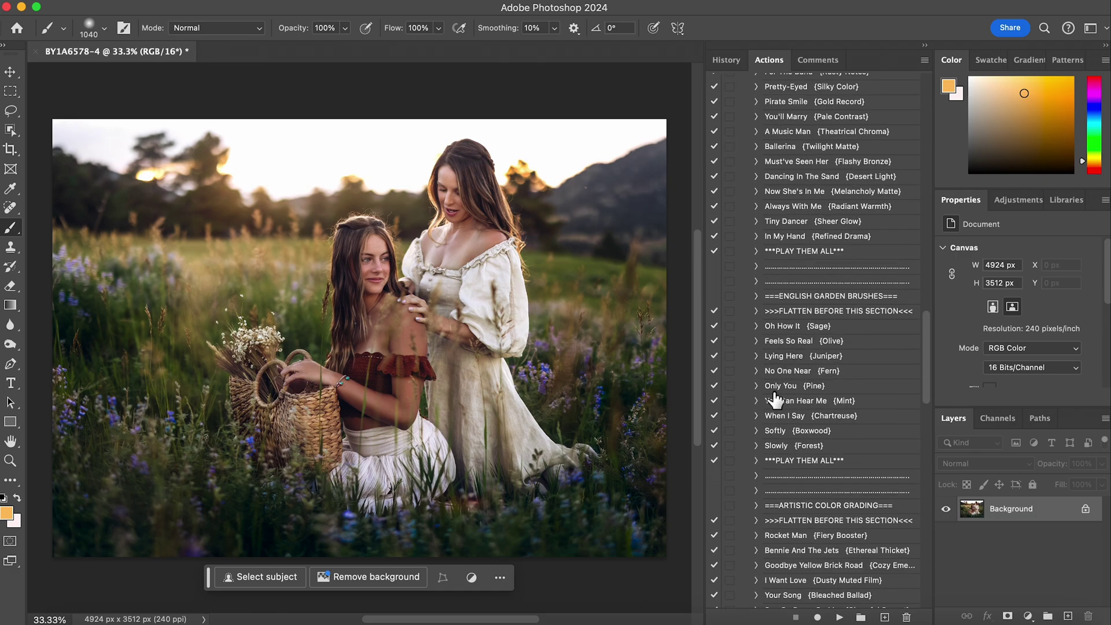
scroll(774, 399, down, 10)
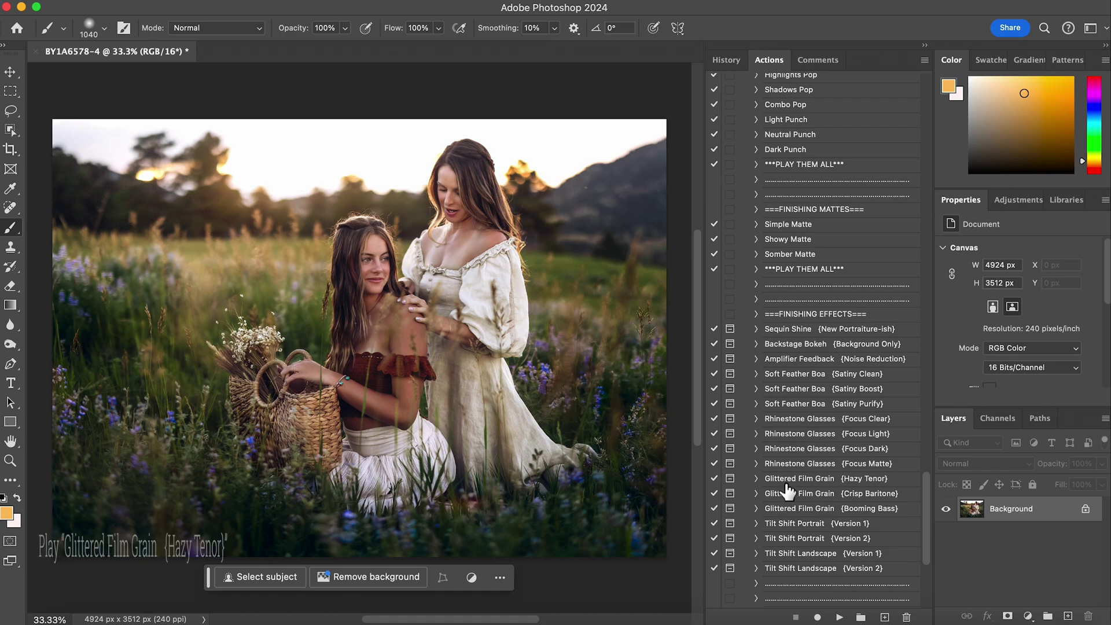
click(805, 480)
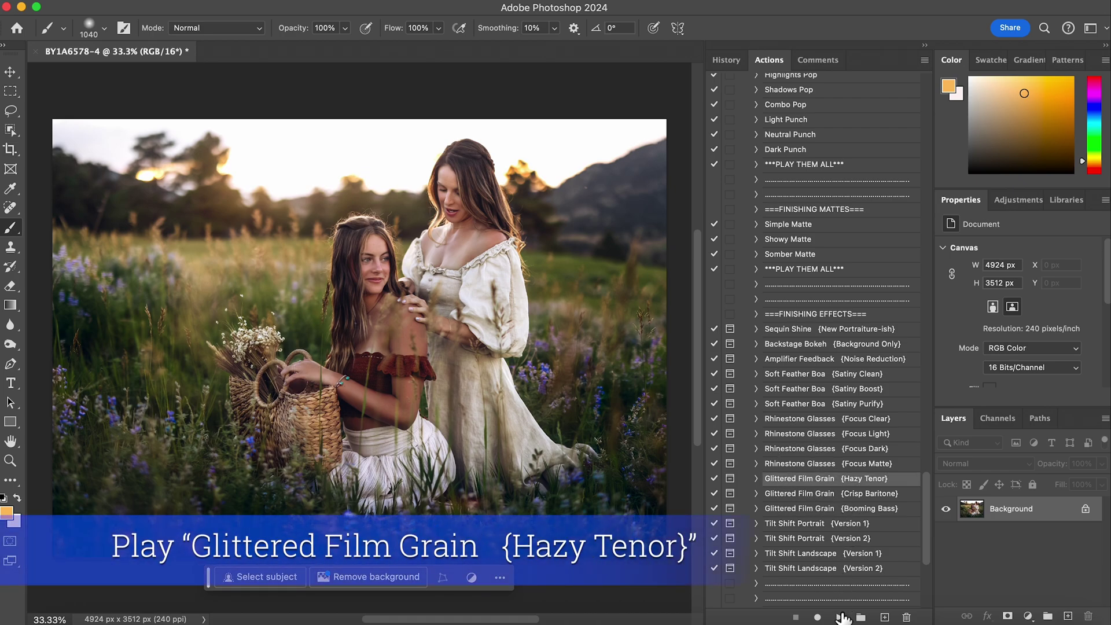
click(839, 617)
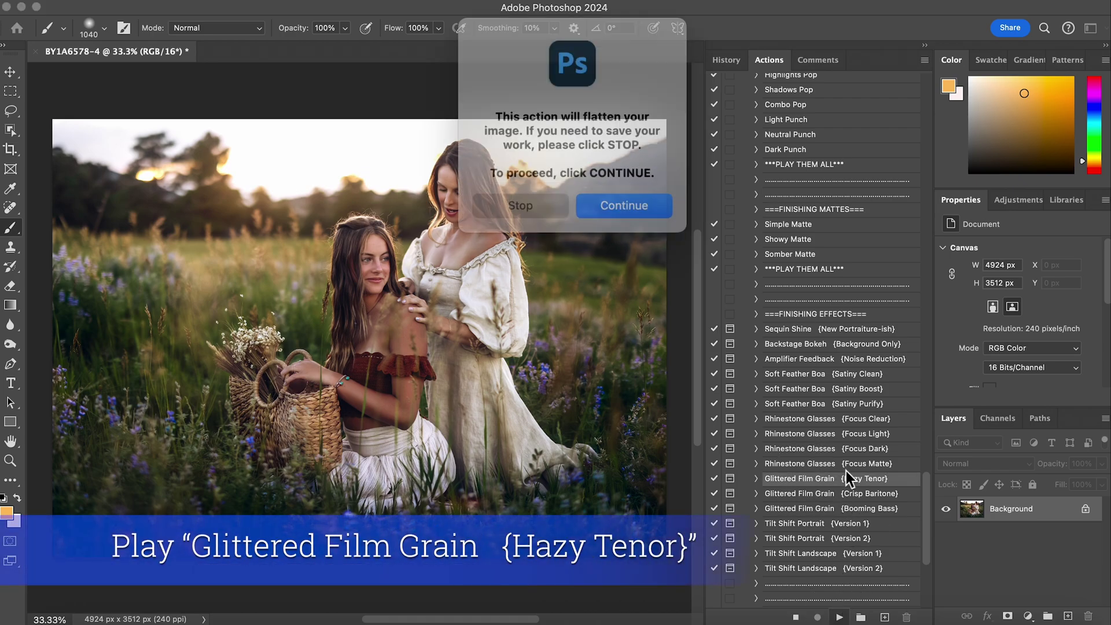
click(636, 193)
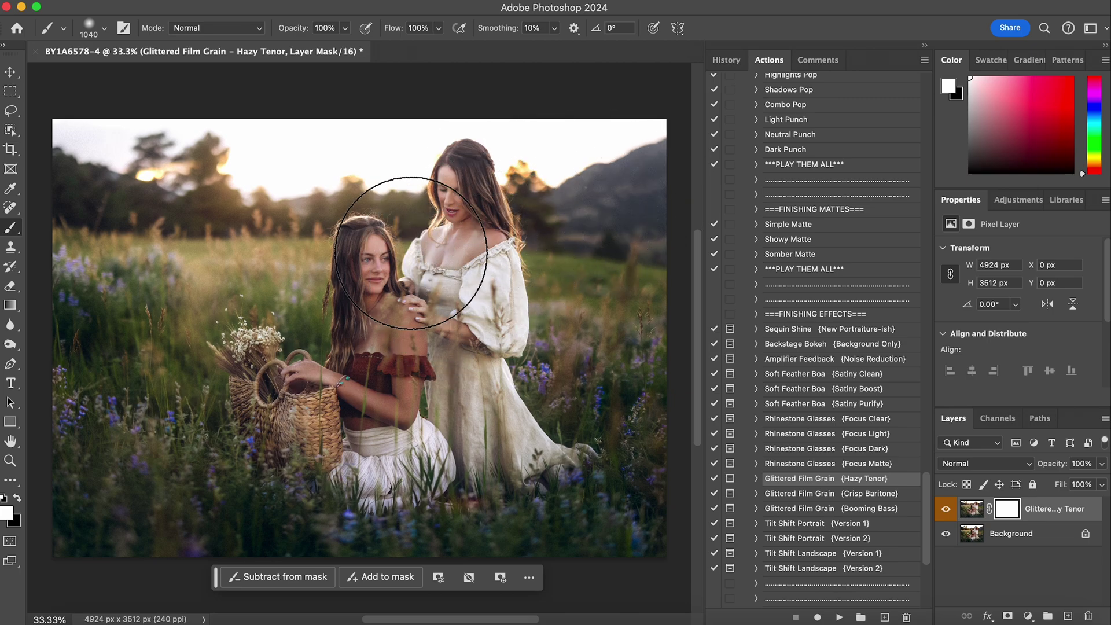
Step: Paint black at 50% over the women and basket to mask the grain, and set the layer opacity to 39%
click(18, 496)
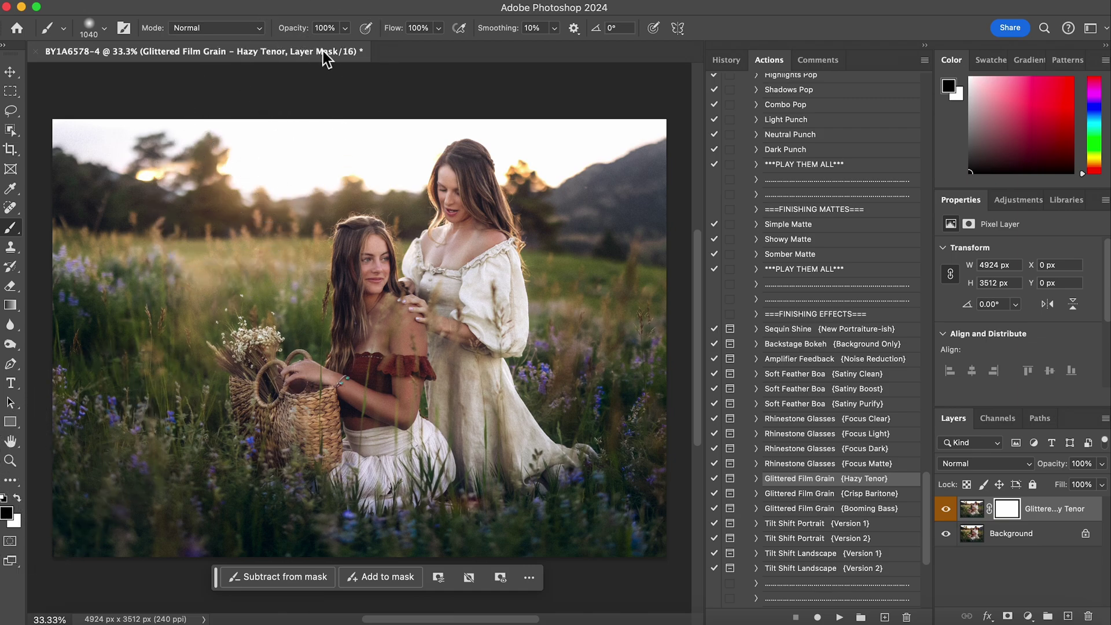
key(5)
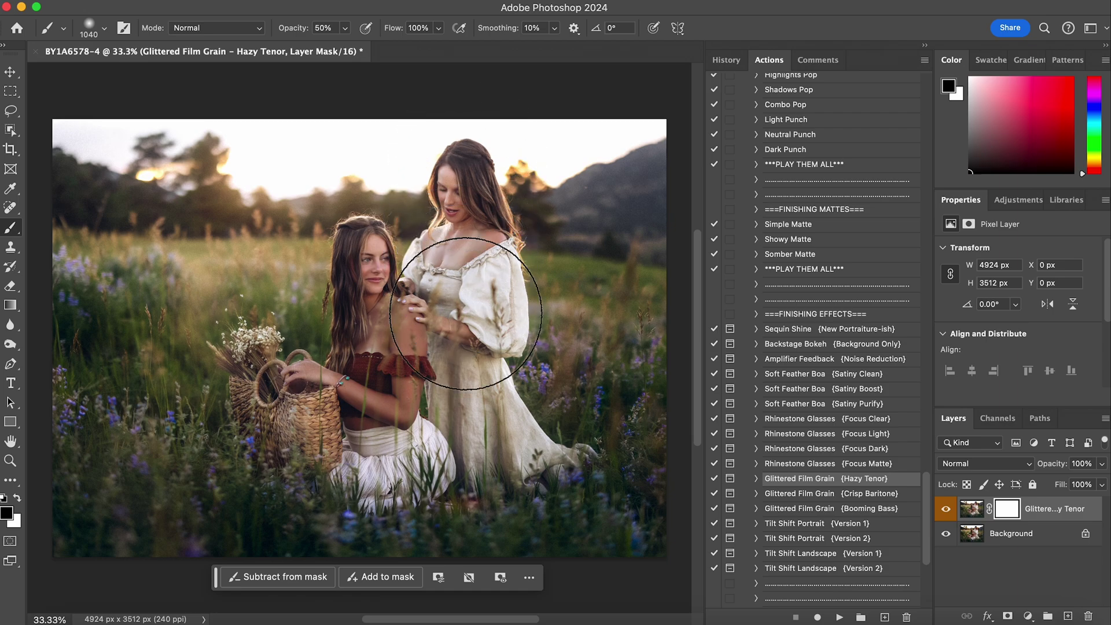
mouse_move(240, 342)
mouse_down()
mouse_move(303, 421)
mouse_move(384, 203)
mouse_move(428, 209)
mouse_up()
click(1102, 463)
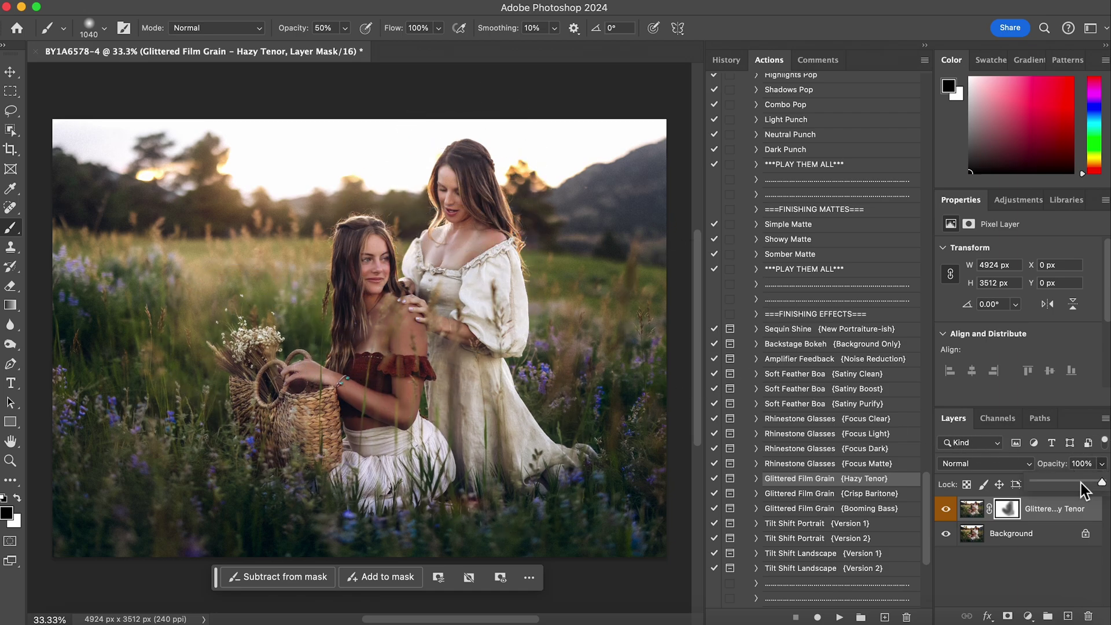
drag(1103, 480, 1065, 484)
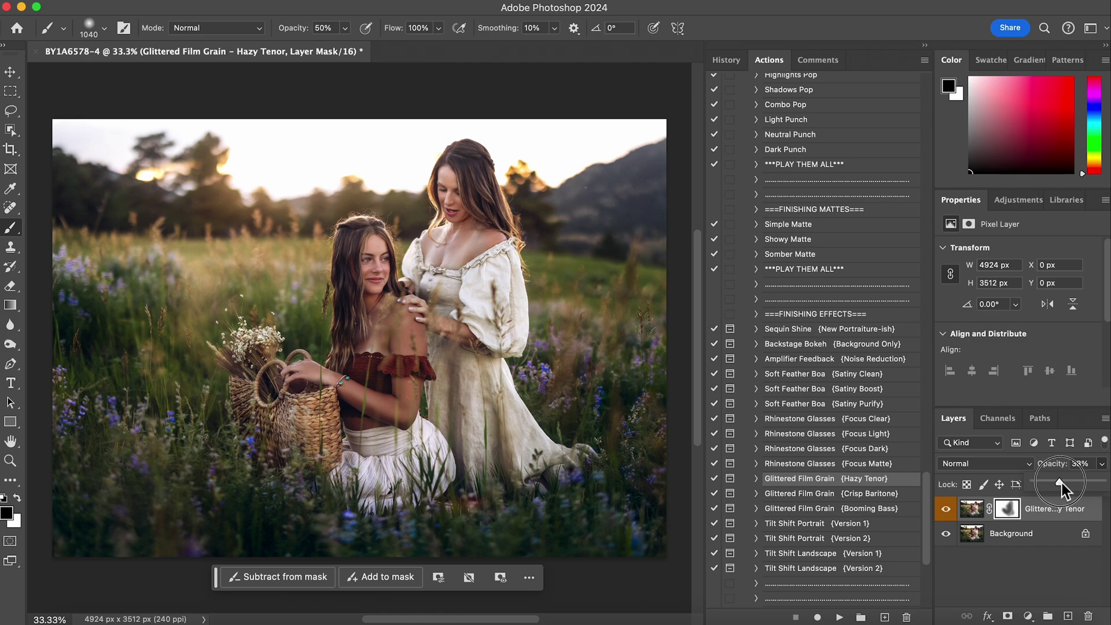
drag(1060, 483, 1063, 483)
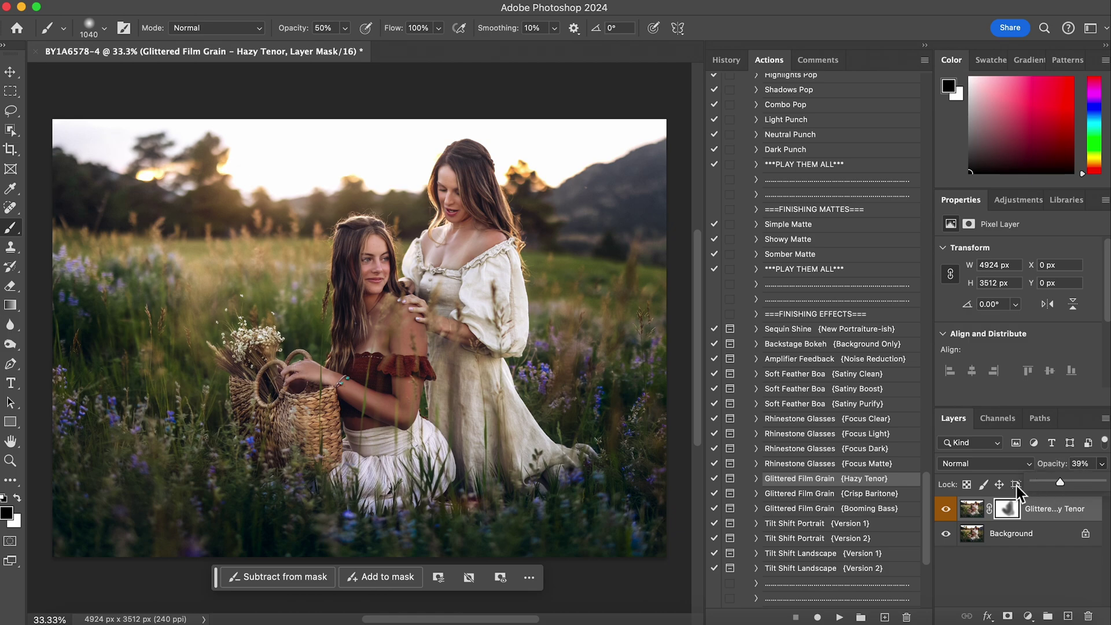
click(950, 514)
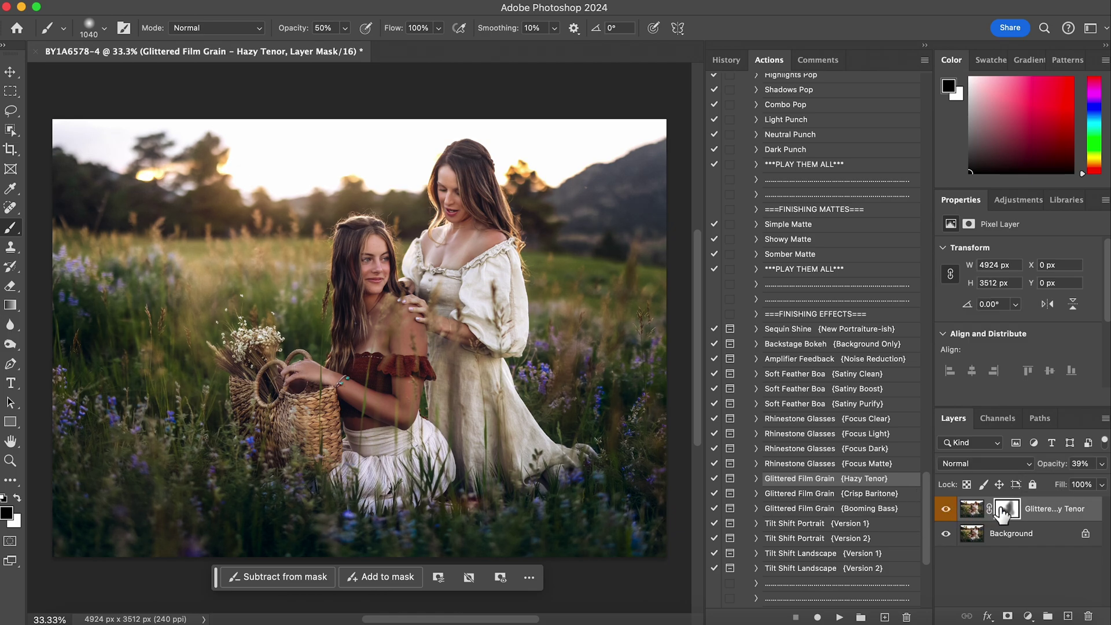
Step: Select the flatten action in the Actions panel
scroll(848, 263, up, 15)
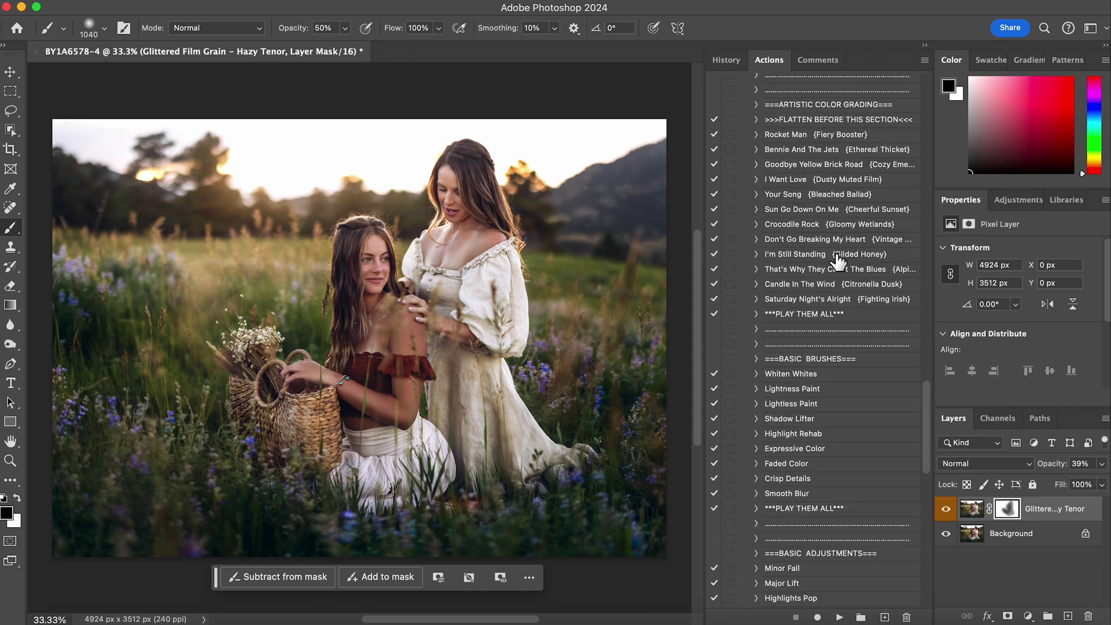
scroll(801, 295, up, 15)
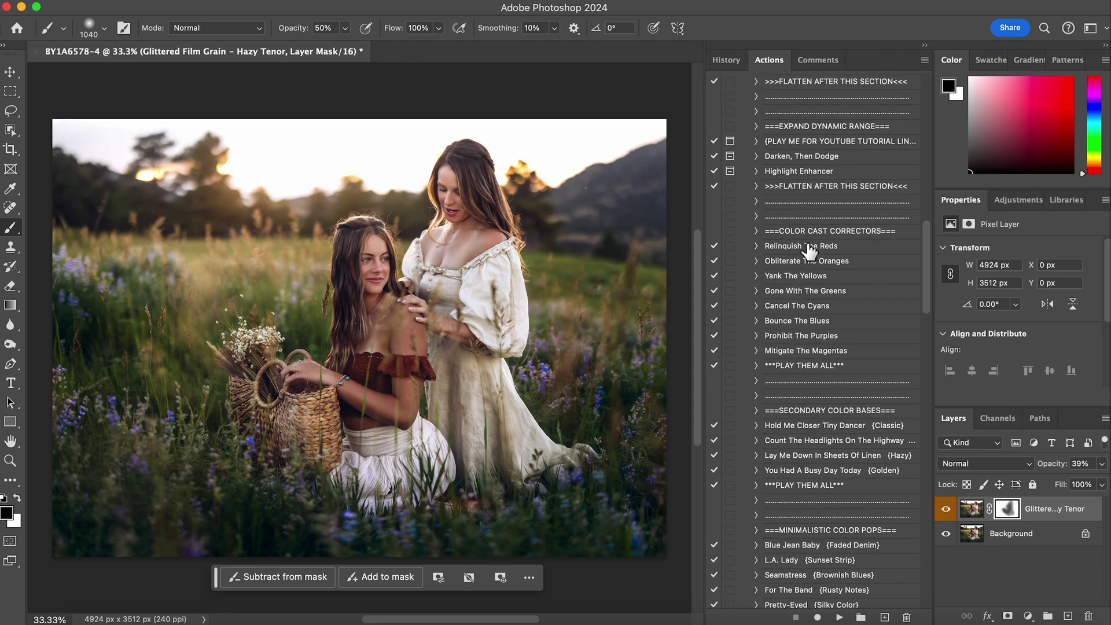
click(818, 185)
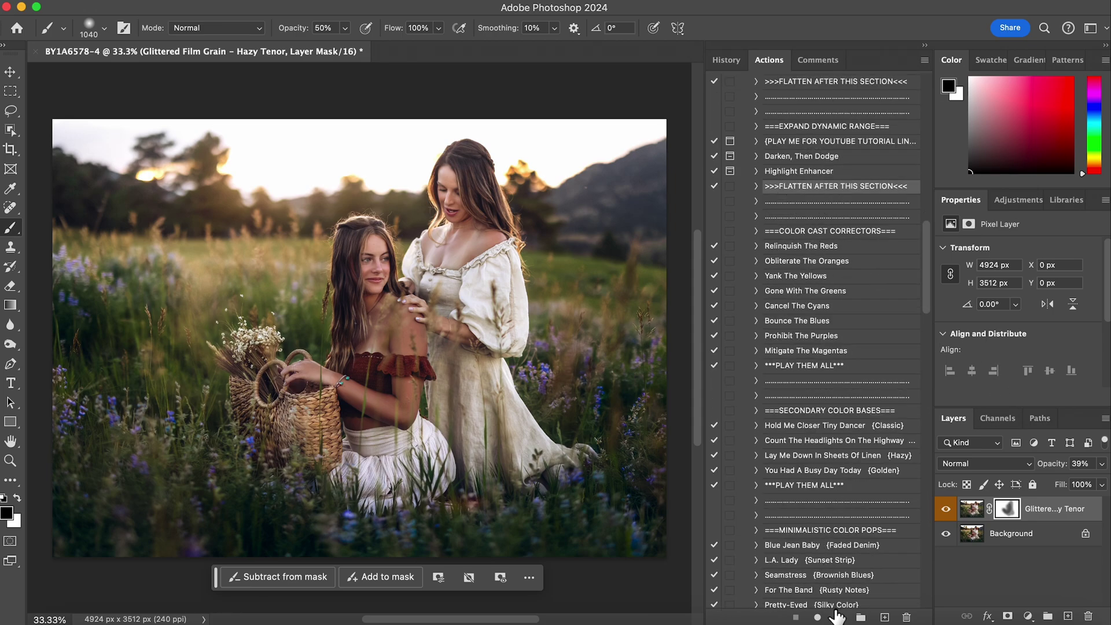
Step: Flatten the grain, then play Rhinestone Glasses {Focus Clear} and let it flatten and continue
click(840, 617)
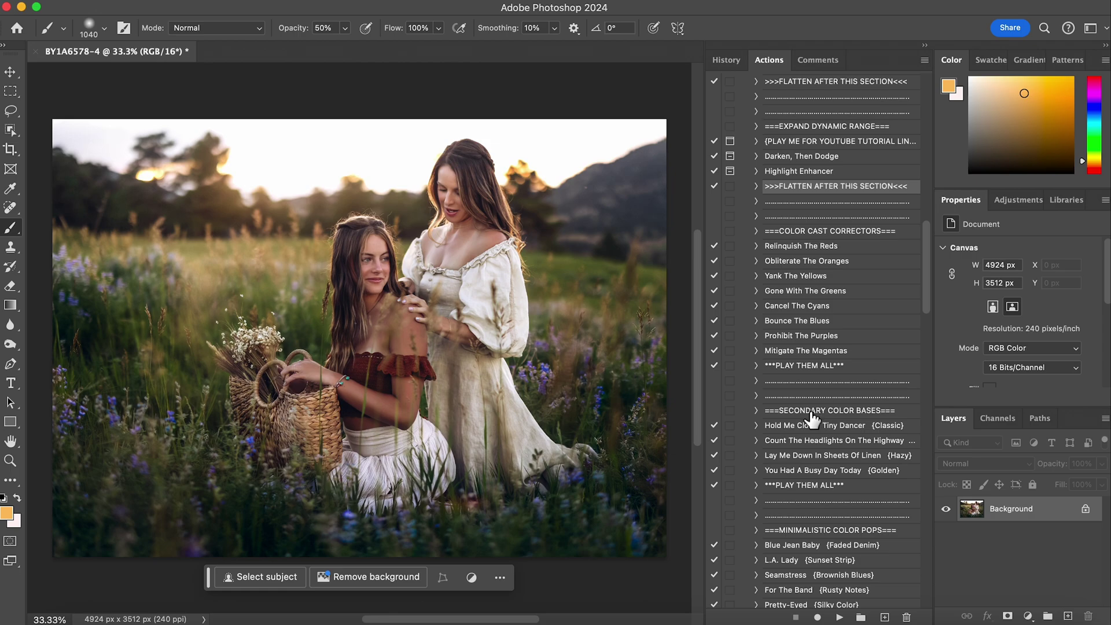
scroll(813, 418, down, 20)
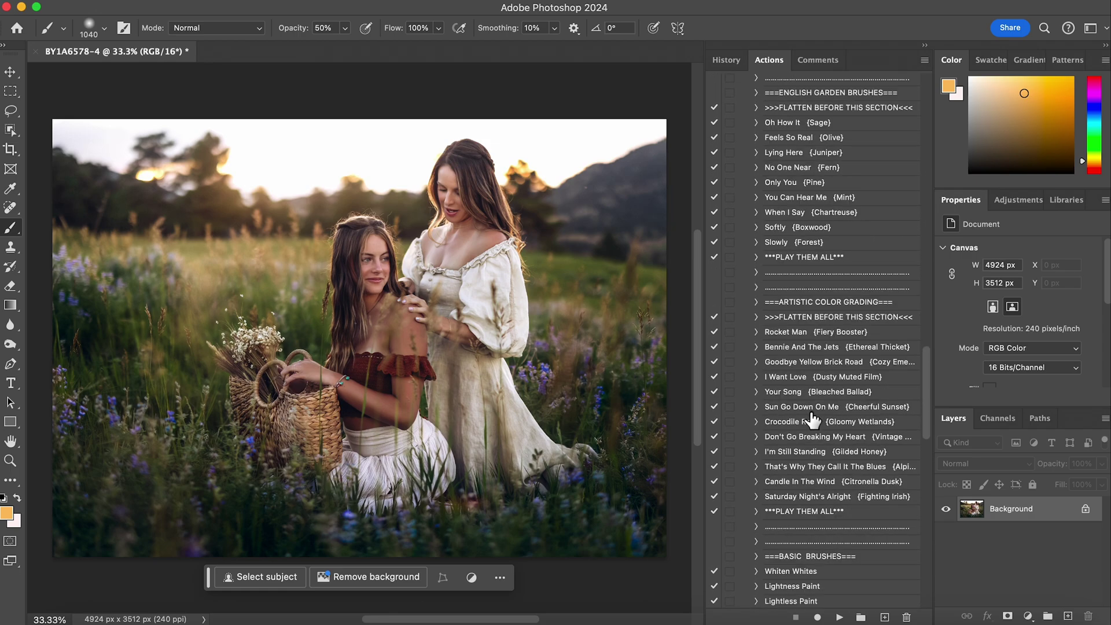
scroll(812, 417, down, 10)
scroll(812, 421, down, 15)
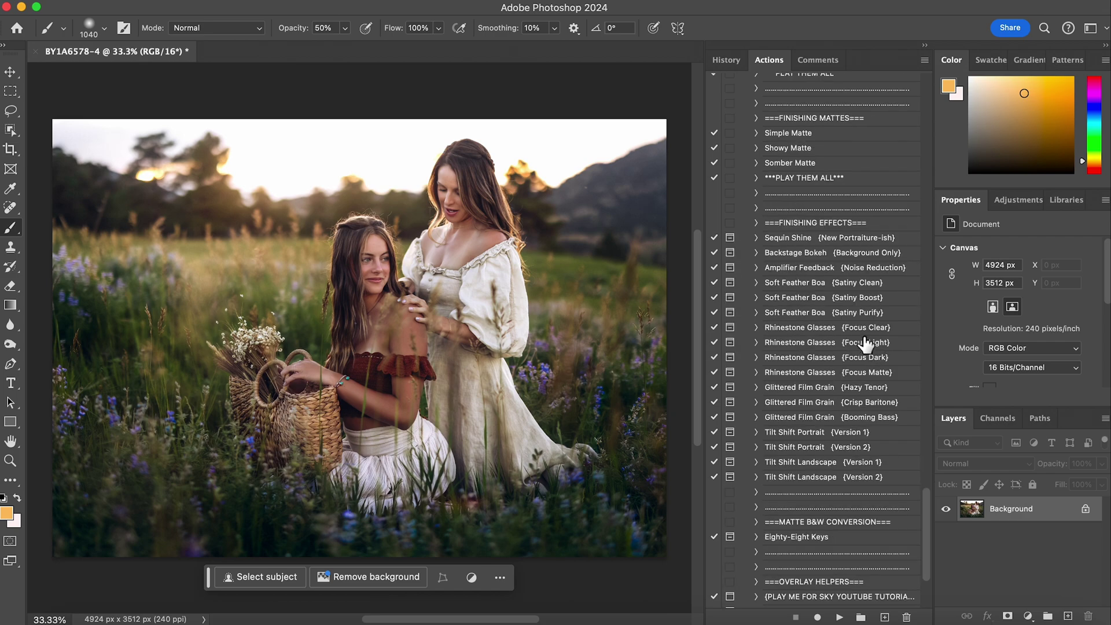
click(855, 329)
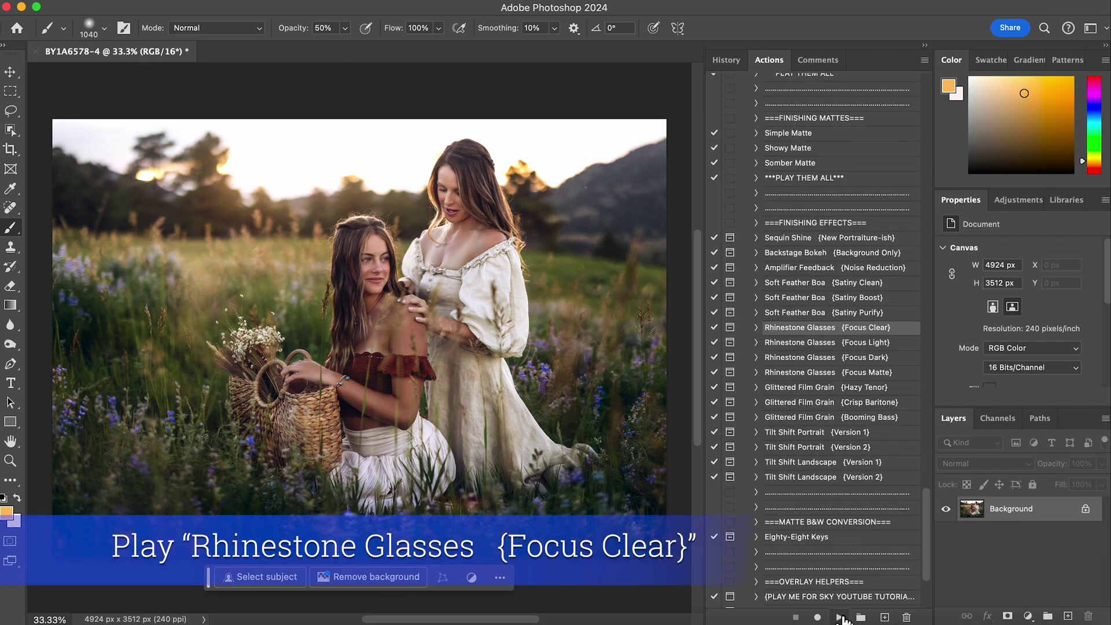
click(840, 617)
click(630, 195)
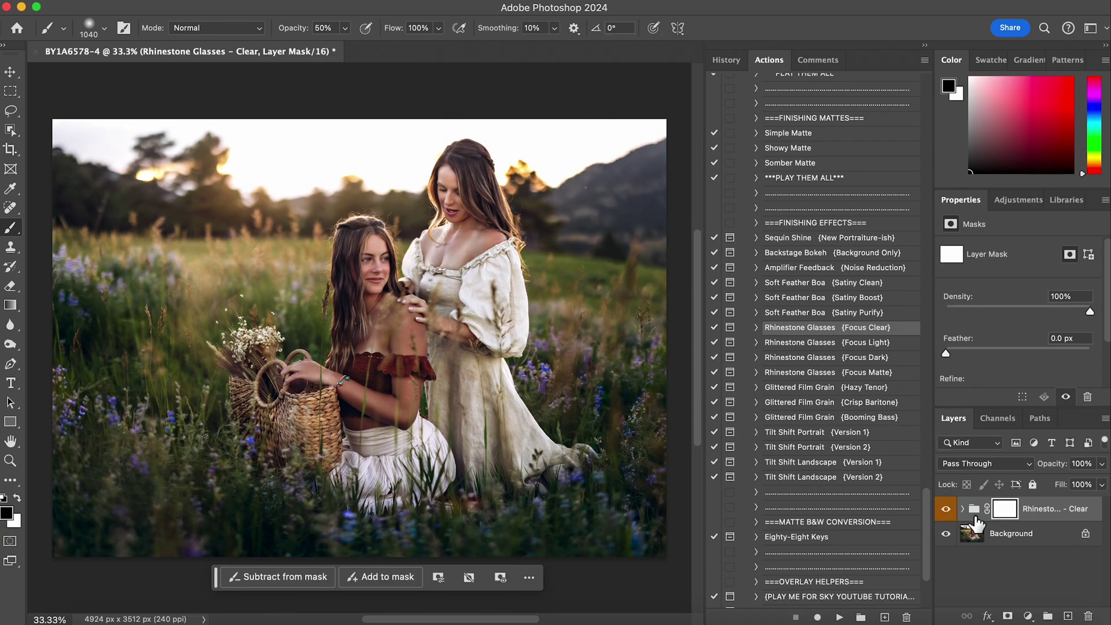
Step: Toggle the Rhinestone Glasses group's visibility to compare before and after
click(947, 510)
click(947, 510)
click(947, 510)
click(947, 510)
click(946, 510)
Step: Play the >>>FLATTEN AFTER THIS SECTION<<< action to merge everything into the Background
scroll(810, 327, up, 20)
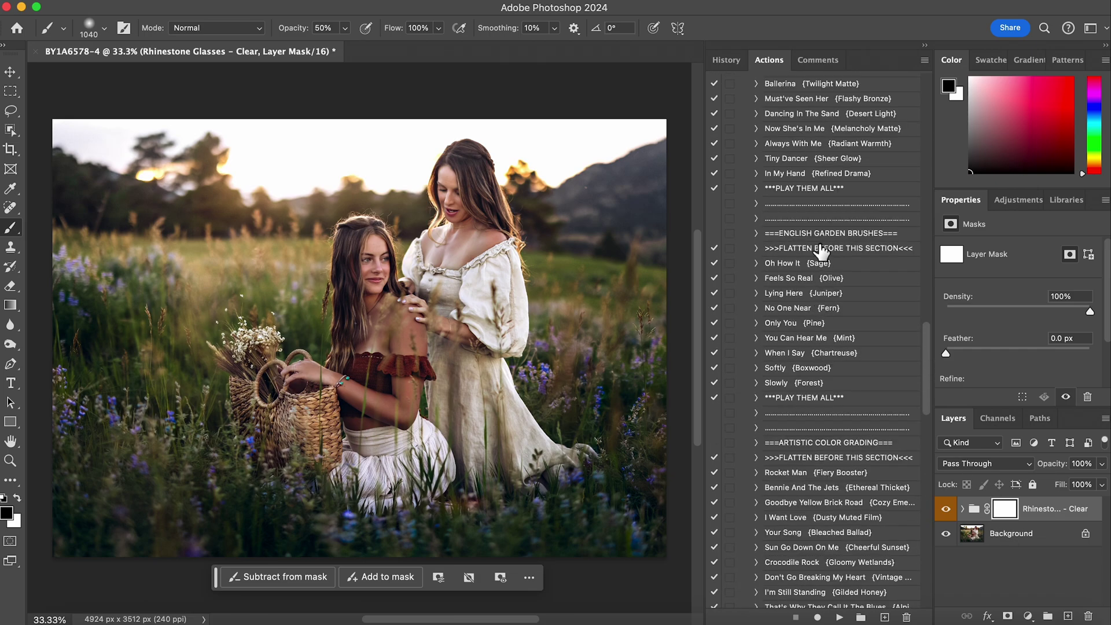
scroll(809, 269, up, 10)
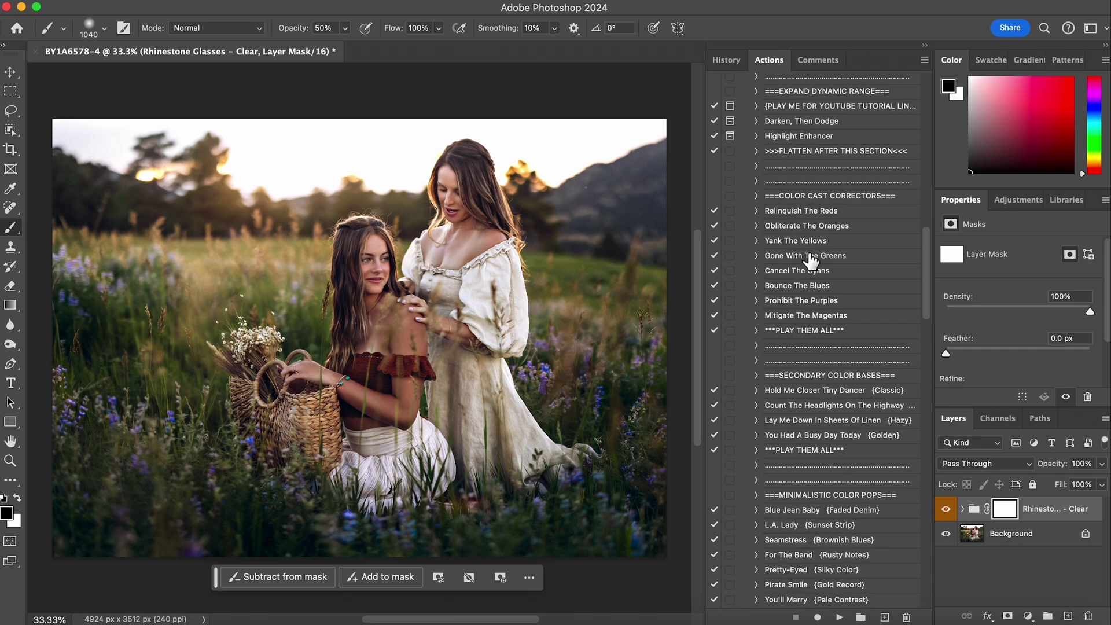
click(813, 152)
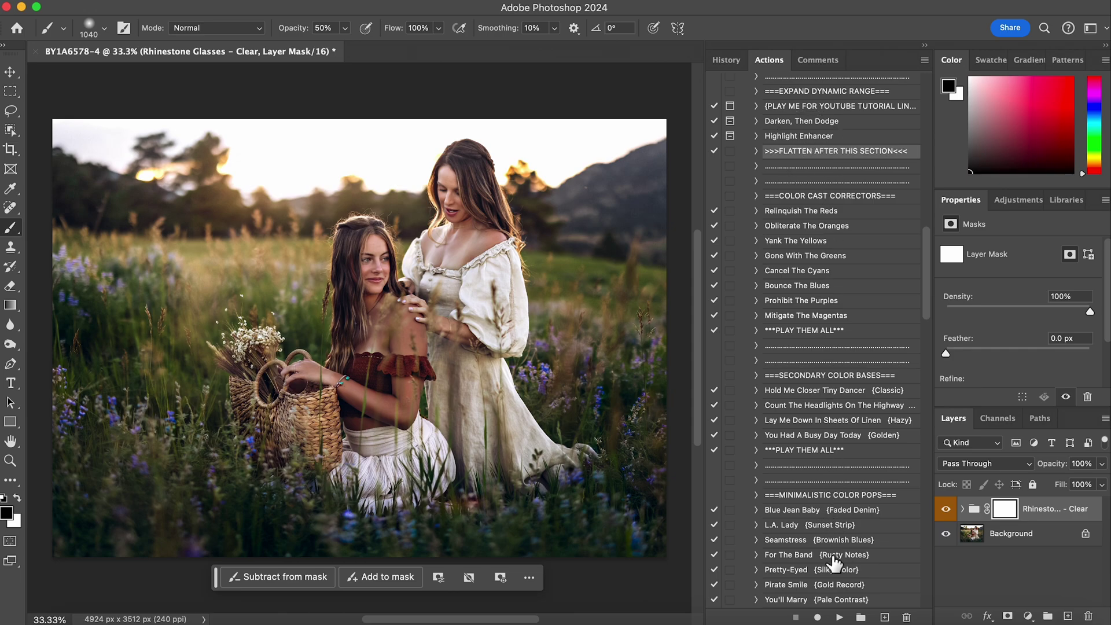
click(838, 617)
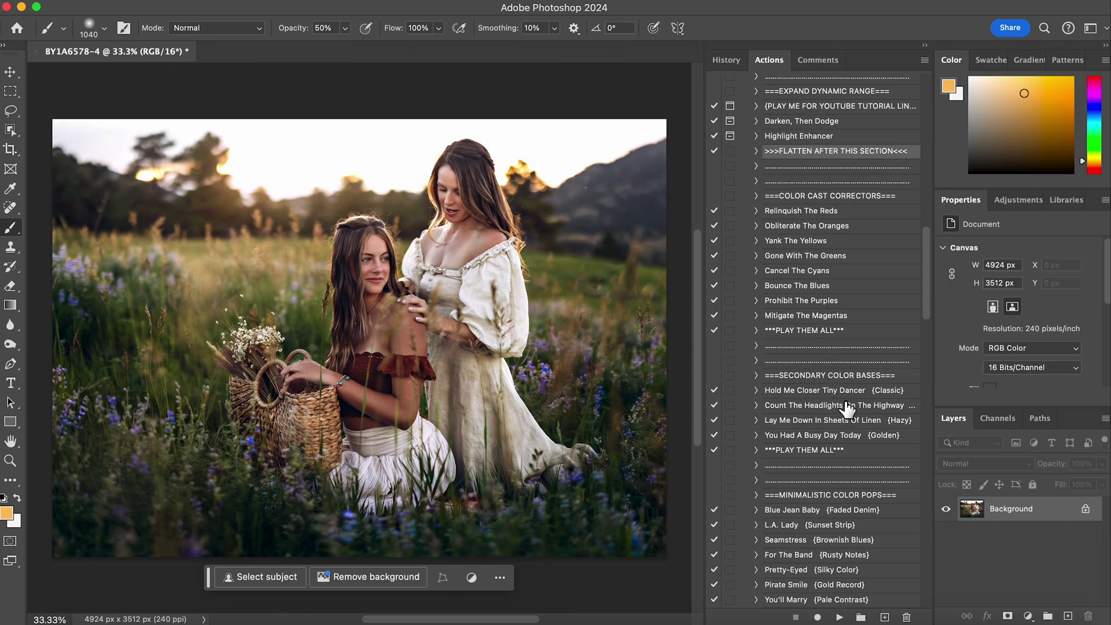
Step: Scroll the Actions panel down to the Finishing Effects set
scroll(847, 409, down, 10)
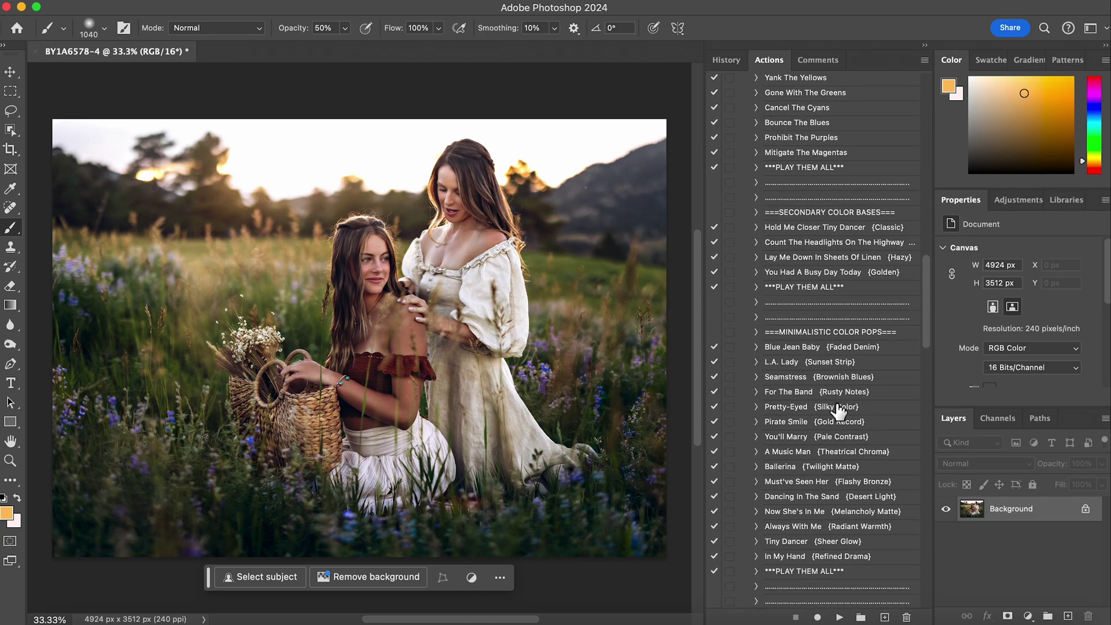
scroll(837, 410, down, 7)
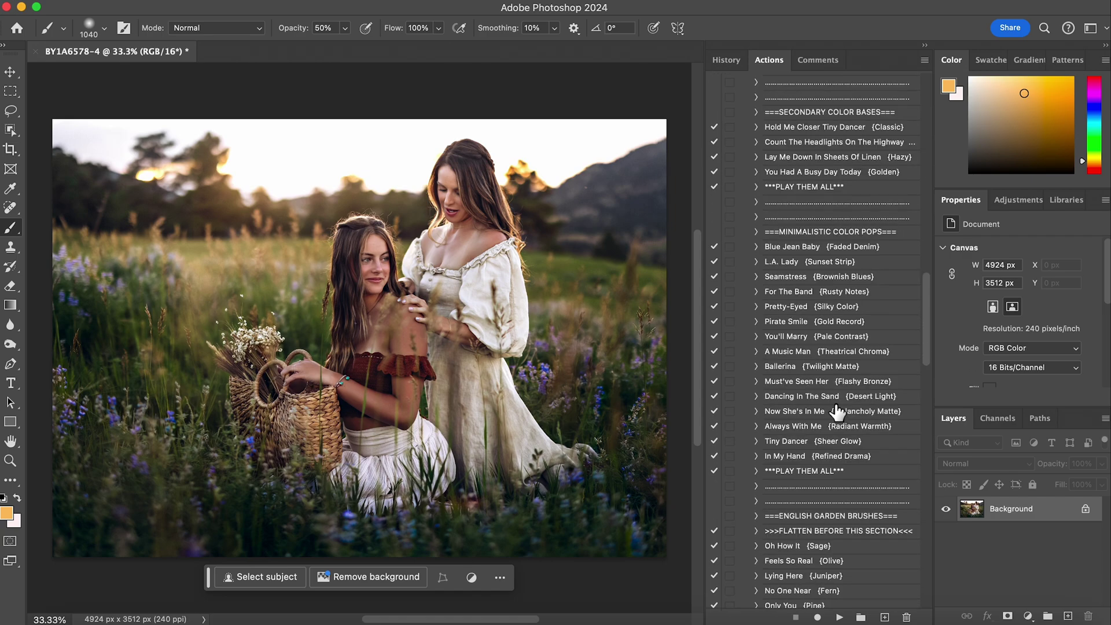
scroll(837, 412, down, 8)
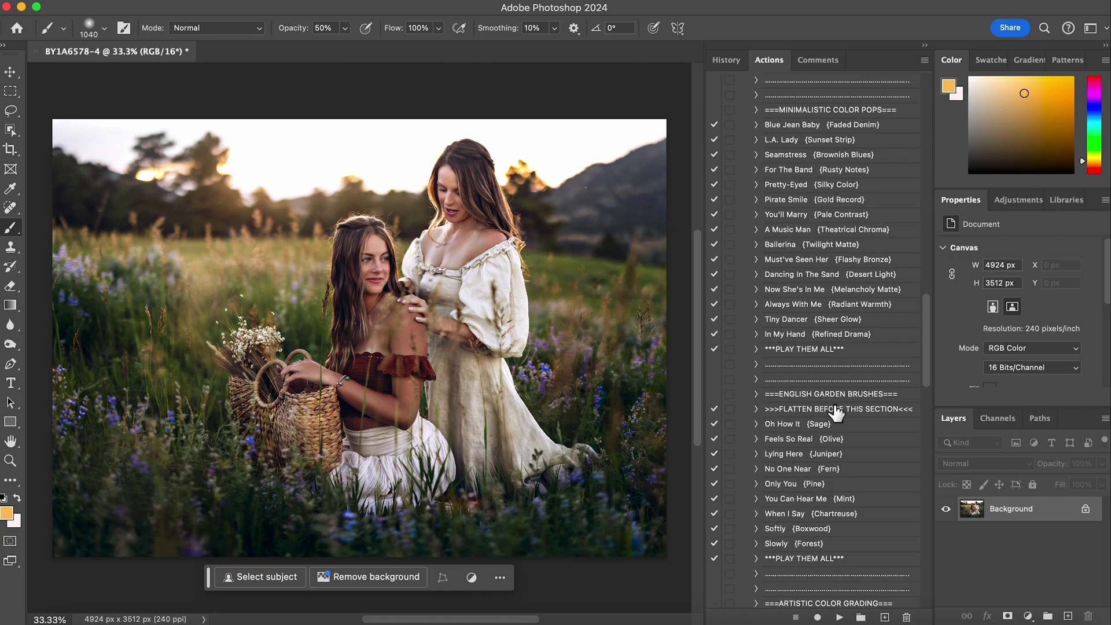
scroll(837, 411, down, 20)
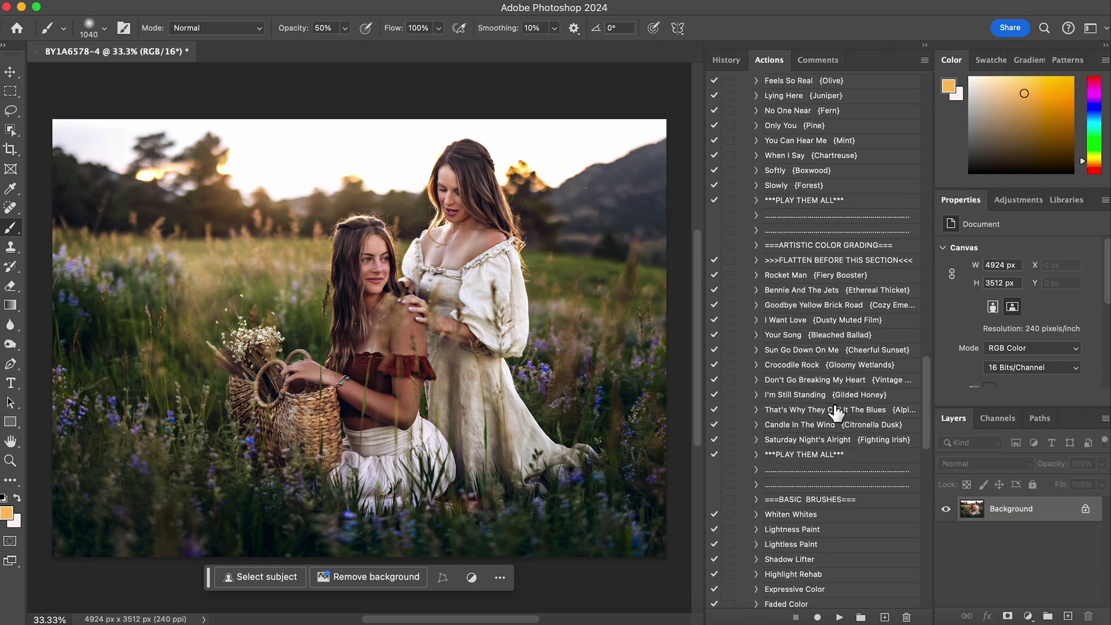
scroll(836, 411, down, 20)
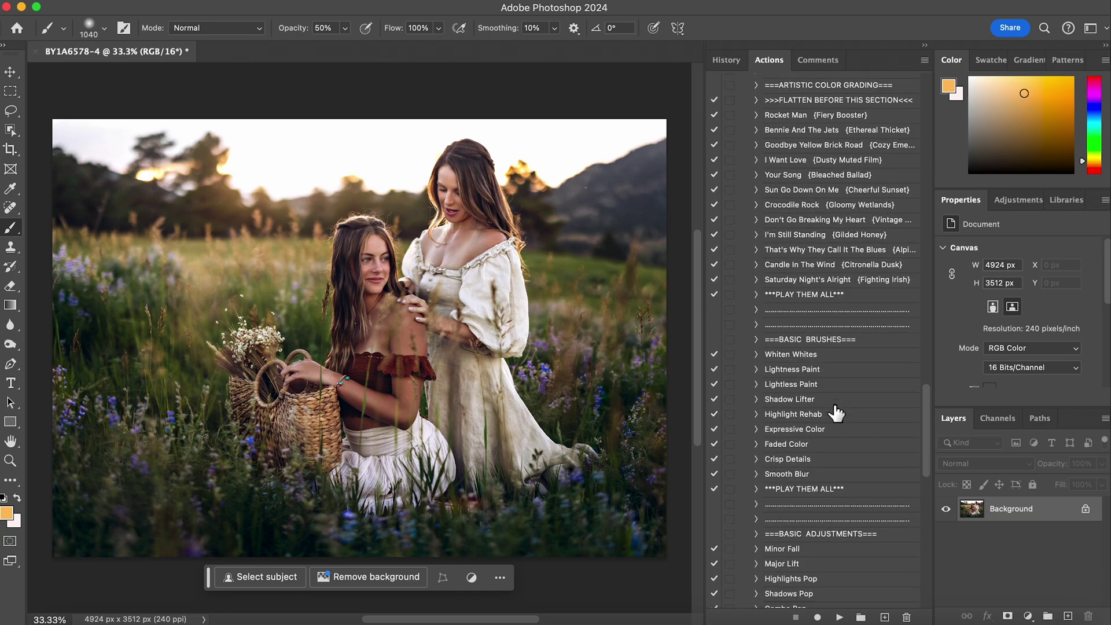
scroll(836, 413, down, 11)
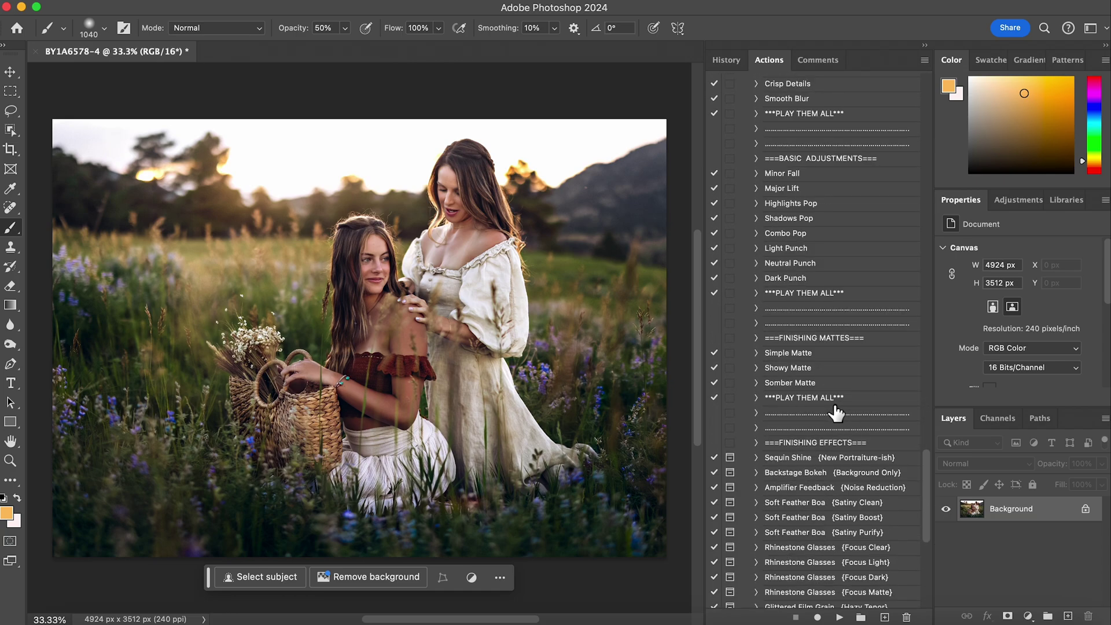
scroll(836, 413, down, 7)
scroll(836, 413, down, 5)
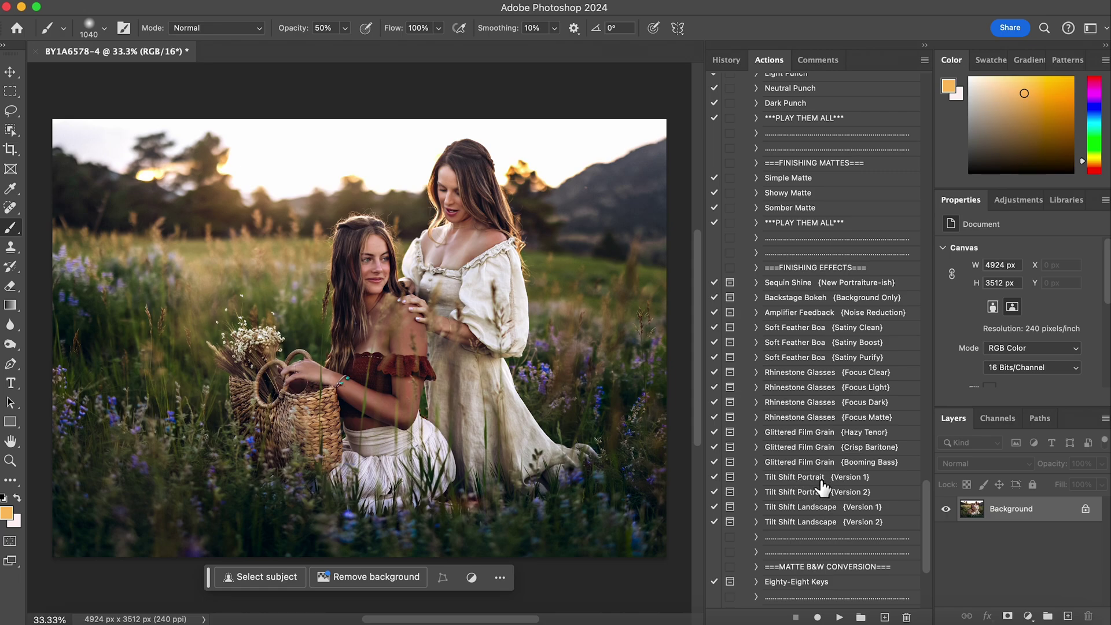
Step: Play Tilt Shift Landscape {Version 1}, continue past flattening, and enlarge the brush to 2480 px
click(847, 509)
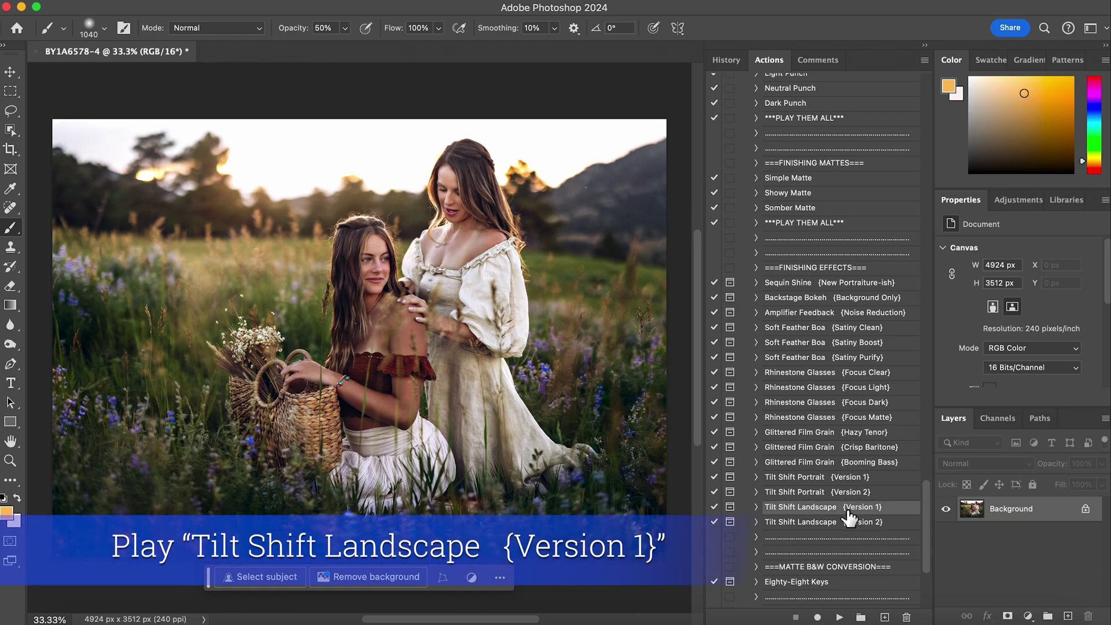
click(840, 617)
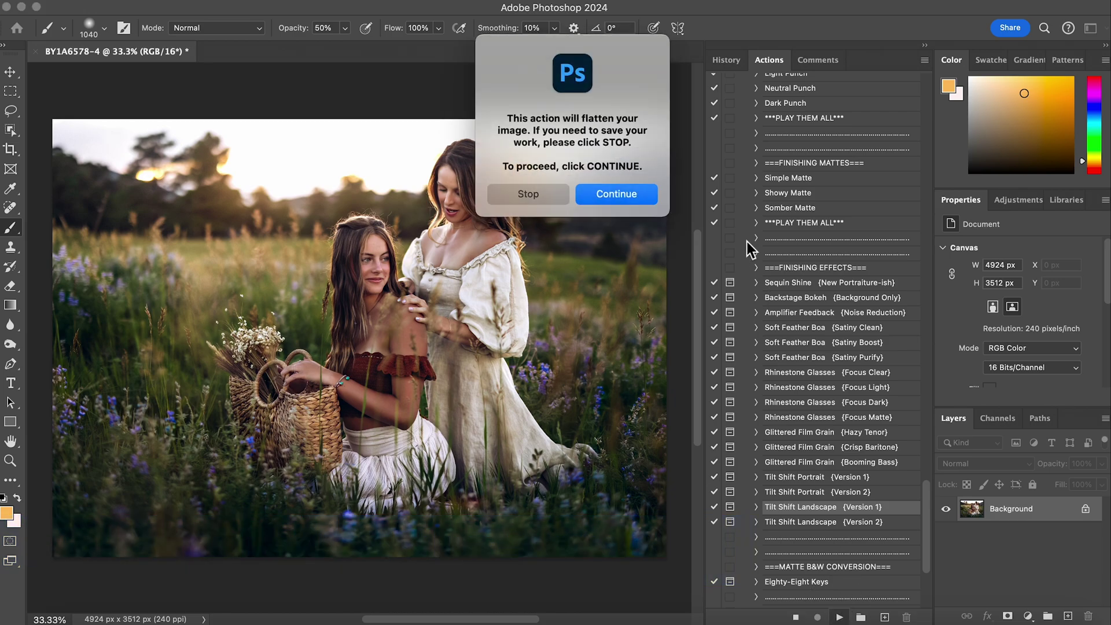
click(635, 198)
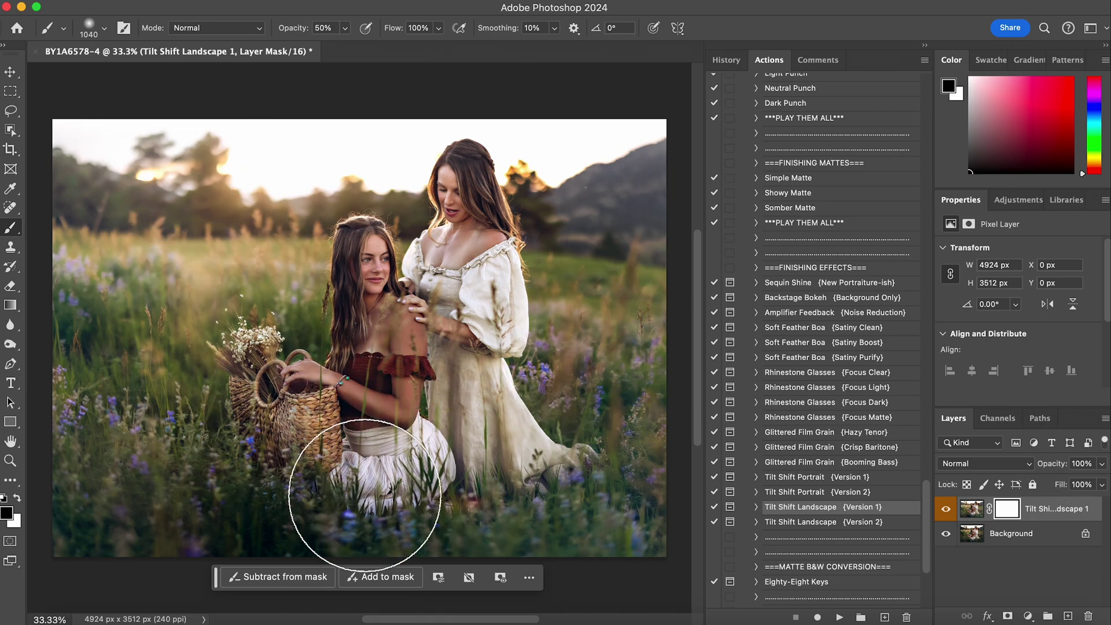
click(346, 29)
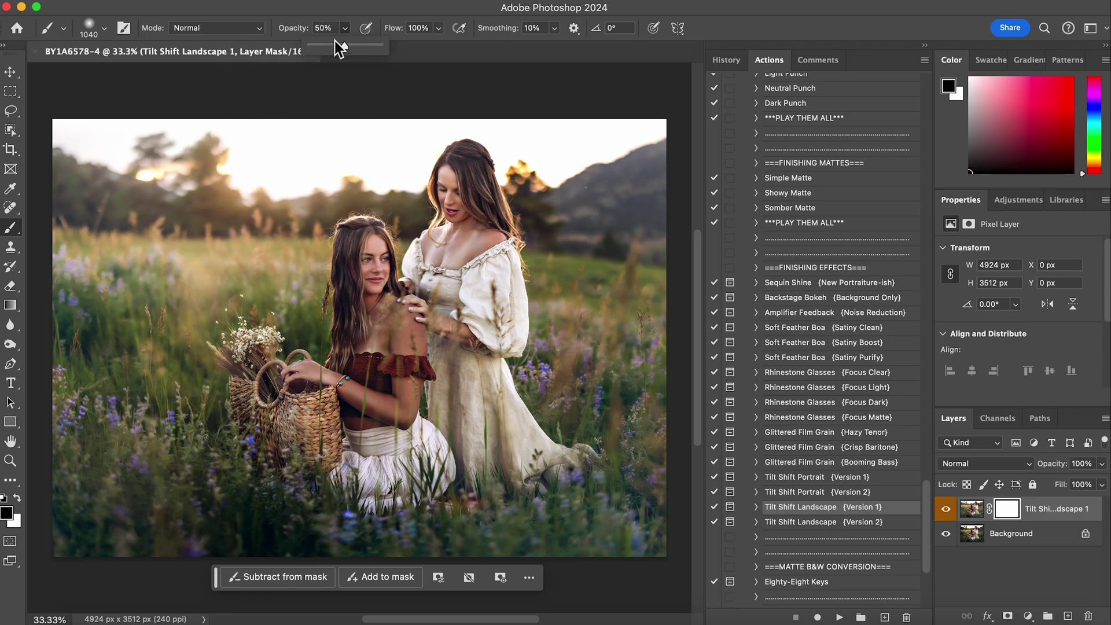
click(91, 32)
drag(174, 80, 181, 360)
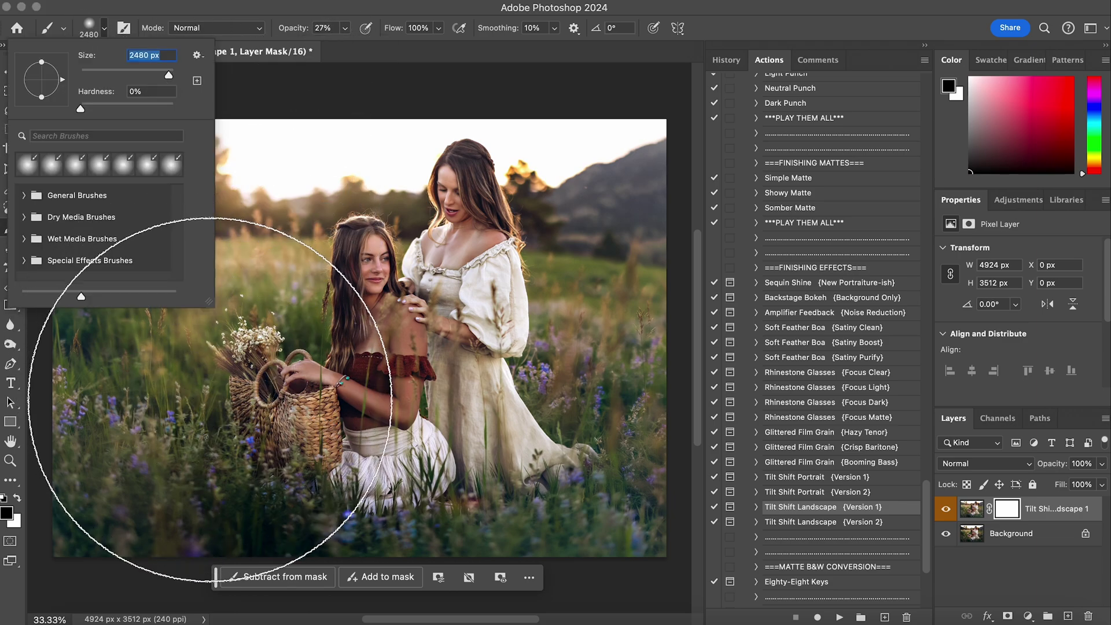
click(196, 341)
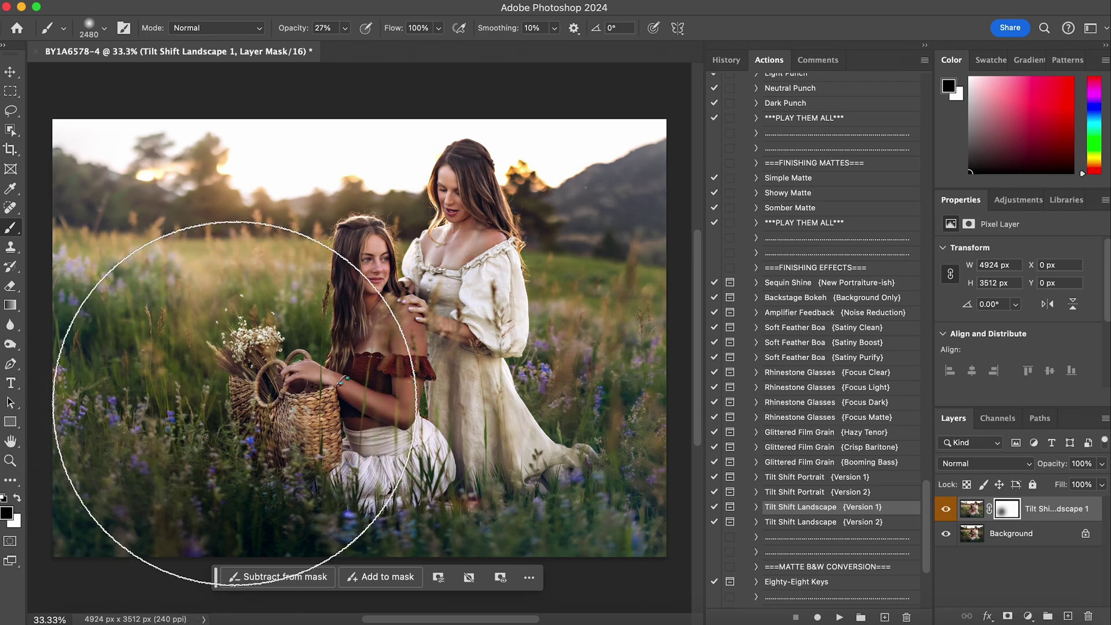
Step: Lower the tilt-shift layer opacity to 60% and toggle it to compare
click(1100, 465)
click(1078, 483)
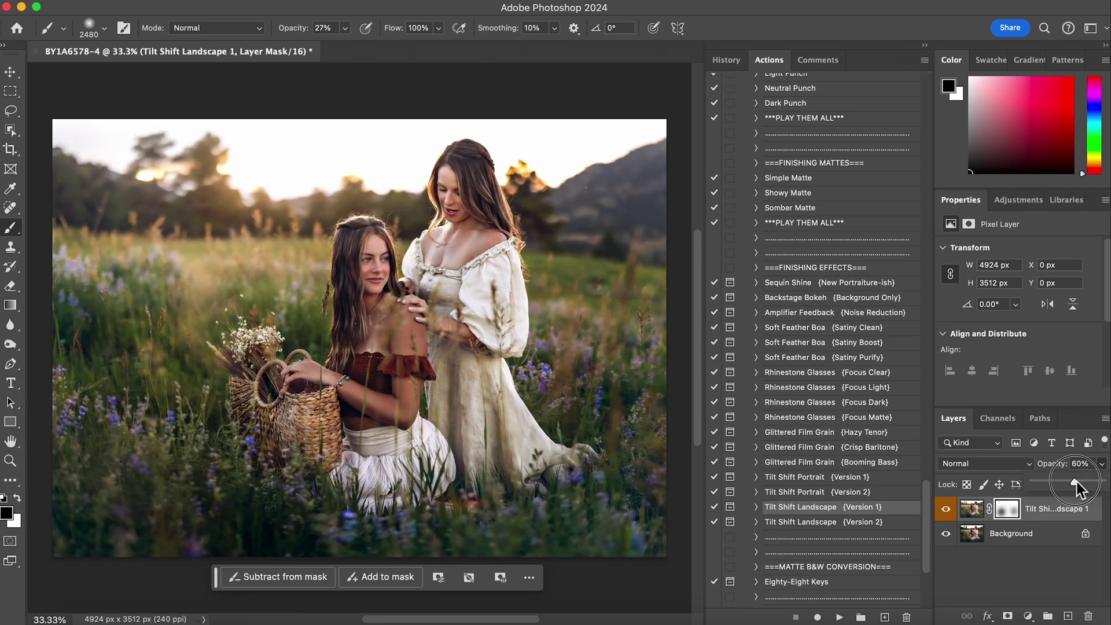
click(947, 509)
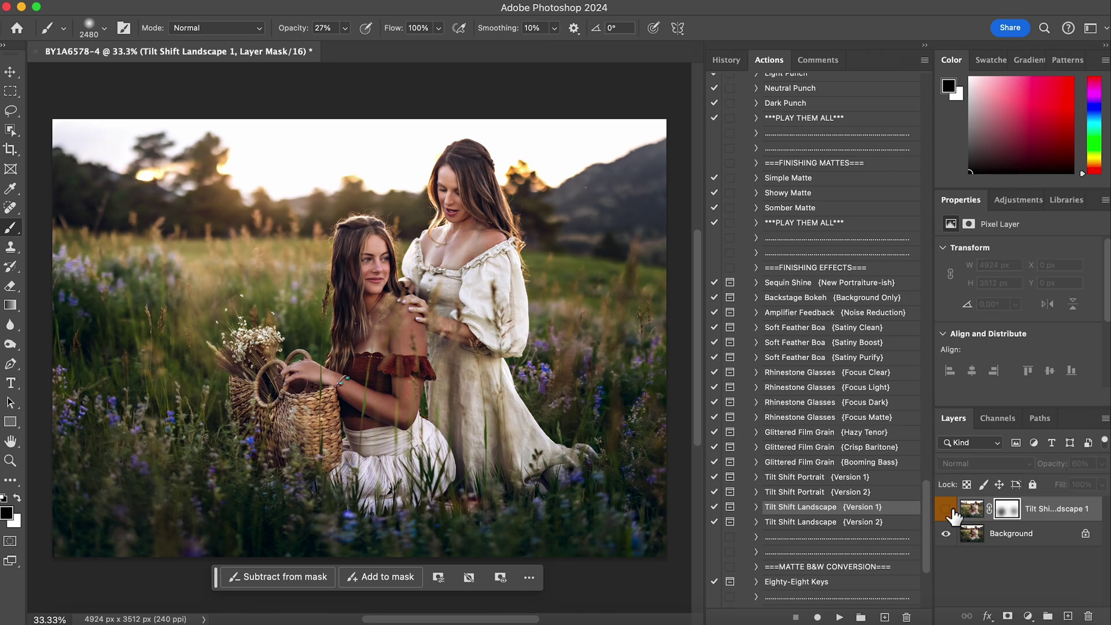
click(946, 510)
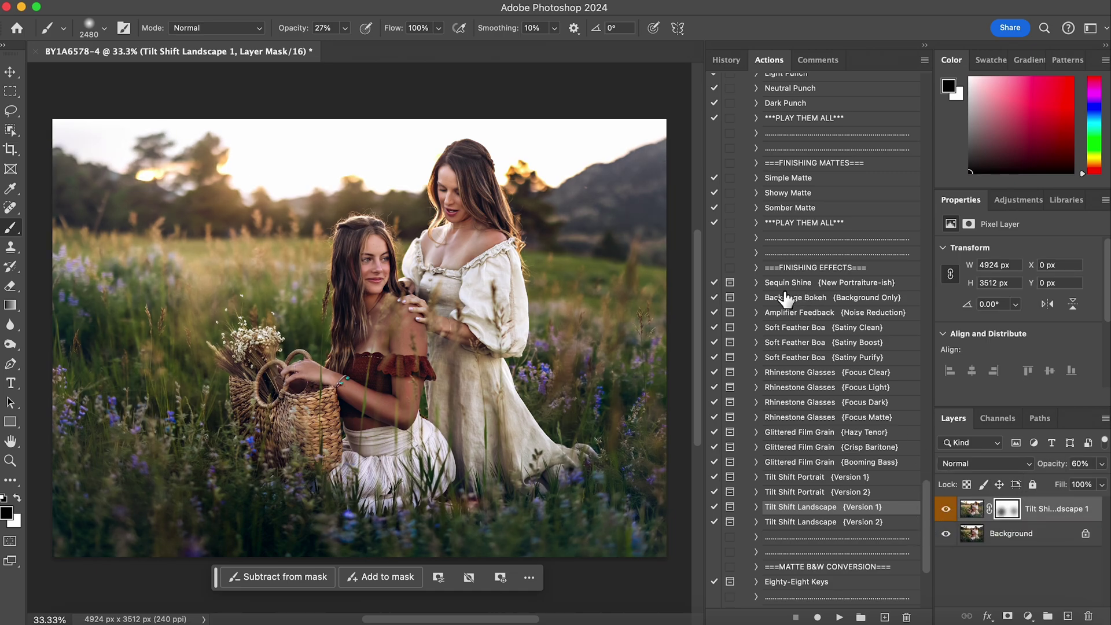
Step: Play the FLATTEN AFTER THIS SECTION action to merge the tilt-shift layer
scroll(804, 267, up, 10)
scroll(804, 267, up, 5)
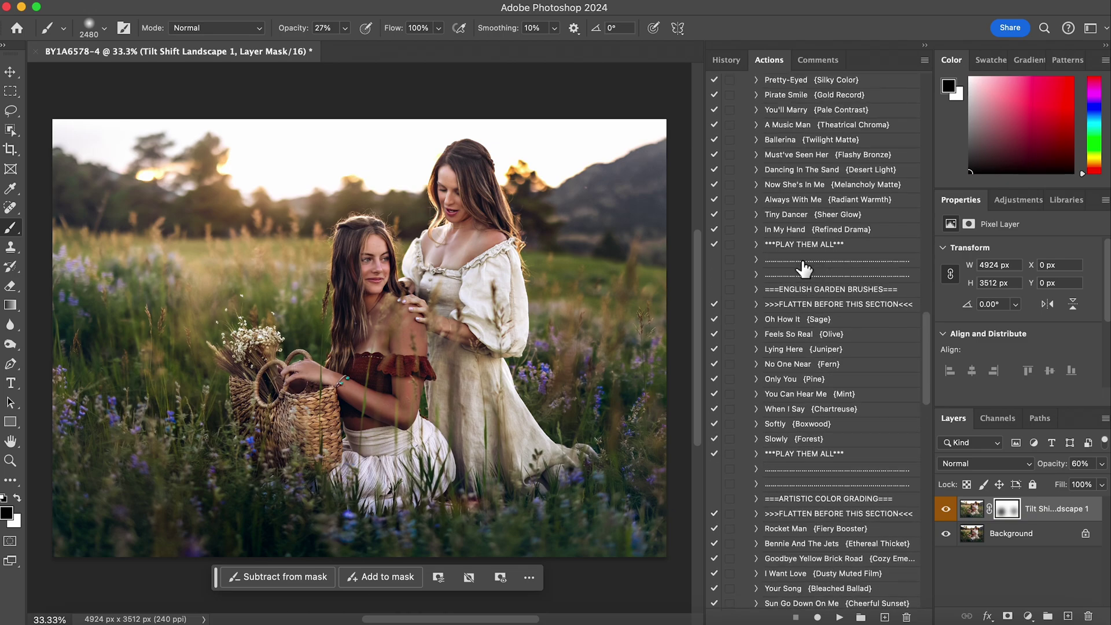
scroll(804, 267, up, 9)
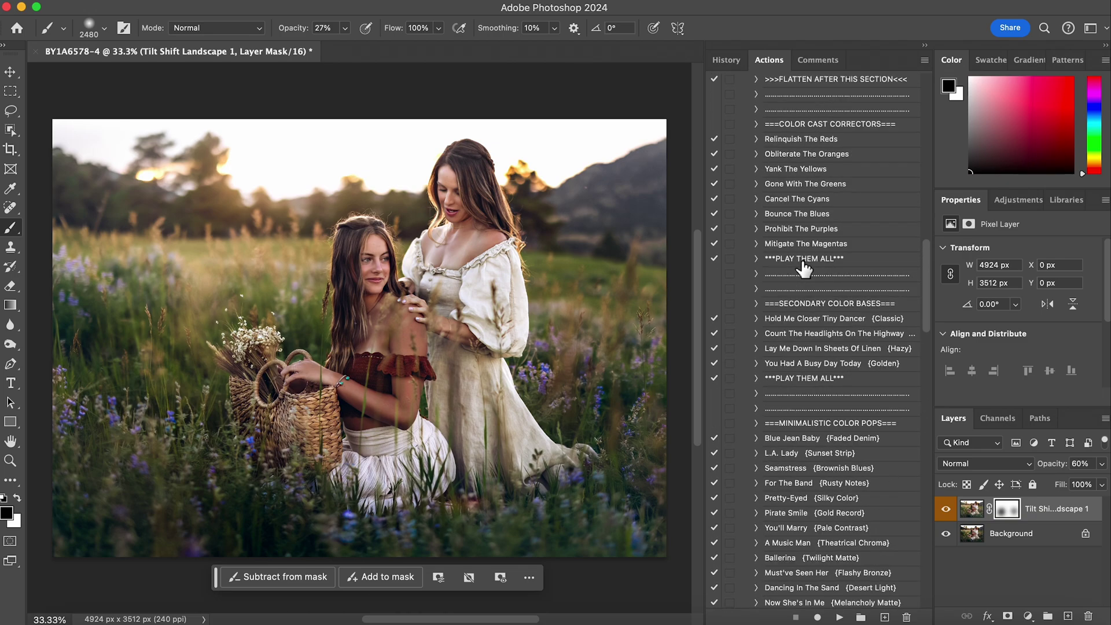
scroll(800, 299, up, 9)
click(809, 263)
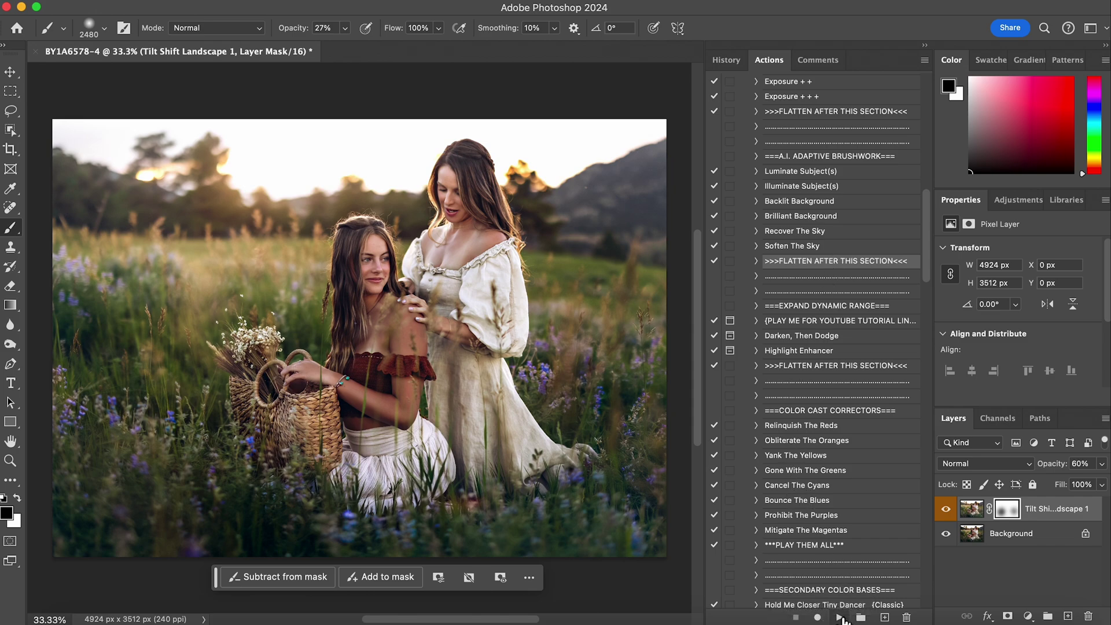
click(840, 618)
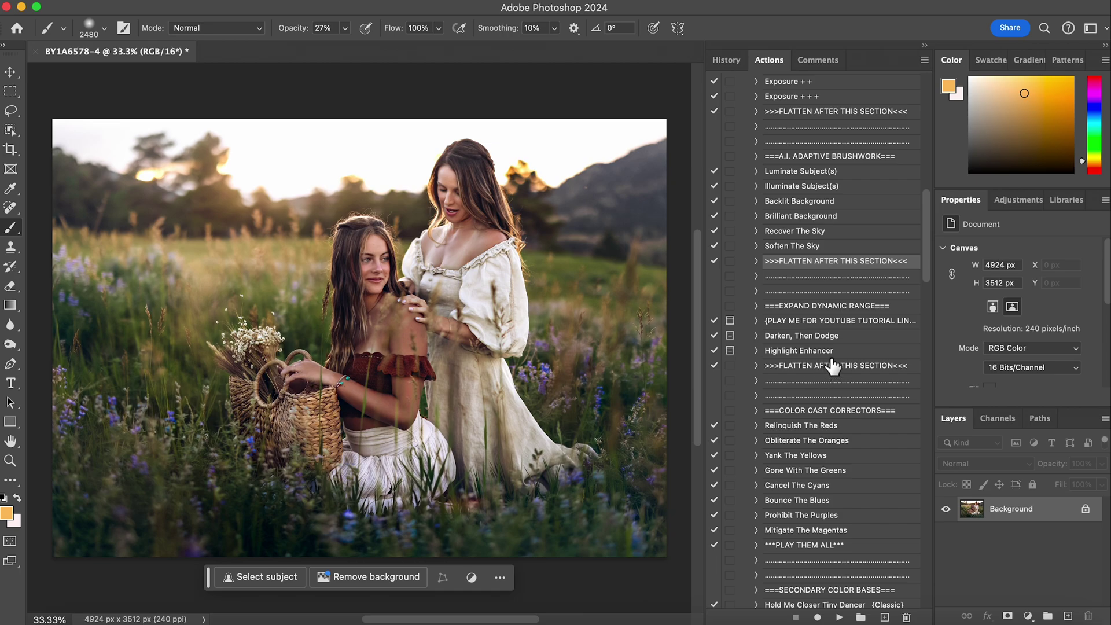
scroll(842, 361, up, 10)
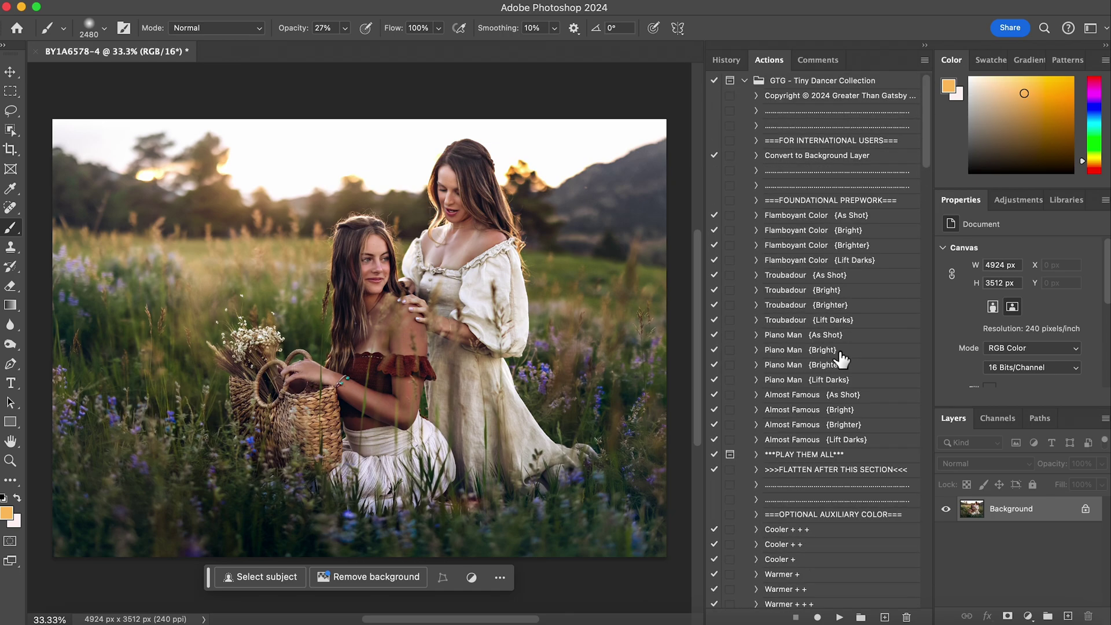
Step: In History, flip twice between the BY1A6578.CR3 snapshot and the final Flatten Image state, ending on the edit
click(738, 63)
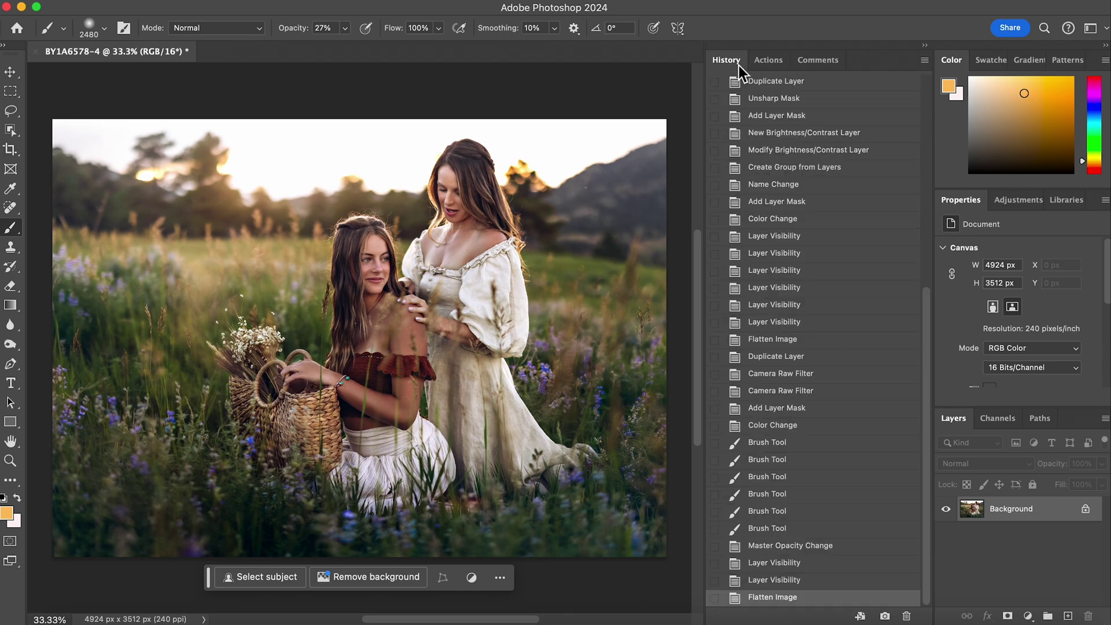
scroll(779, 118, up, 10)
click(780, 92)
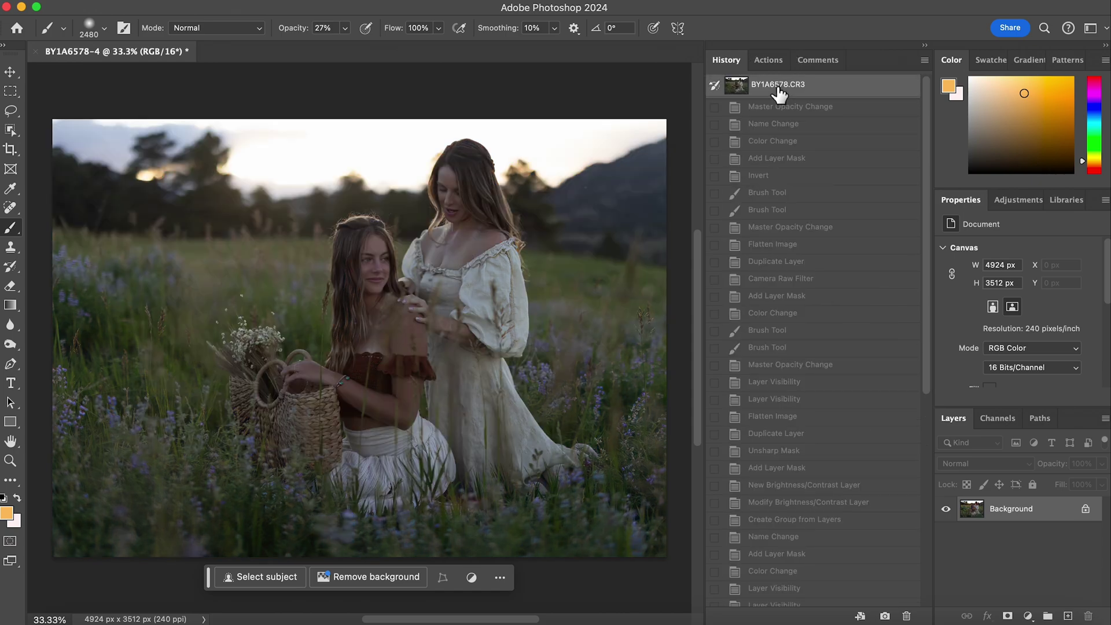
scroll(782, 307, down, 6)
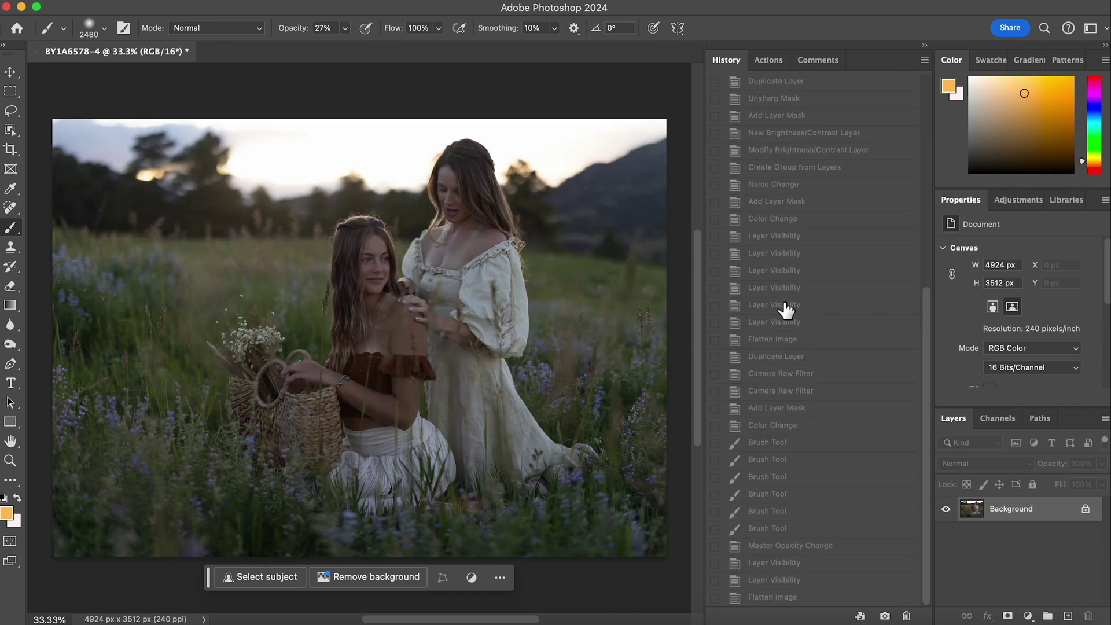
click(786, 601)
scroll(778, 286, up, 6)
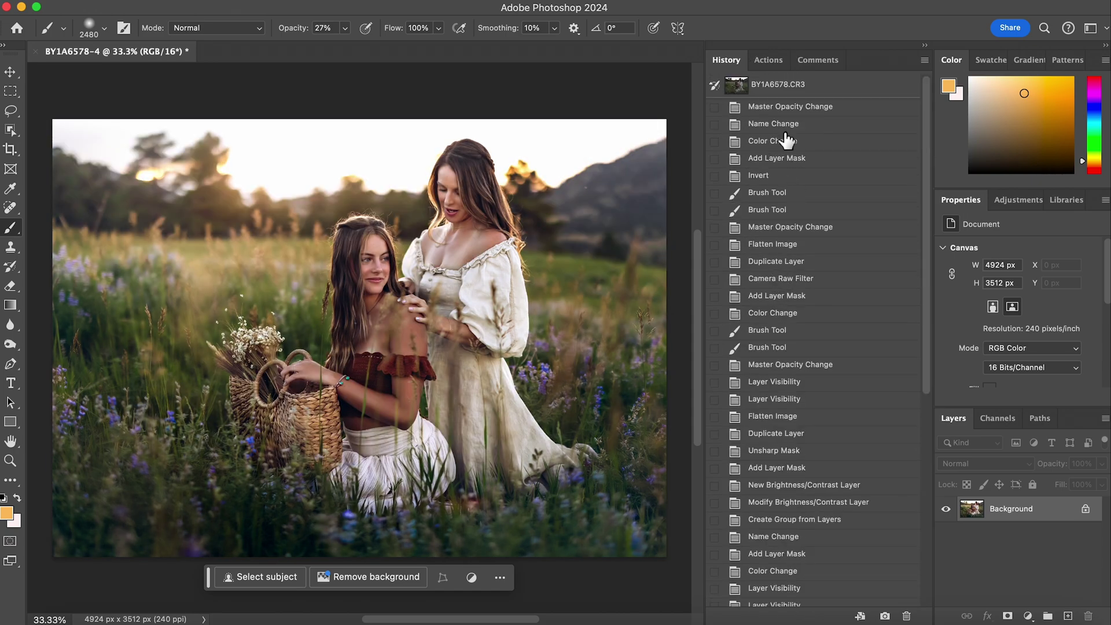
click(781, 90)
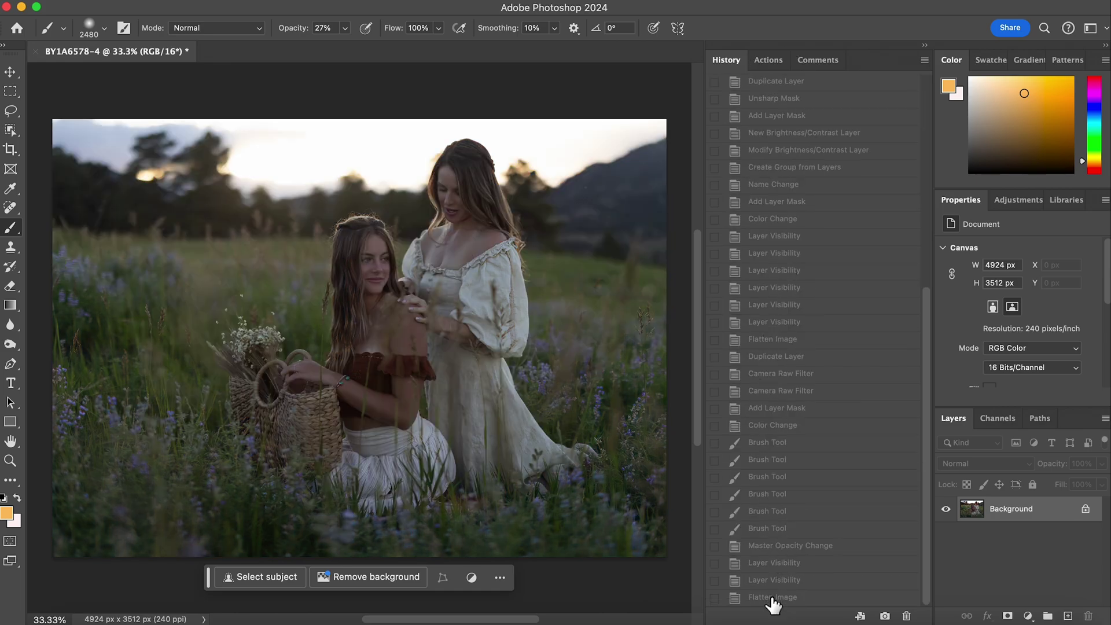
click(773, 598)
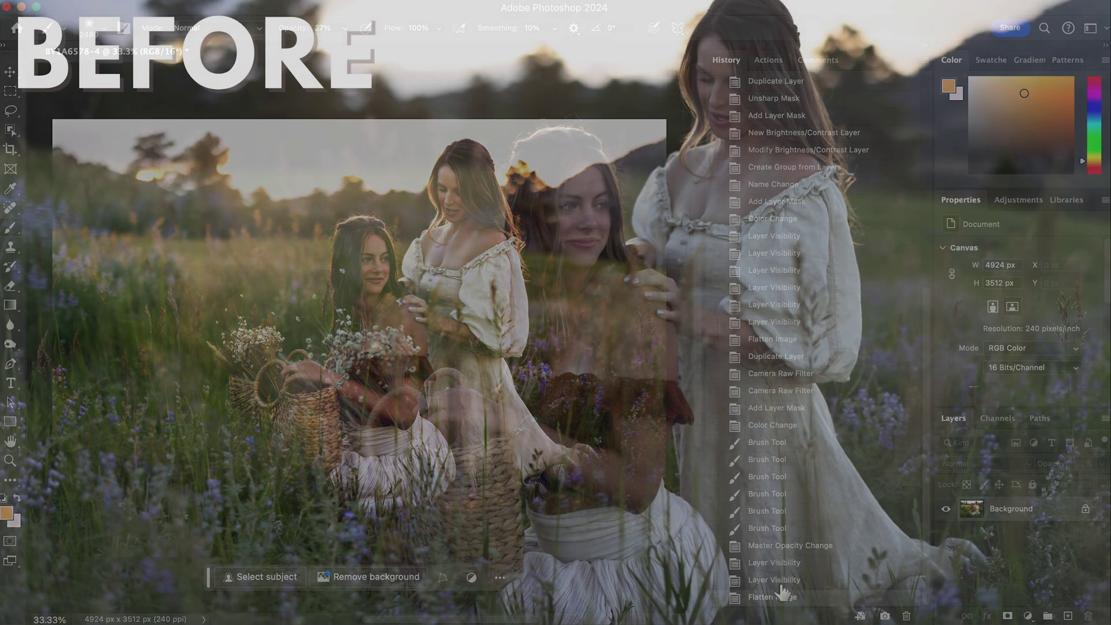